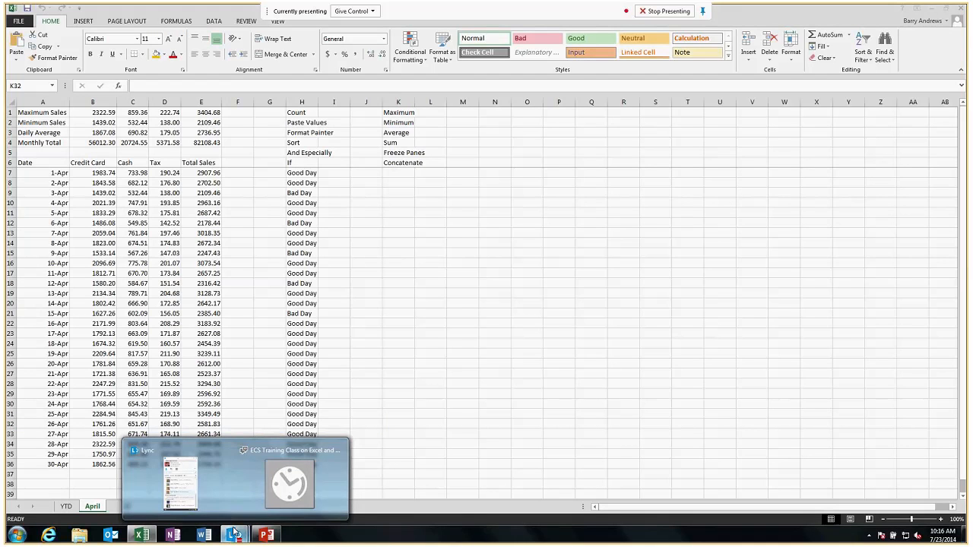
- Switch to the Lync meeting window, unmute the speaker, and return to the Excel workbook
{"action": "left_click", "coordinate": [276, 490]}
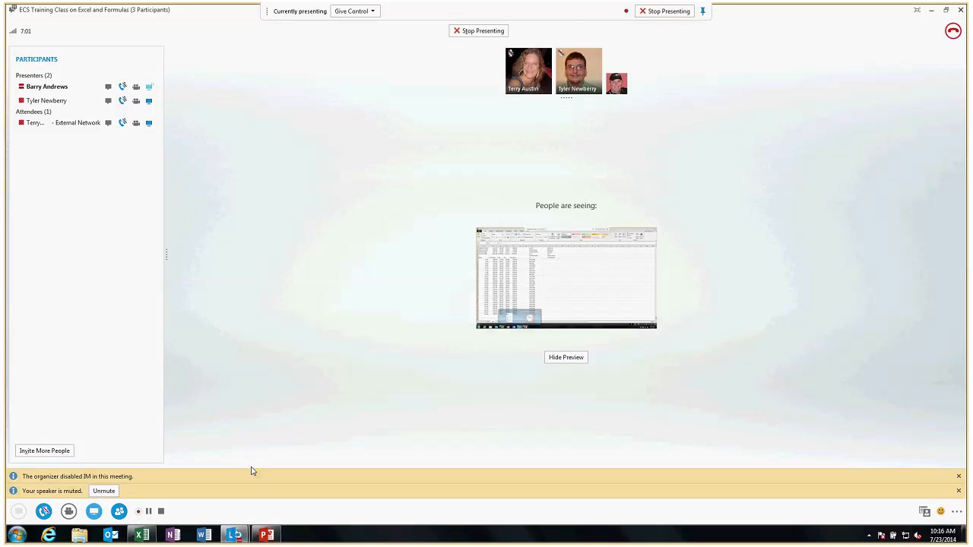
{"action": "left_click", "coordinate": [105, 491]}
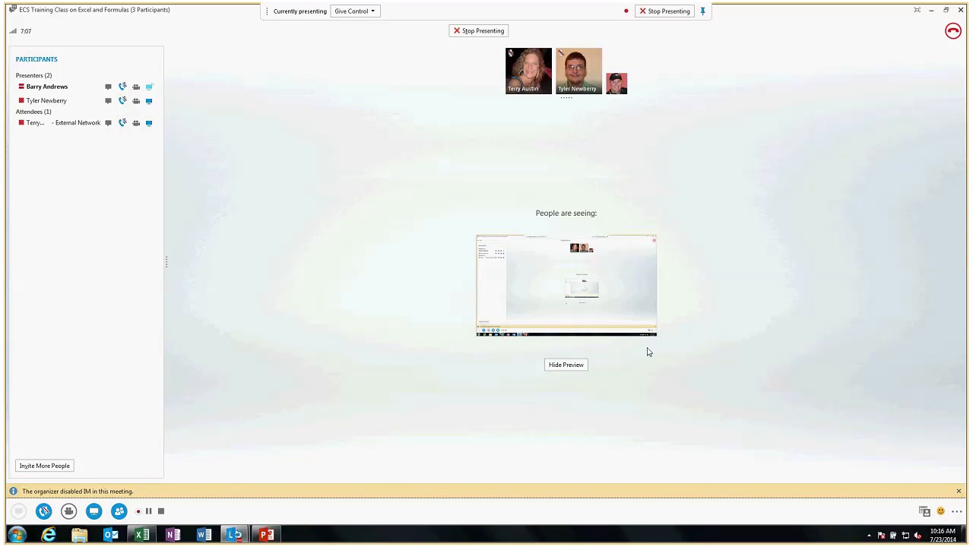
{"action": "left_click", "coordinate": [932, 12]}
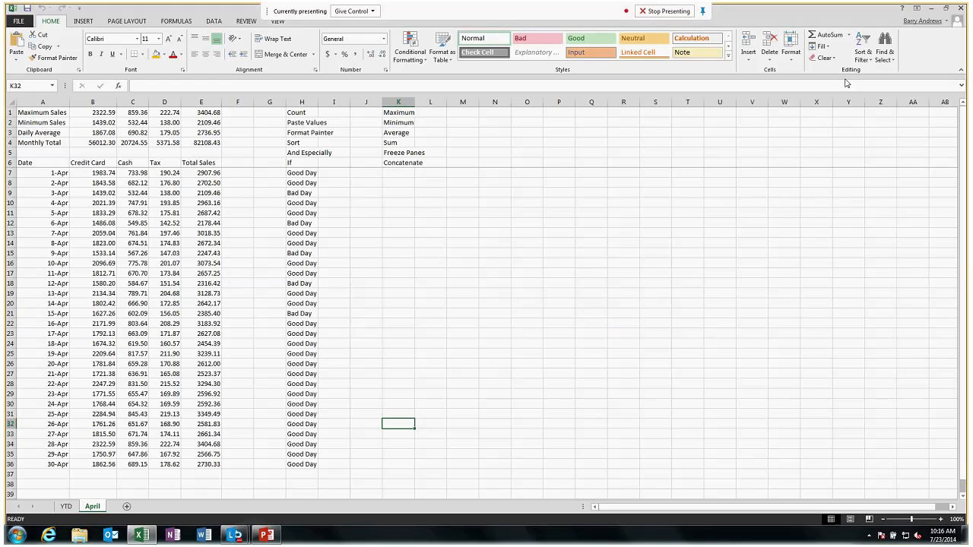
{"action": "left_click", "coordinate": [547, 312]}
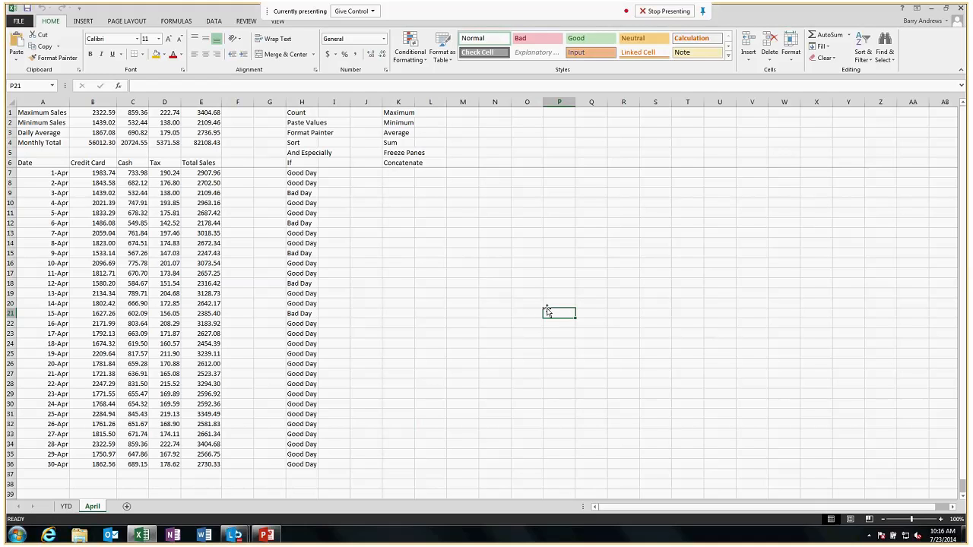
- Unmute the microphone in the Lync meeting, stay in the meeting, and return to the Excel workbook
{"action": "left_click", "coordinate": [232, 536]}
{"action": "left_click", "coordinate": [289, 490]}
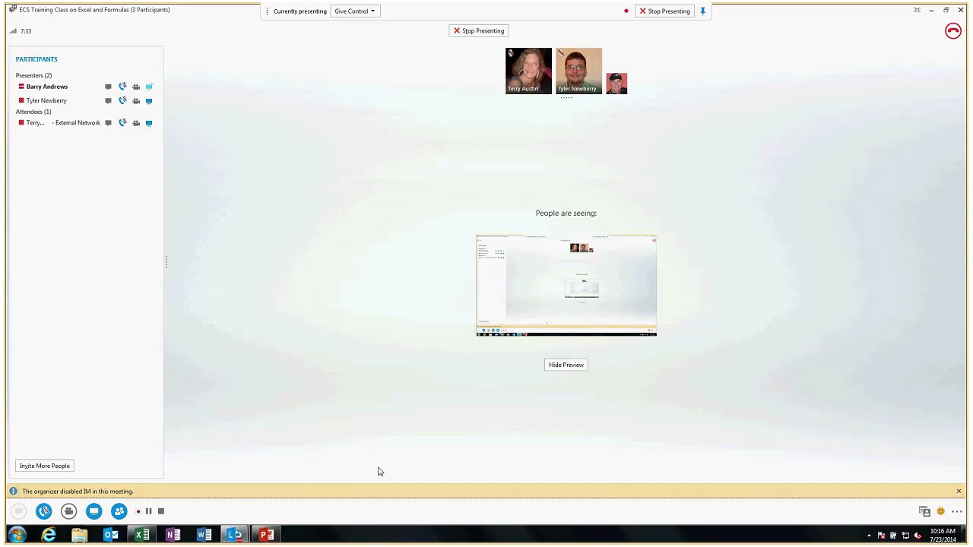
{"action": "mouse_move", "coordinate": [43, 513]}
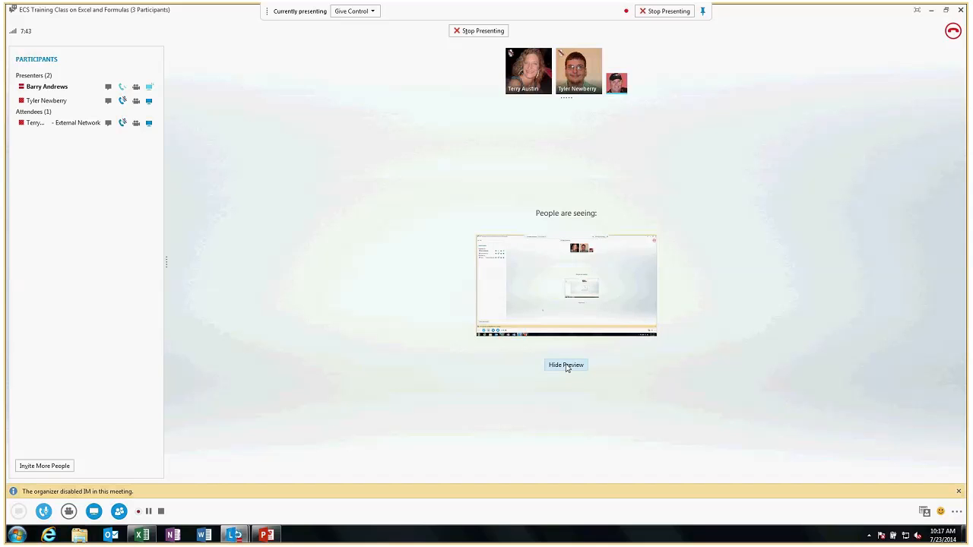
{"action": "left_click", "coordinate": [960, 11]}
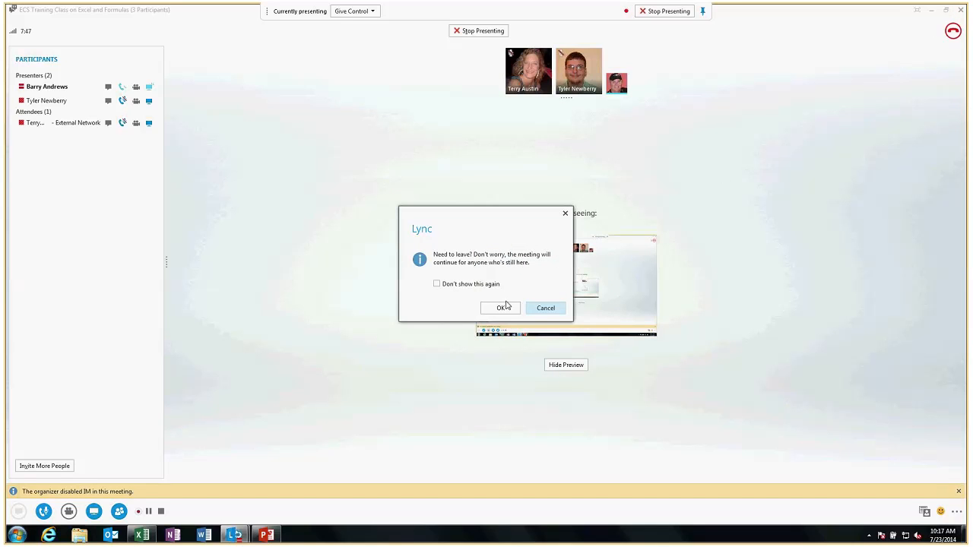
{"action": "left_click", "coordinate": [545, 311]}
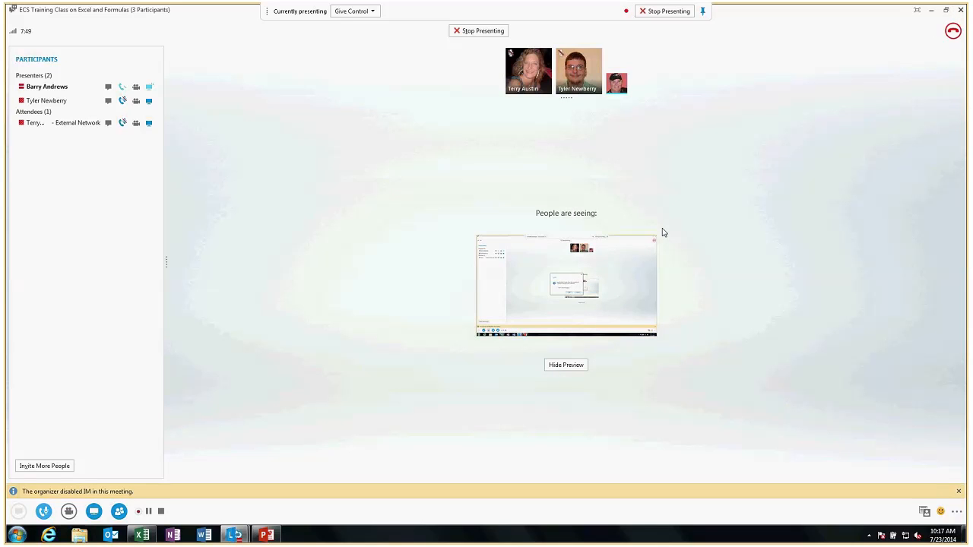
{"action": "left_click", "coordinate": [931, 10]}
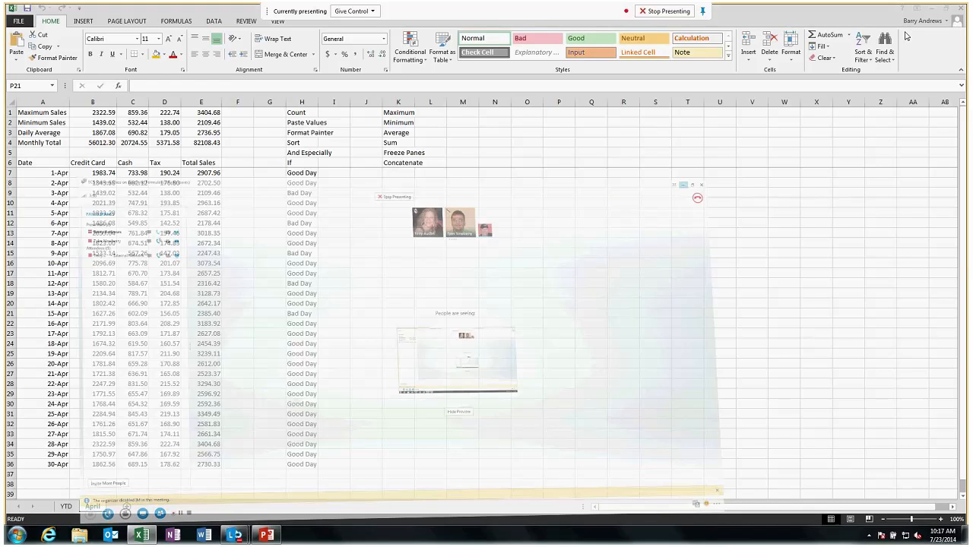
{"action": "left_click", "coordinate": [449, 335]}
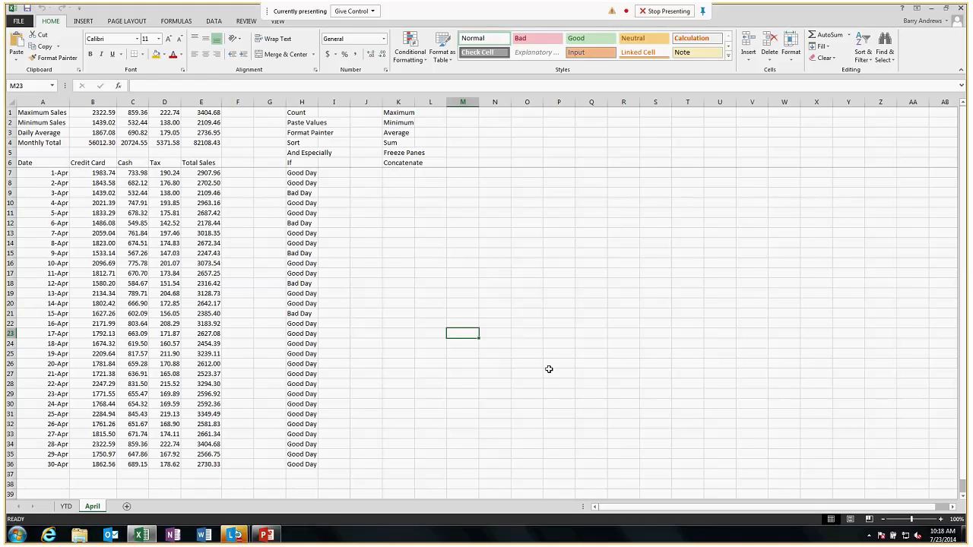
{"action": "left_click", "coordinate": [635, 393]}
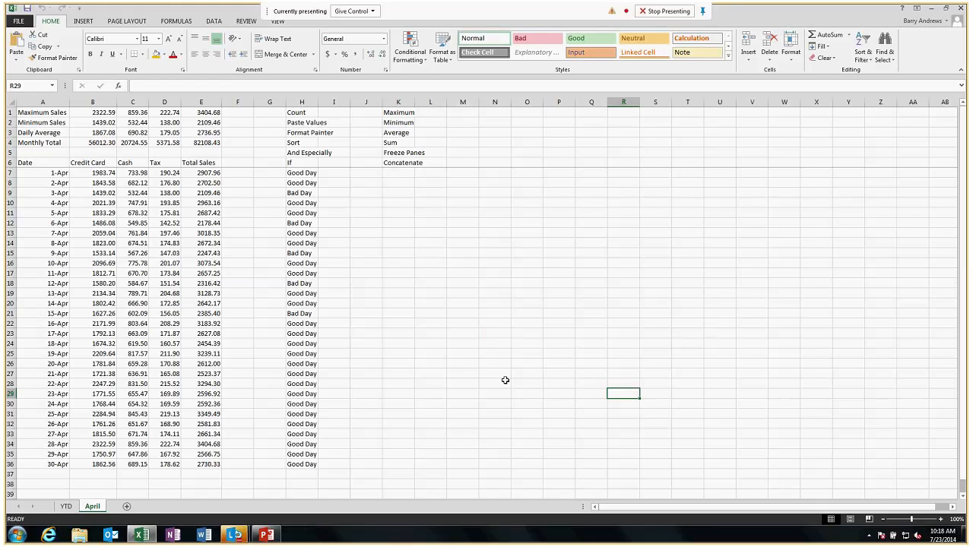
{"action": "right_click", "coordinate": [92, 509]}
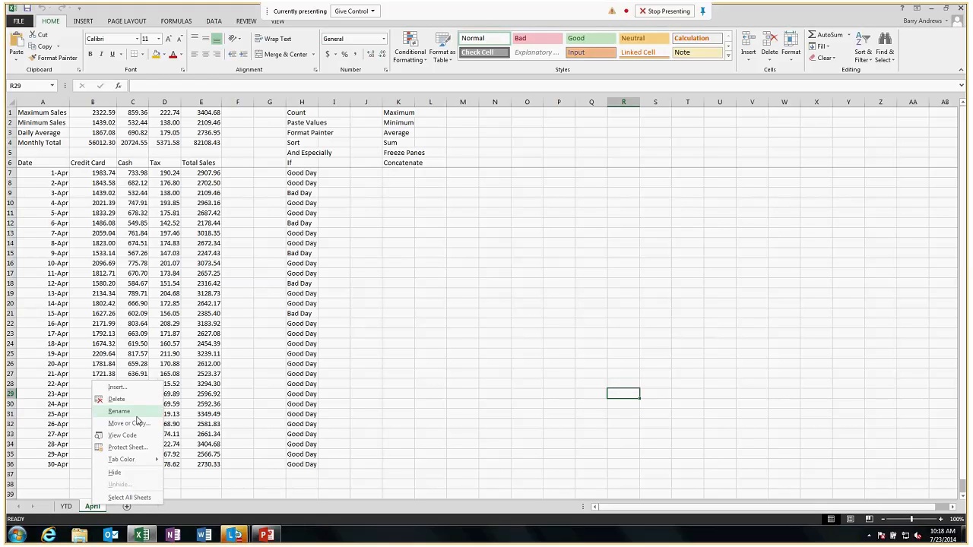
{"action": "left_click", "coordinate": [94, 509]}
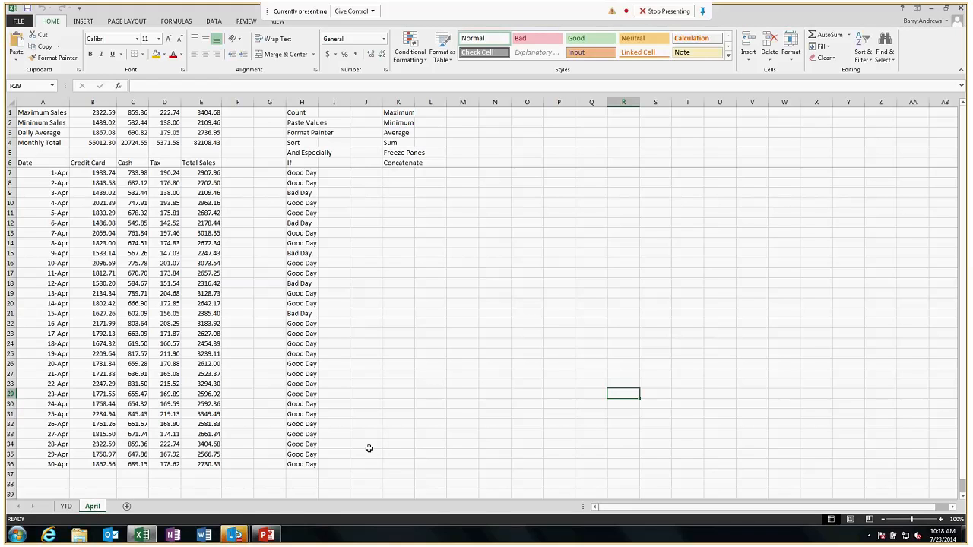
{"action": "left_click", "coordinate": [398, 424]}
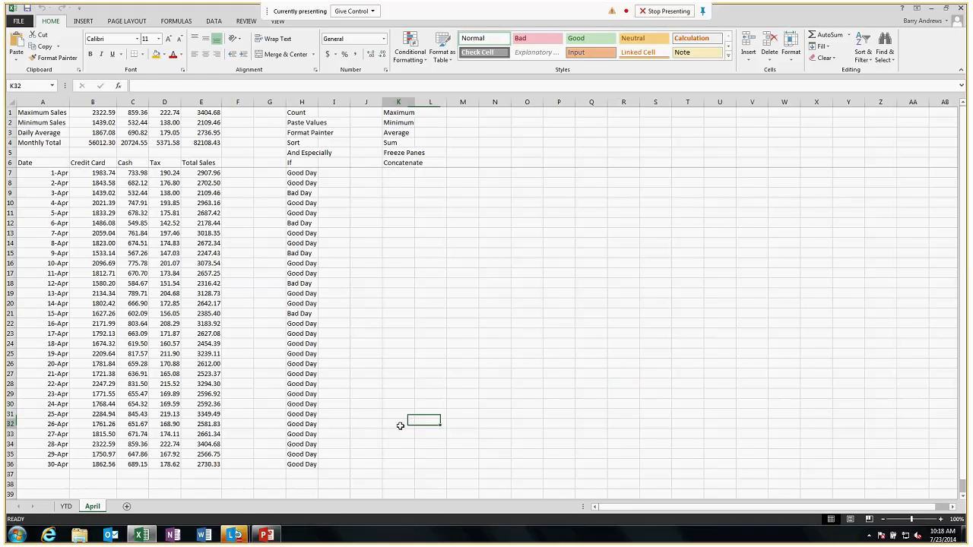
- Enter the dates 4/1 in cell M7 and 4/2 in cell M8 of the April sheet
{"action": "left_click", "coordinate": [104, 173]}
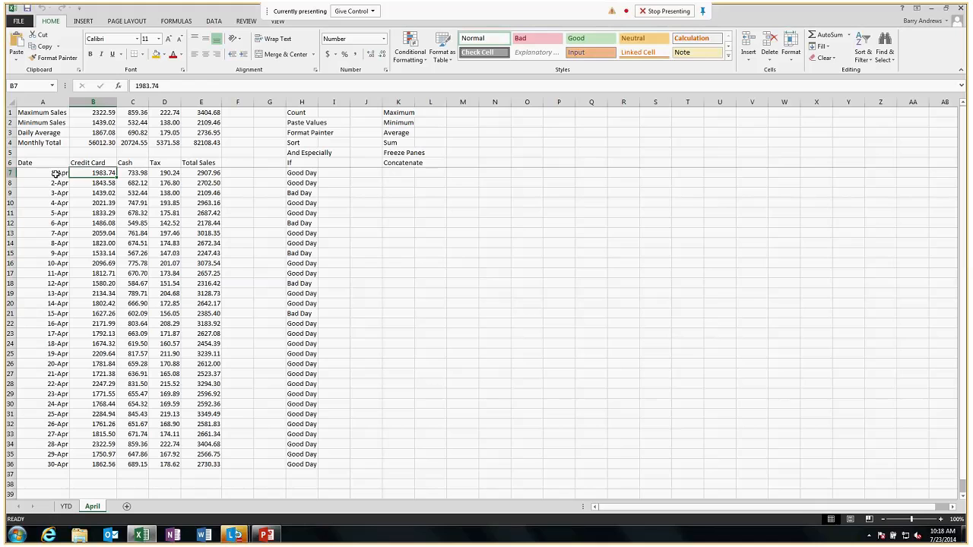
{"action": "left_click", "coordinate": [56, 173]}
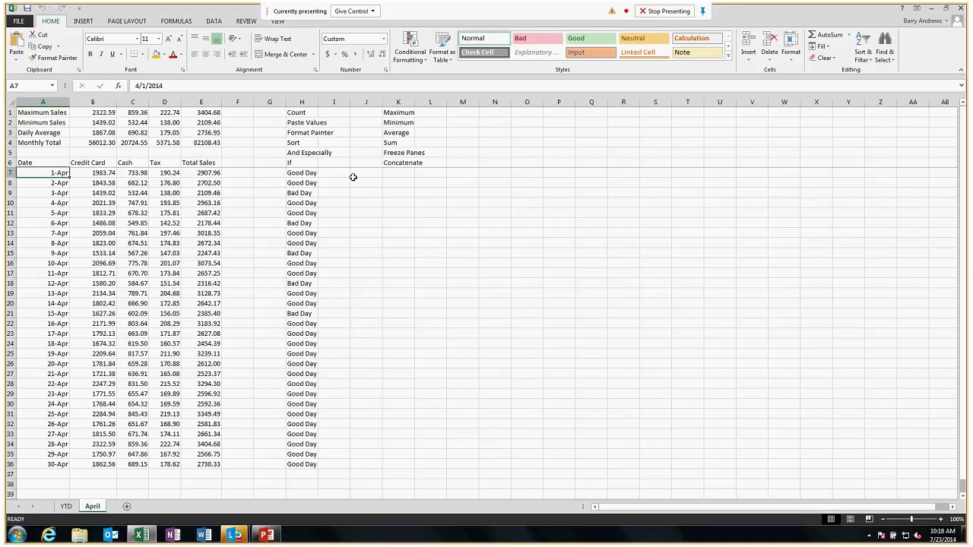
{"action": "left_click", "coordinate": [462, 174]}
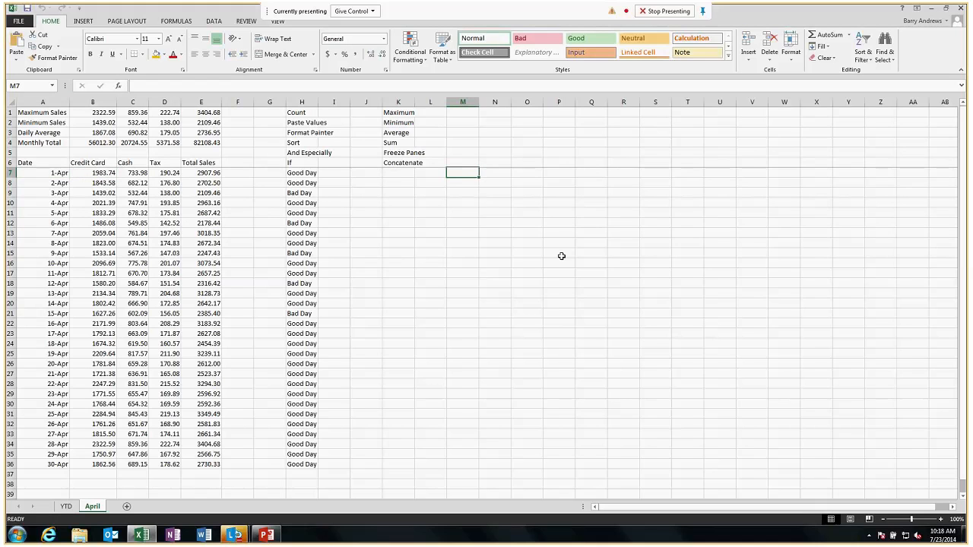
{"action": "type", "text": "4/1"}
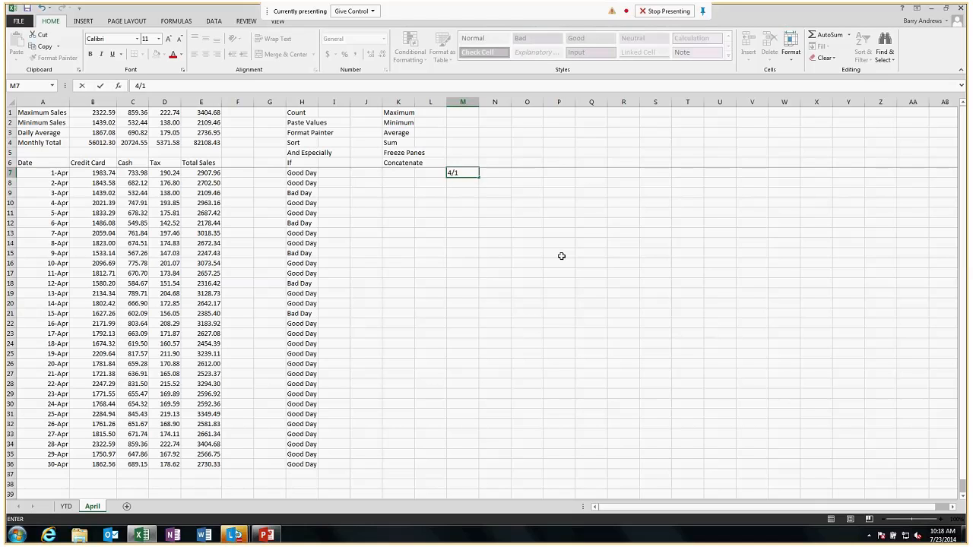
{"action": "key", "text": "Return"}
{"action": "type", "text": "4/2"}
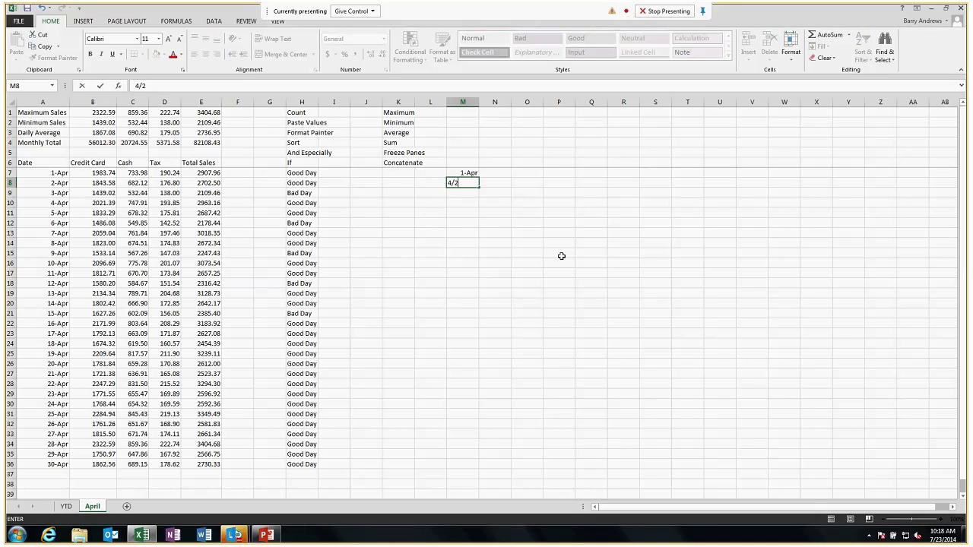
{"action": "key", "text": "Return"}
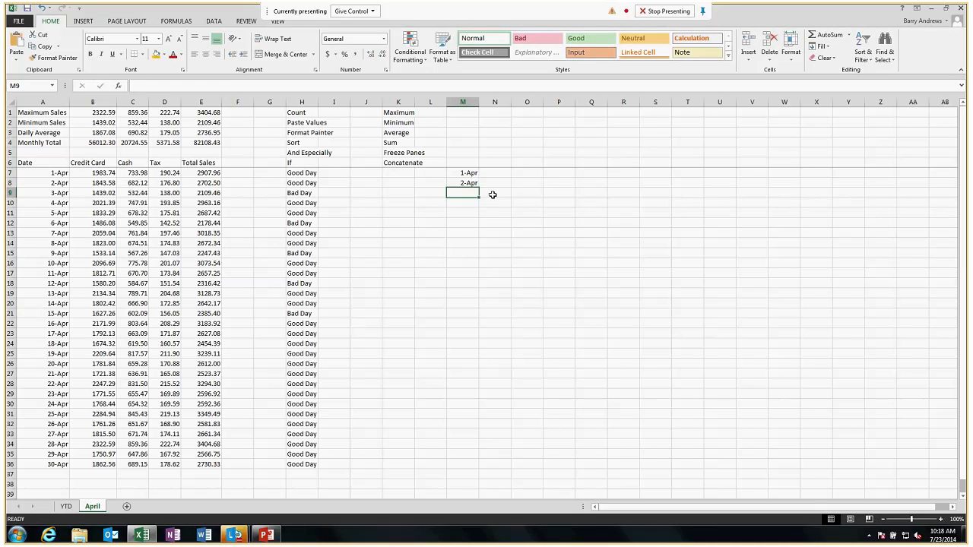
- Extend the two dates in M7:M8 as a daily series down to 30-Apr in cell M36
{"action": "left_click_drag", "start_coordinate": [469, 173], "coordinate": [471, 186]}
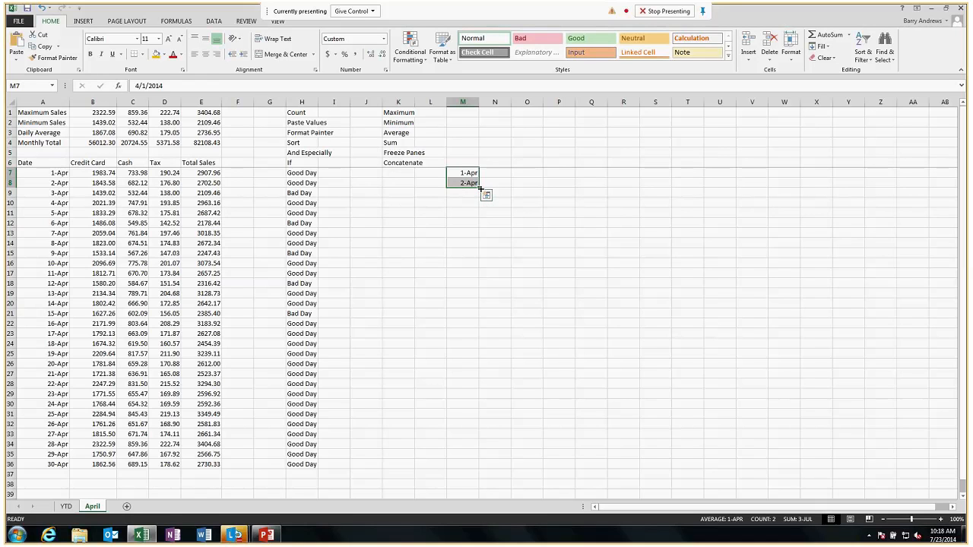
{"action": "left_click_drag", "start_coordinate": [479, 188], "coordinate": [479, 465]}
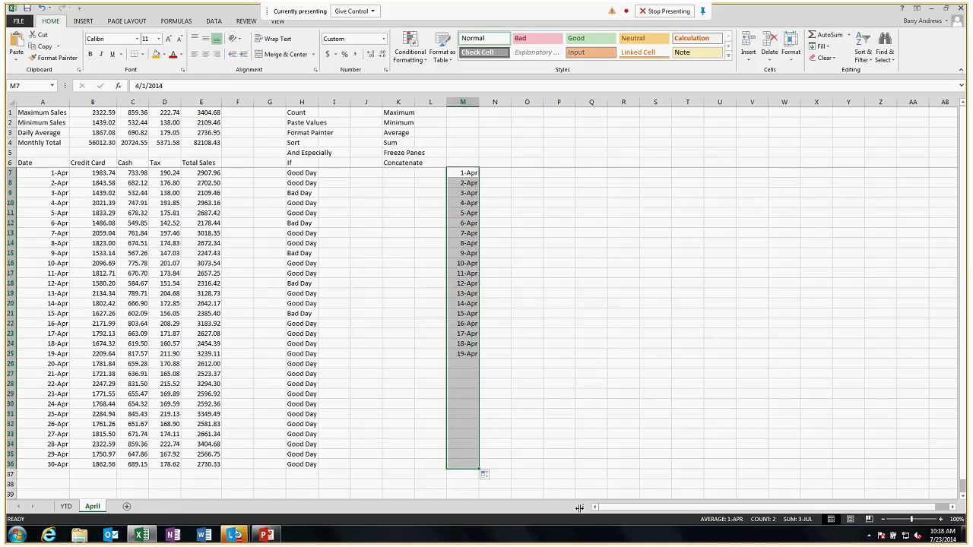
{"action": "left_click", "coordinate": [579, 434]}
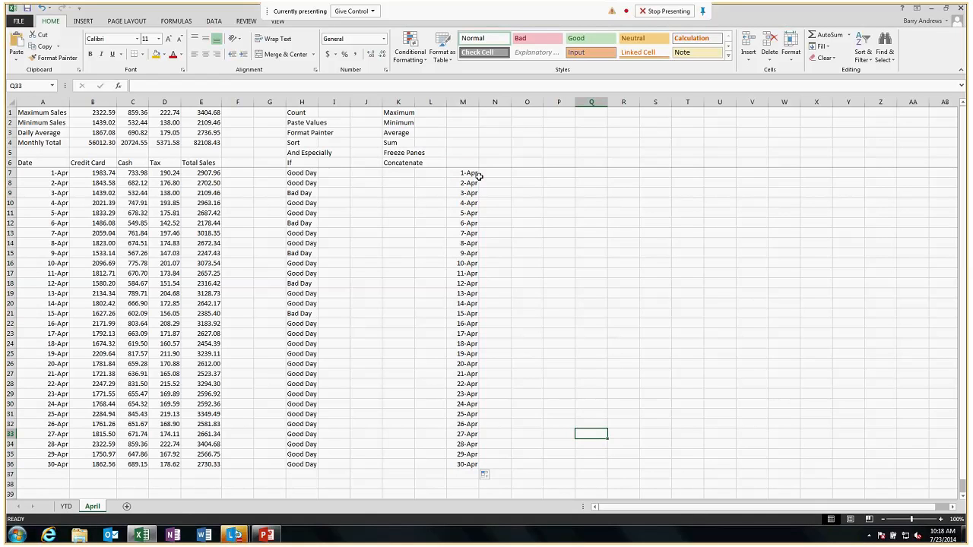
- Clear the date series from cells M7 to M36
{"action": "left_click_drag", "start_coordinate": [467, 173], "coordinate": [465, 465]}
{"action": "key", "text": "Delete"}
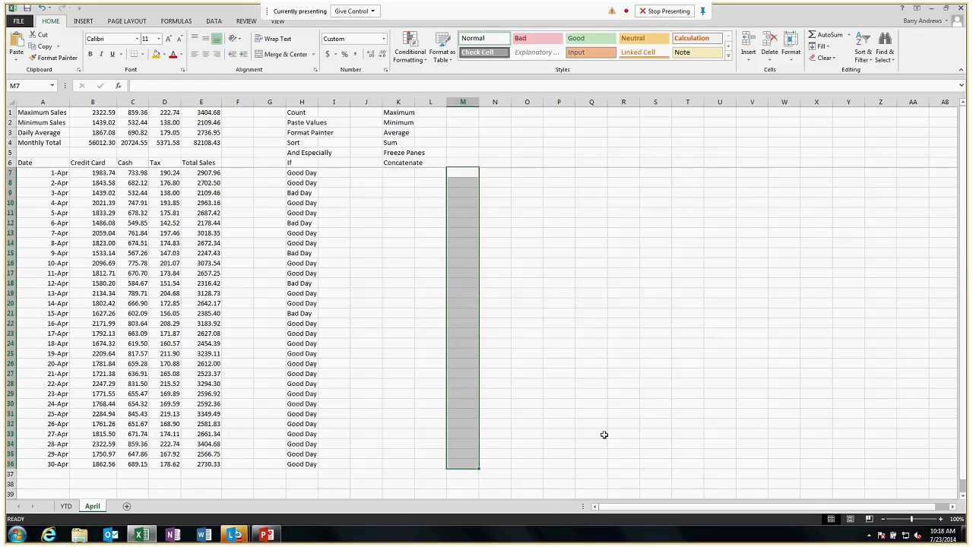
{"action": "left_click", "coordinate": [604, 434]}
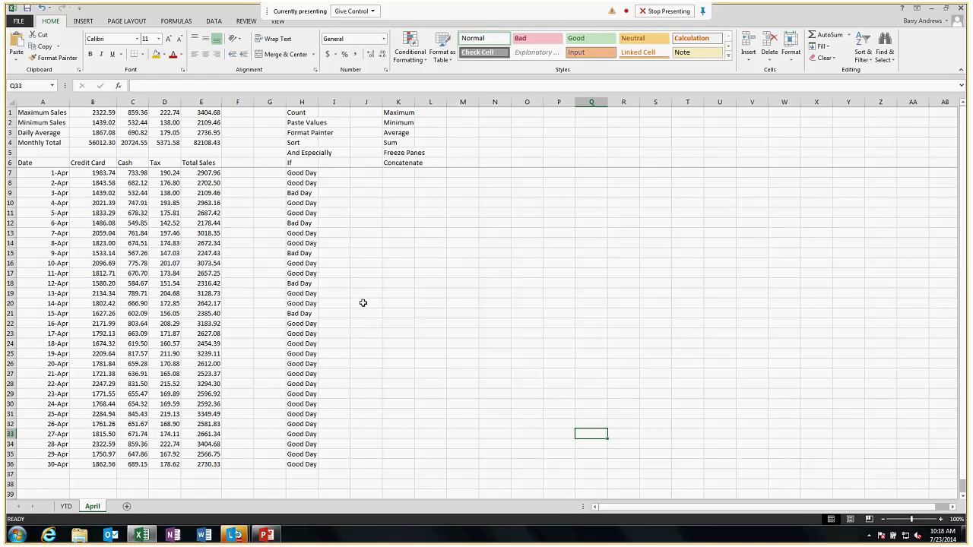
{"action": "left_click_drag", "start_coordinate": [59, 173], "coordinate": [56, 465]}
{"action": "left_click", "coordinate": [399, 282]}
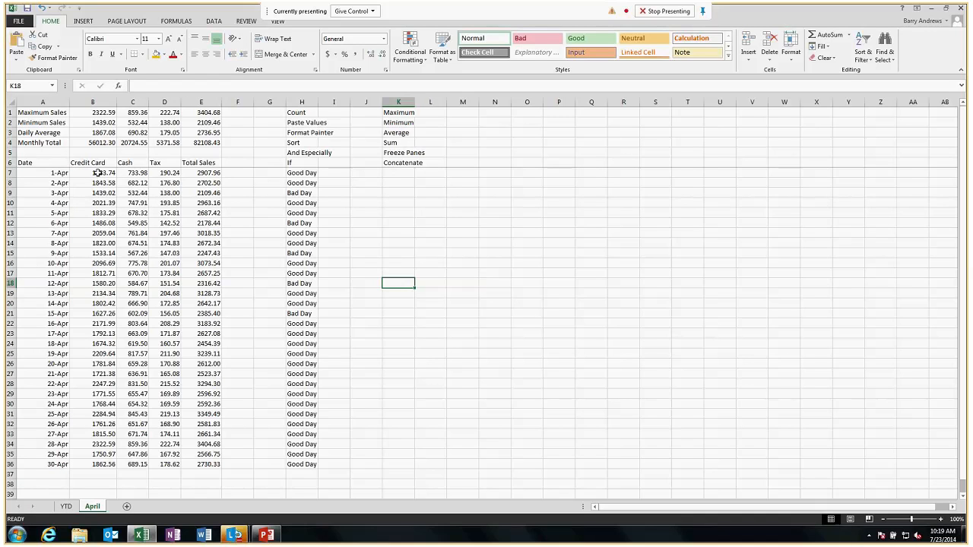
- Select cell A7, the first date below the header row, and look at the Freeze Panes options
{"action": "left_click", "coordinate": [33, 162]}
{"action": "left_click", "coordinate": [33, 172]}
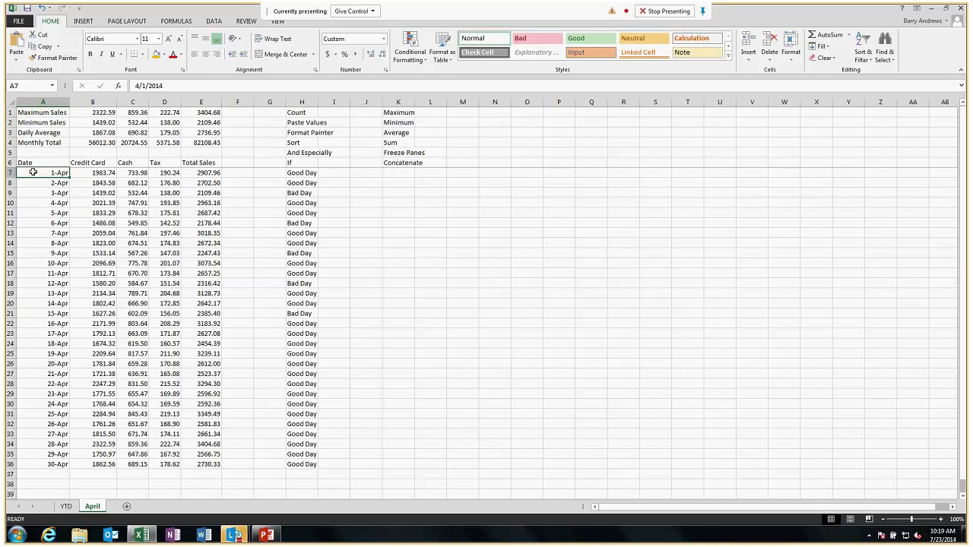
{"action": "left_click", "coordinate": [277, 22]}
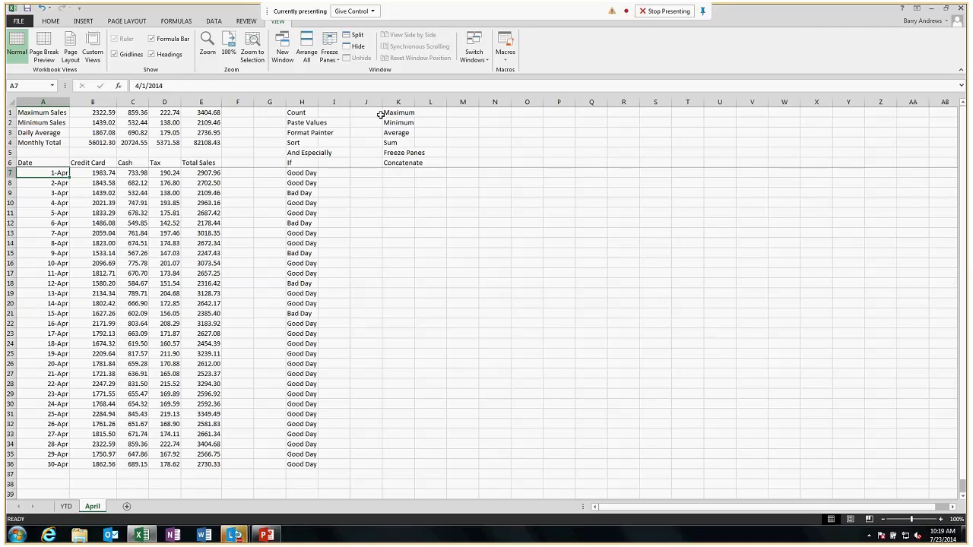
{"action": "left_click", "coordinate": [329, 52]}
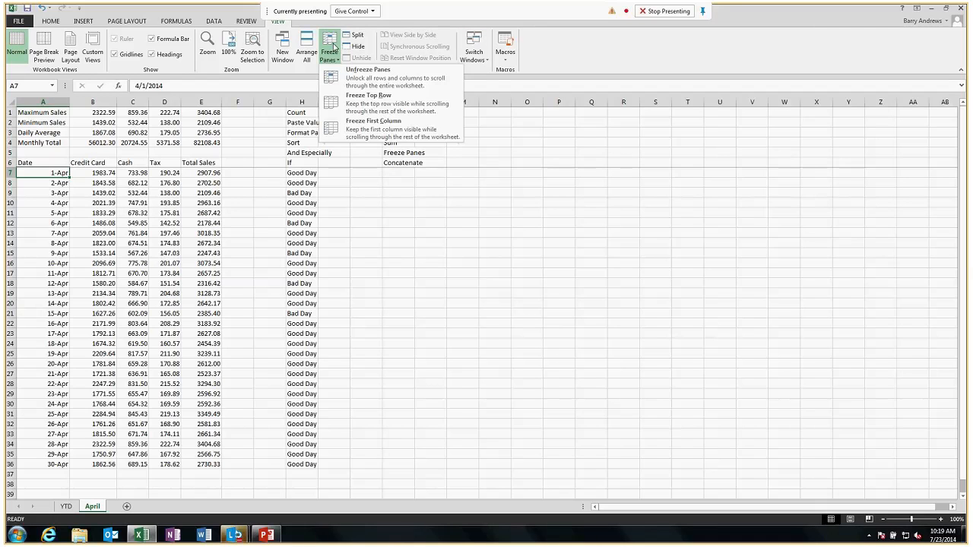
{"action": "left_click", "coordinate": [371, 73]}
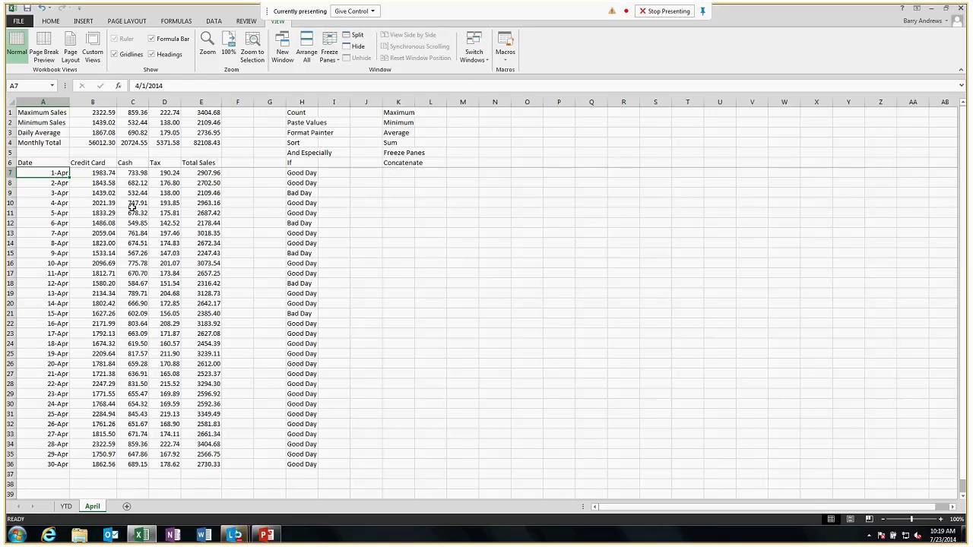
- Check how frozen rows 1 to 6 behave while moving through the April data, past the last date and back
{"action": "scroll", "coordinate": [132, 206], "scroll_direction": "down", "scroll_amount": 2}
{"action": "scroll", "coordinate": [133, 207], "scroll_direction": "down", "scroll_amount": 8}
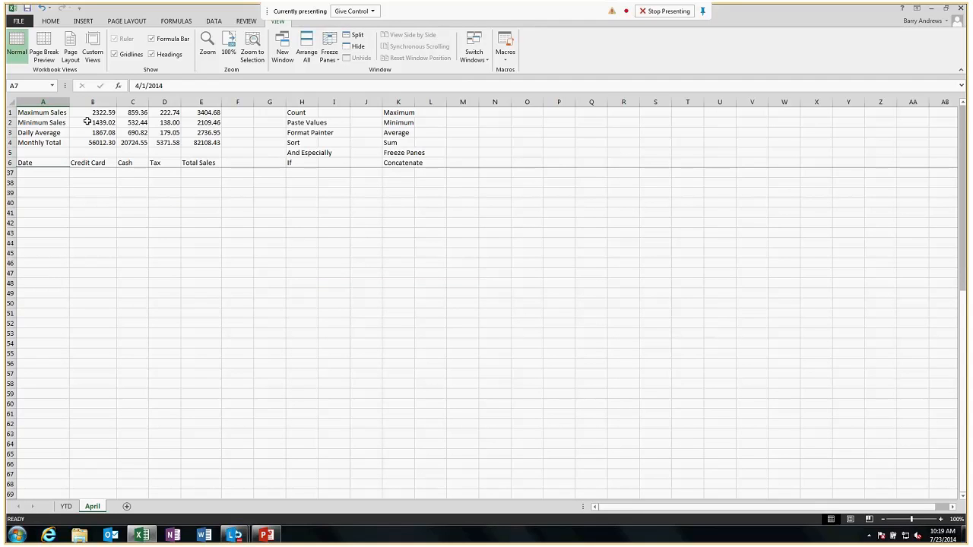
{"action": "scroll", "coordinate": [183, 275], "scroll_direction": "up", "scroll_amount": 10}
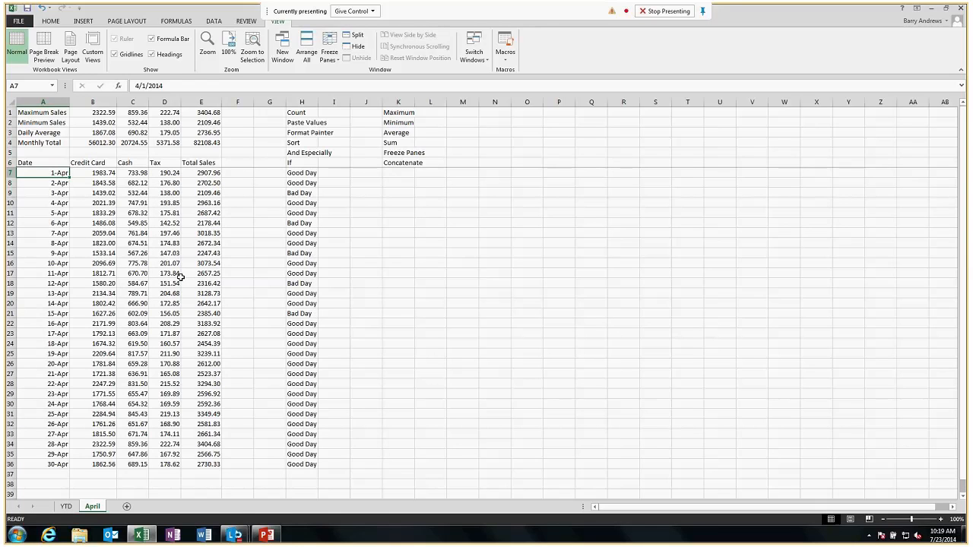
{"action": "scroll", "coordinate": [182, 276], "scroll_direction": "down", "scroll_amount": 7}
{"action": "left_click", "coordinate": [60, 263]}
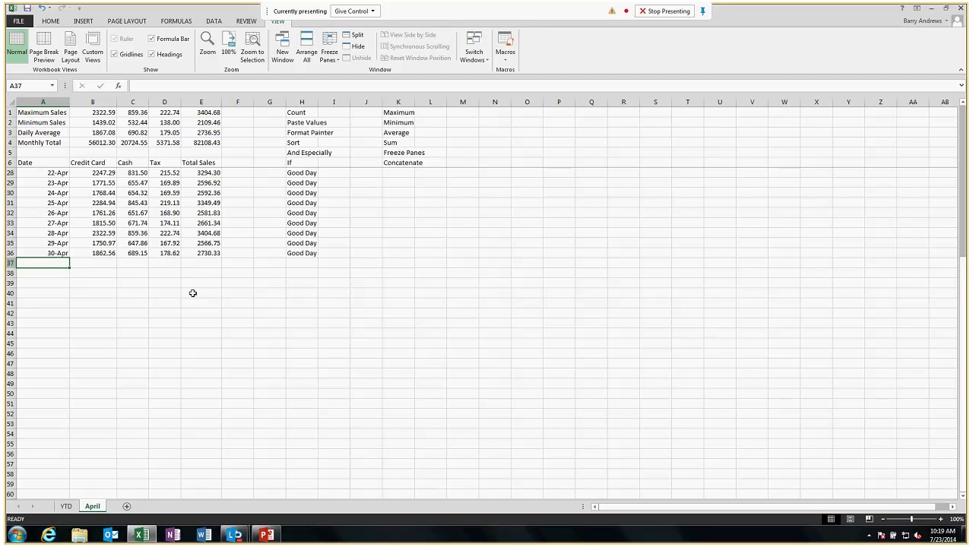
{"action": "scroll", "coordinate": [123, 286], "scroll_direction": "down", "scroll_amount": 3}
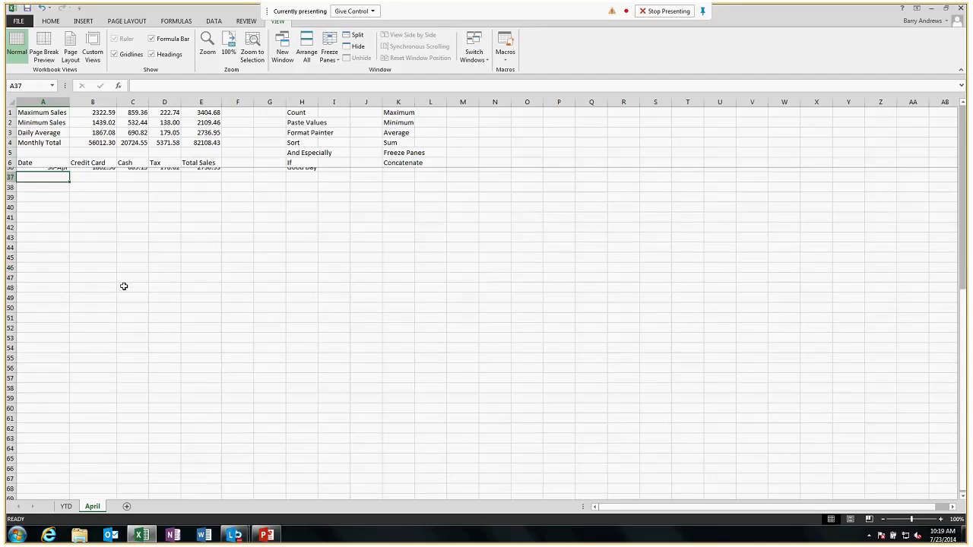
{"action": "scroll", "coordinate": [124, 286], "scroll_direction": "up", "scroll_amount": 5}
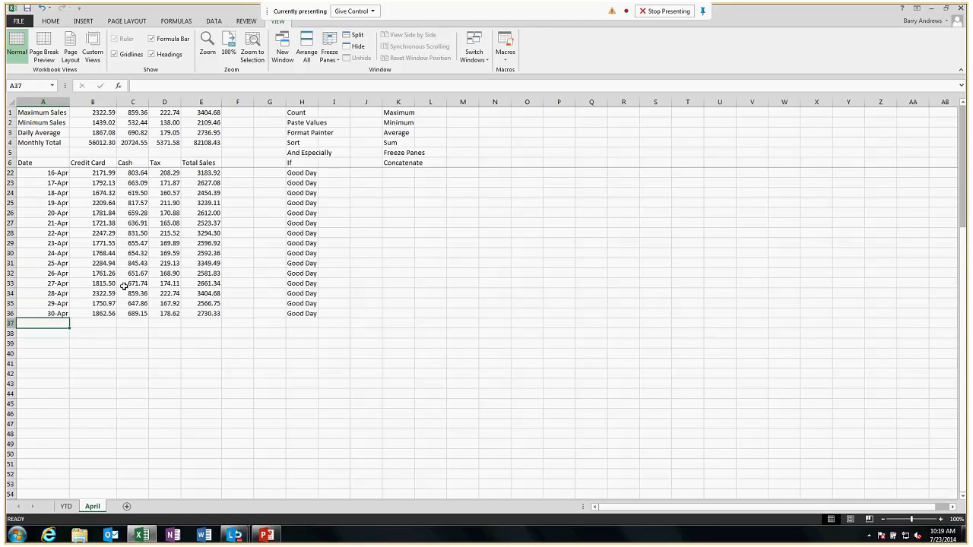
- Examine the Monthly Total label, a Credit Card entry and the April data under the frozen rows, from 1-Apr to 30-Apr and back
{"action": "scroll", "coordinate": [124, 286], "scroll_direction": "up", "scroll_amount": 5}
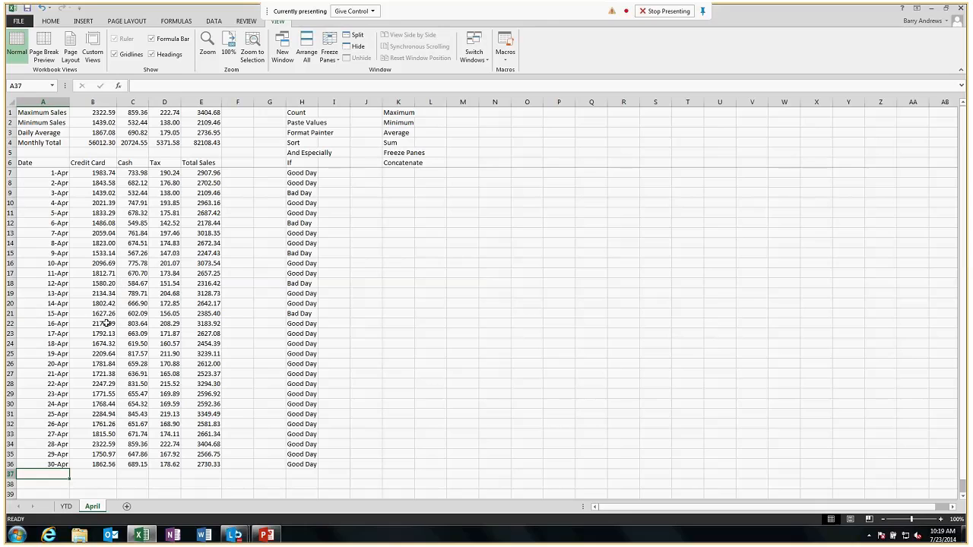
{"action": "left_click", "coordinate": [100, 323]}
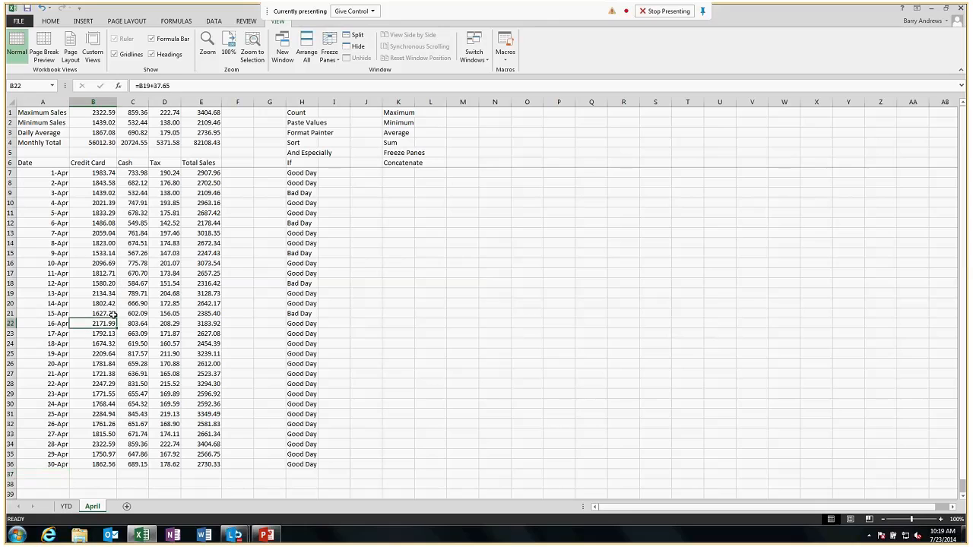
{"action": "left_click", "coordinate": [43, 144]}
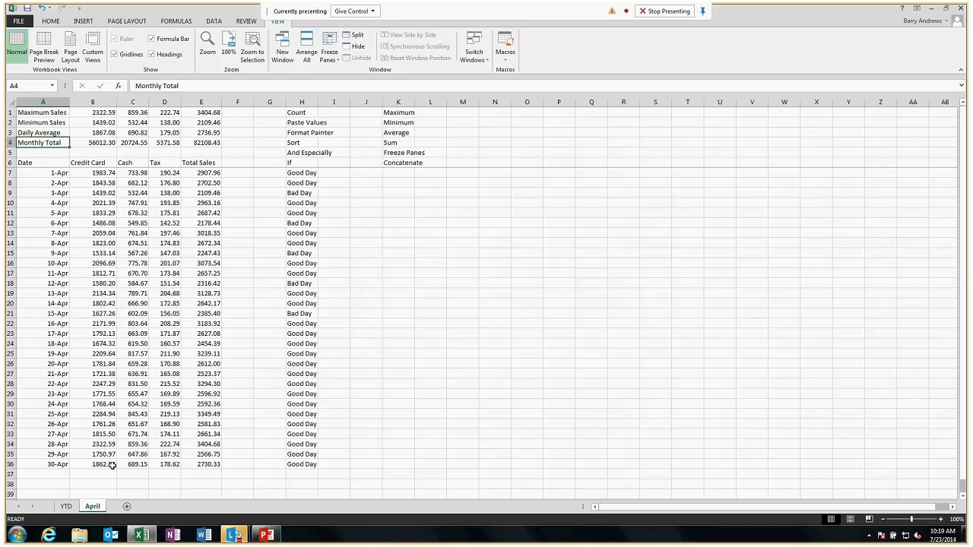
{"action": "left_click", "coordinate": [51, 172]}
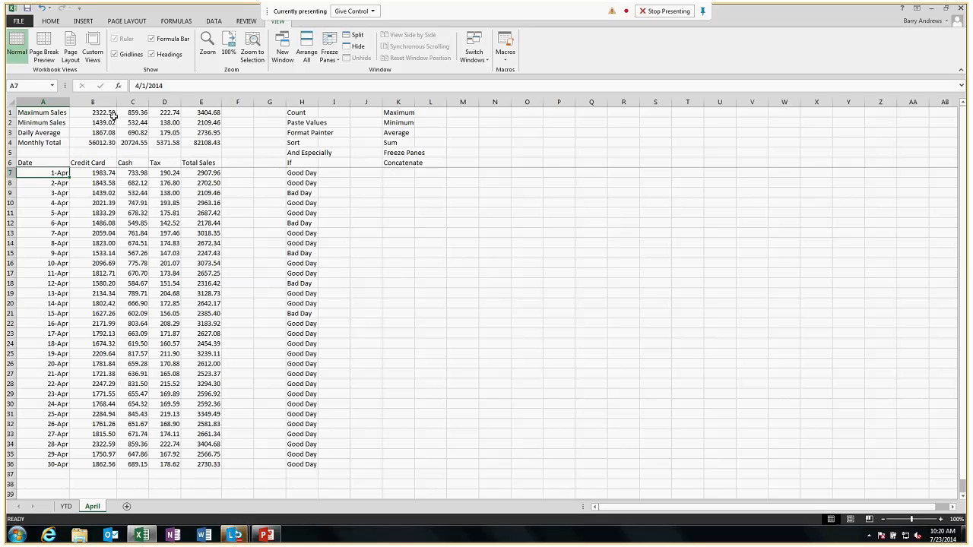
{"action": "scroll", "coordinate": [139, 226], "scroll_direction": "down", "scroll_amount": 1}
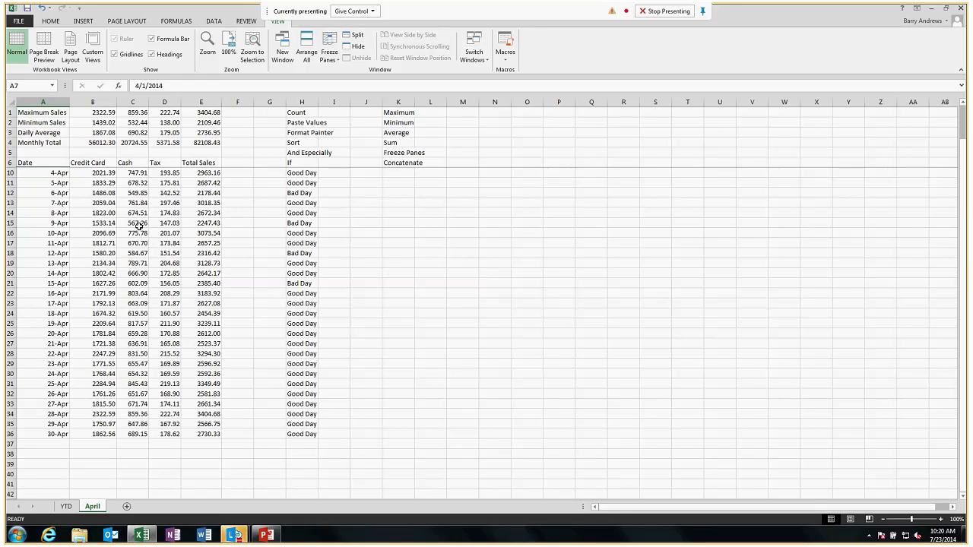
{"action": "scroll", "coordinate": [139, 225], "scroll_direction": "down", "scroll_amount": 6}
{"action": "scroll", "coordinate": [146, 247], "scroll_direction": "up", "scroll_amount": 5}
{"action": "scroll", "coordinate": [149, 250], "scroll_direction": "up", "scroll_amount": 2}
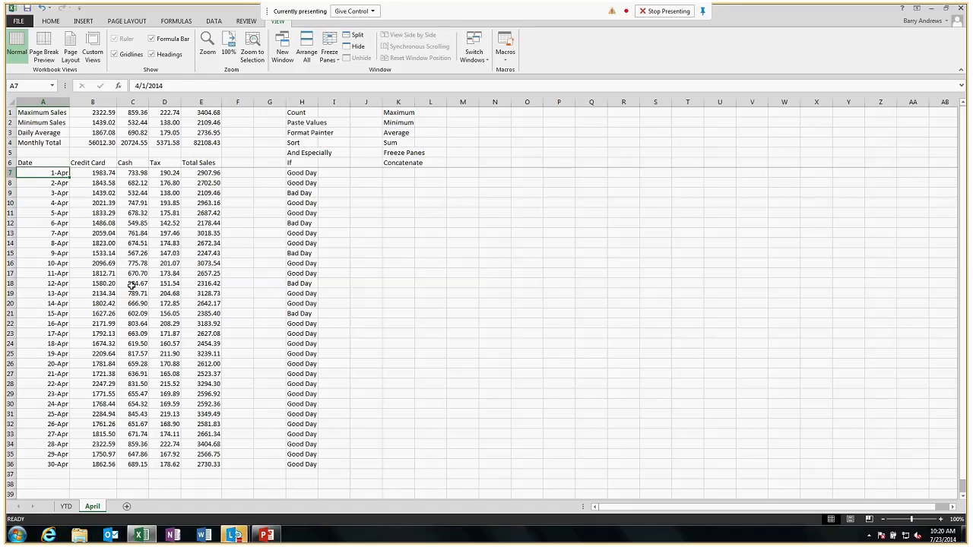
- Use AutoSum in cell B4 to total the daily Credit Card sales in B7:B36
{"action": "left_click", "coordinate": [101, 144]}
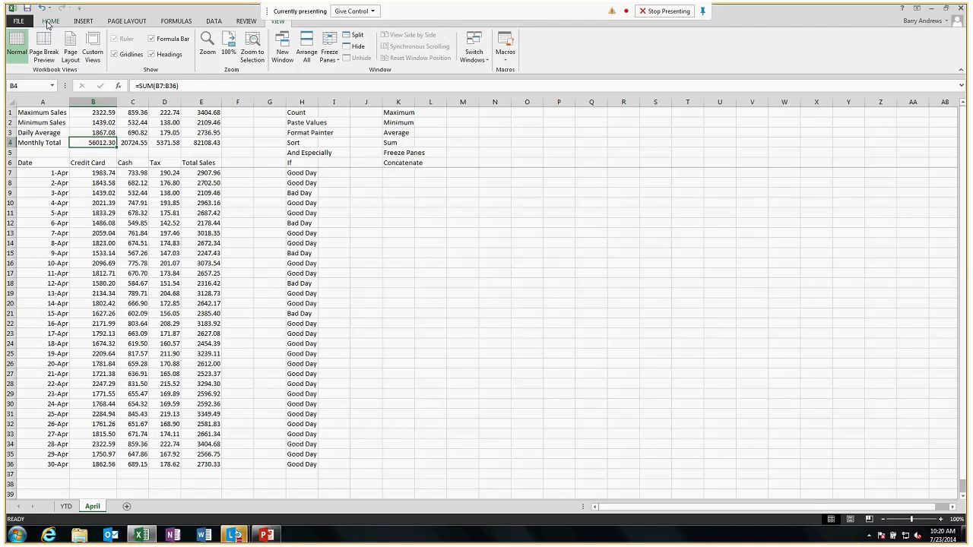
{"action": "left_click", "coordinate": [49, 22]}
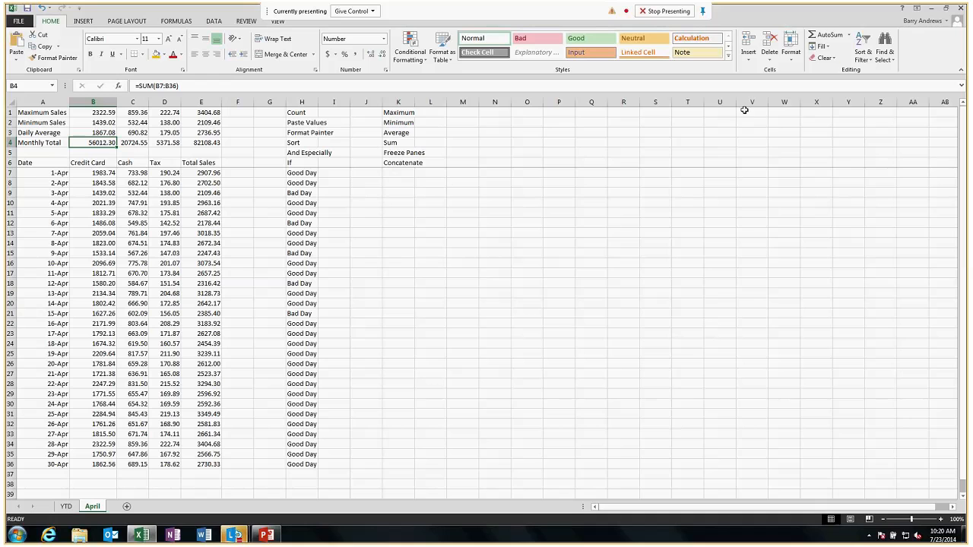
{"action": "left_click", "coordinate": [822, 38]}
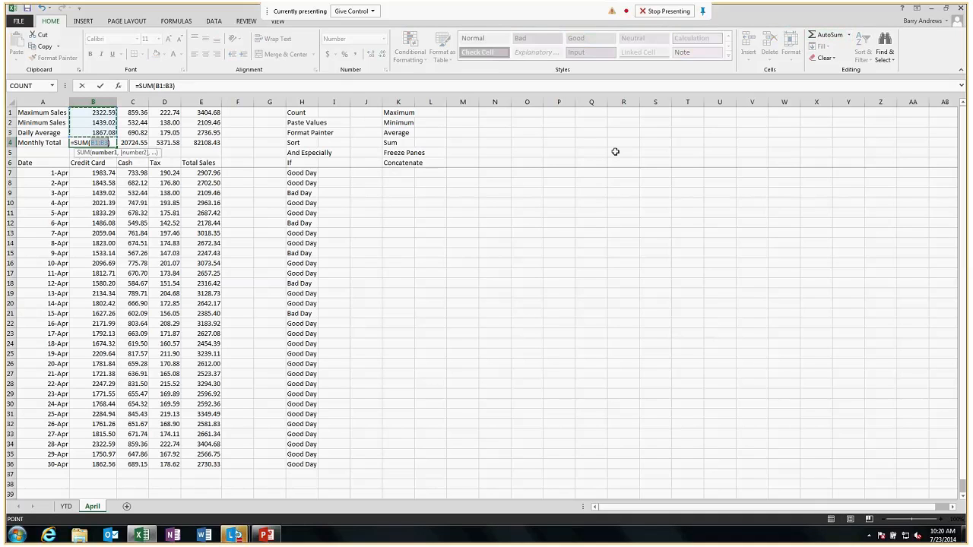
{"action": "left_click_drag", "start_coordinate": [96, 174], "coordinate": [96, 203]}
{"action": "left_click_drag", "start_coordinate": [82, 317], "coordinate": [104, 465]}
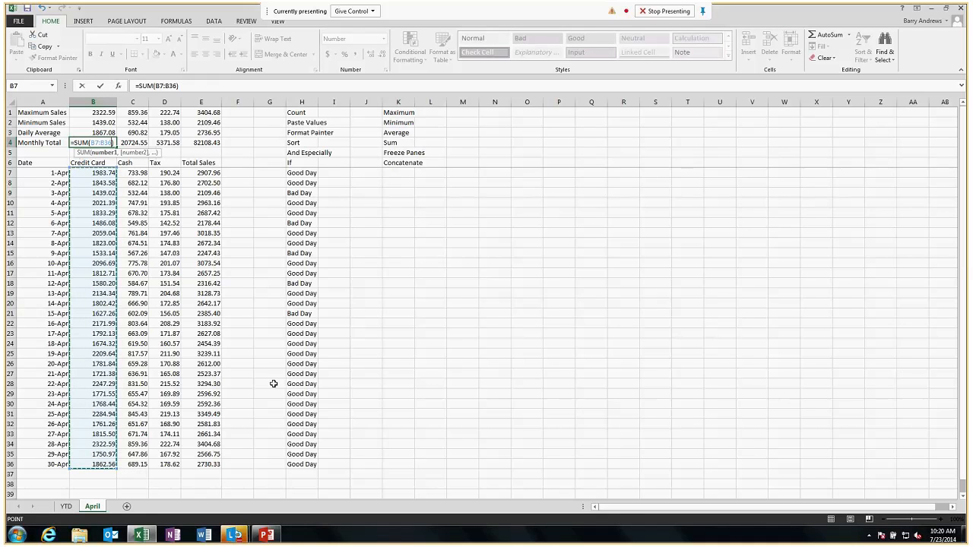
{"action": "key", "text": "ctrl+Return"}
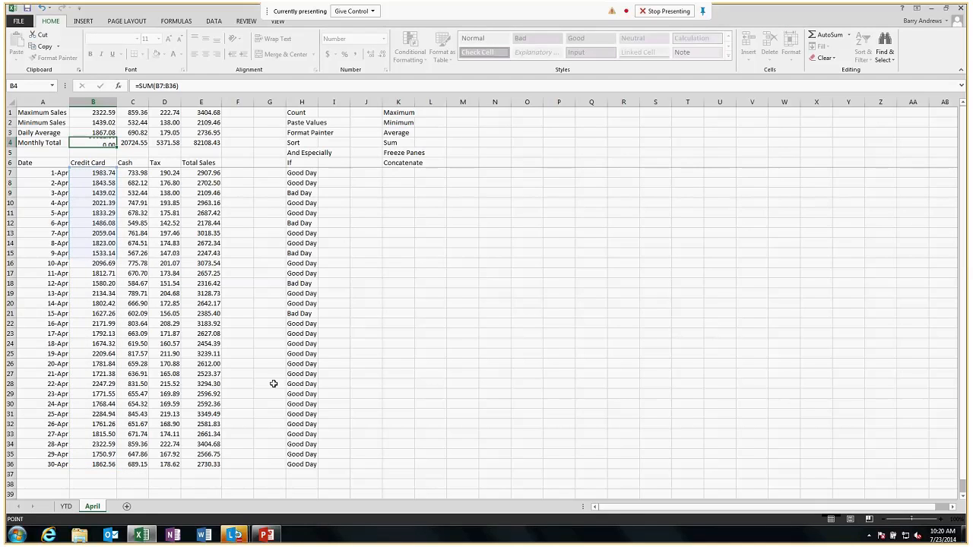
{"action": "left_click", "coordinate": [491, 362]}
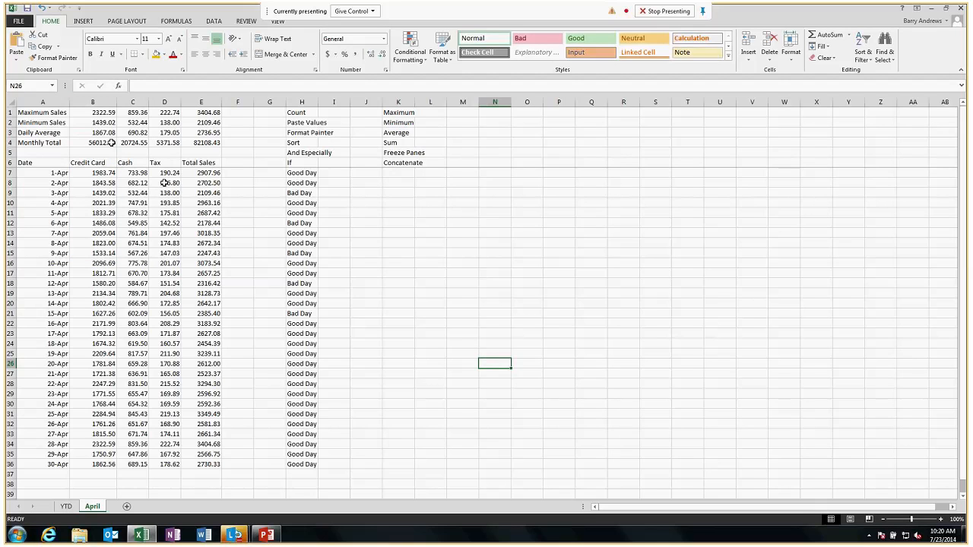
- Examine the Credit Card column's Monthly Total and Daily Average cells and the daily values in B7:B36
{"action": "left_click", "coordinate": [108, 143]}
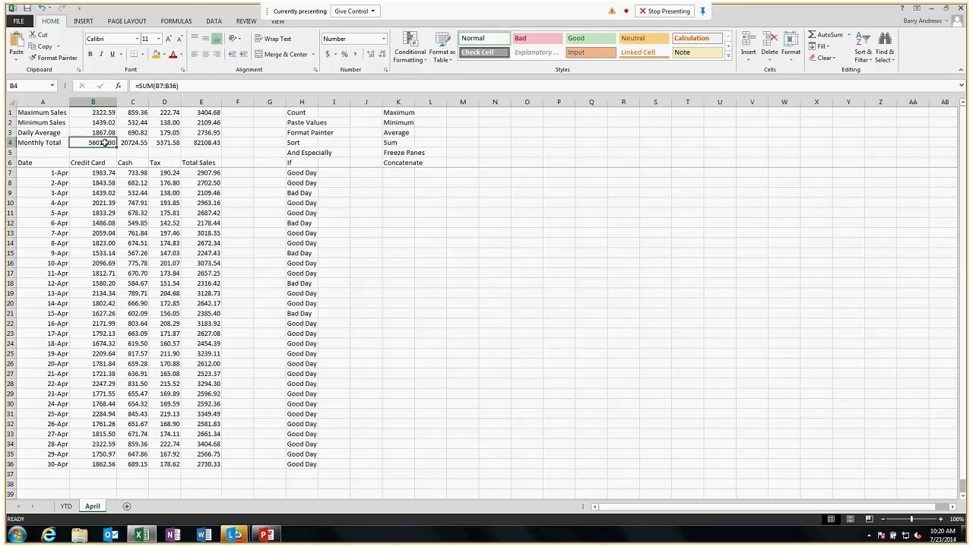
{"action": "left_click", "coordinate": [34, 132]}
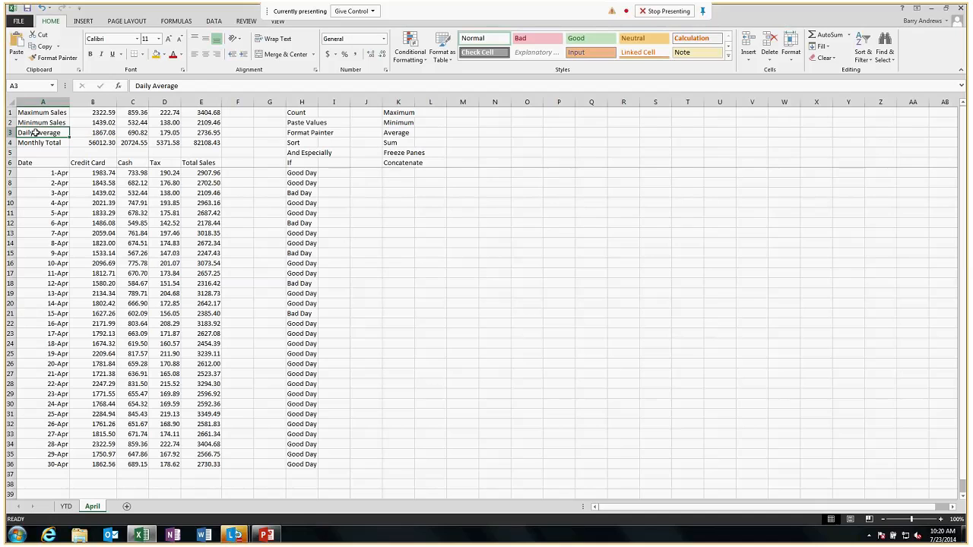
{"action": "left_click", "coordinate": [102, 133]}
{"action": "left_click_drag", "start_coordinate": [102, 173], "coordinate": [105, 472]}
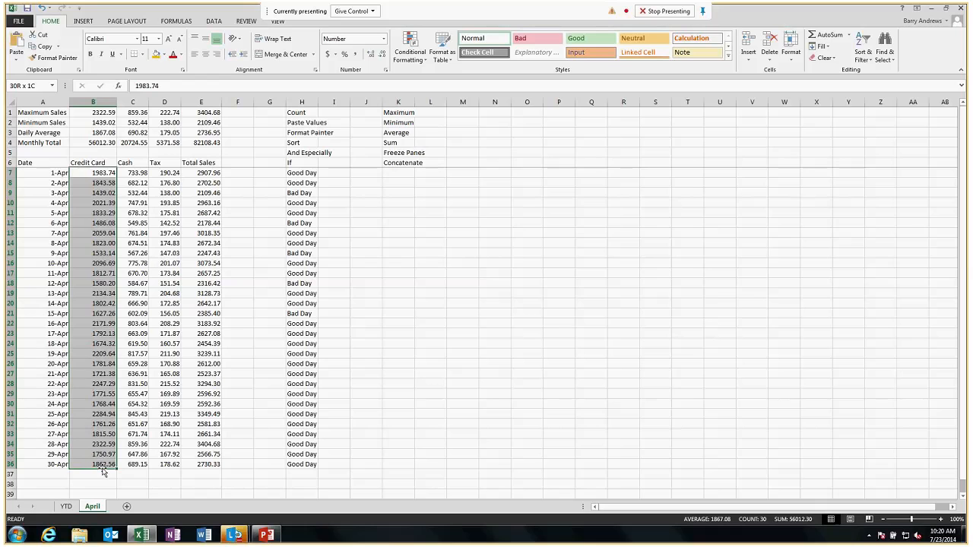
{"action": "left_click", "coordinate": [164, 303]}
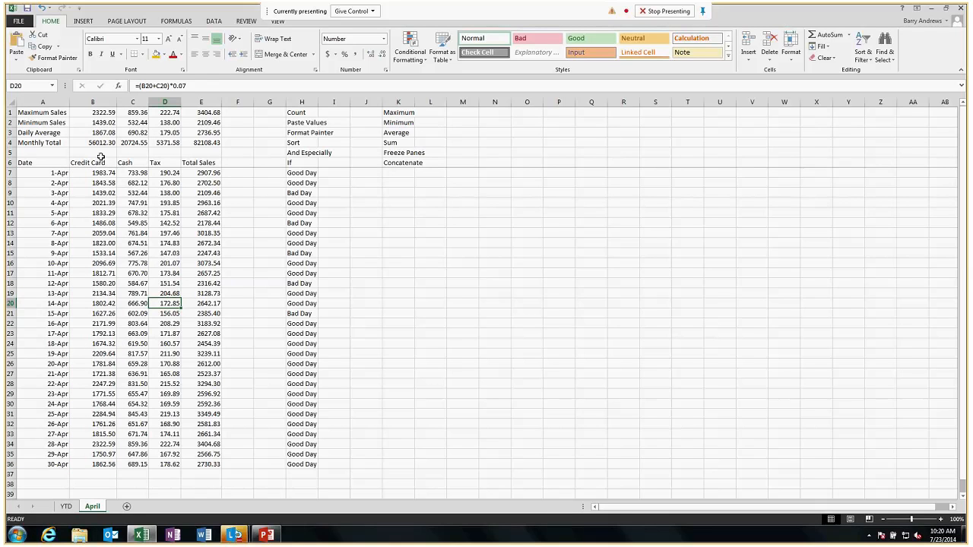
- Reselect B7:B36 as the Number1 range of the AVERAGE function in cell B3 and apply the function arguments
{"action": "left_click", "coordinate": [99, 132]}
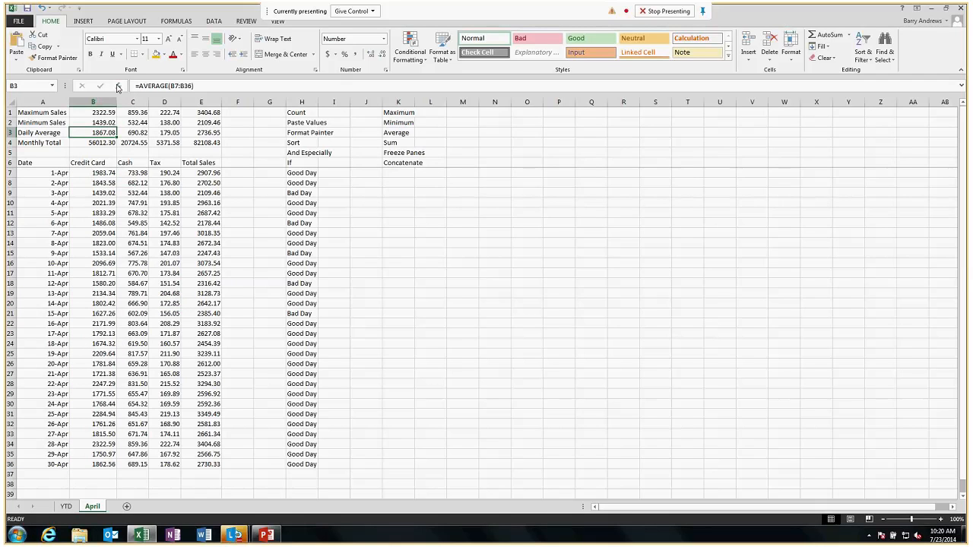
{"action": "left_click", "coordinate": [118, 87]}
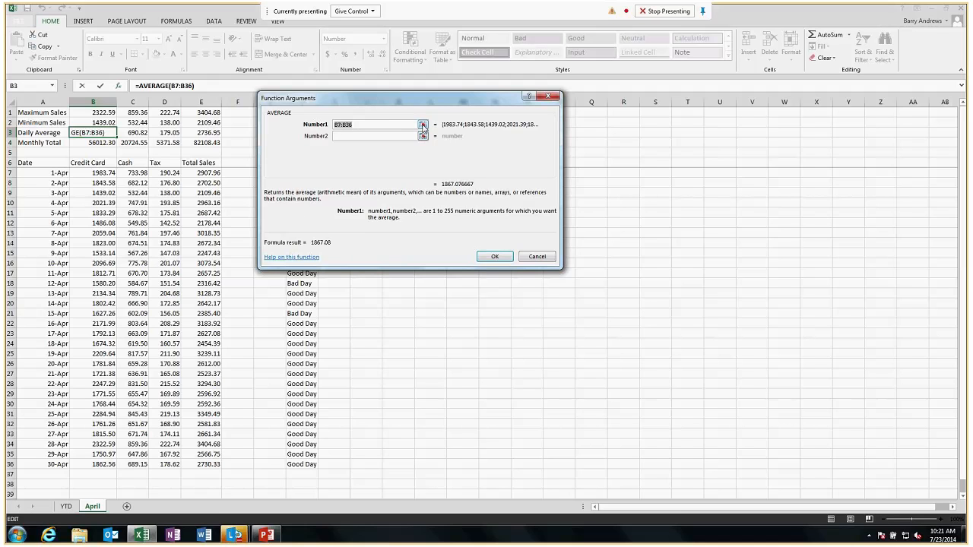
{"action": "left_click", "coordinate": [423, 125]}
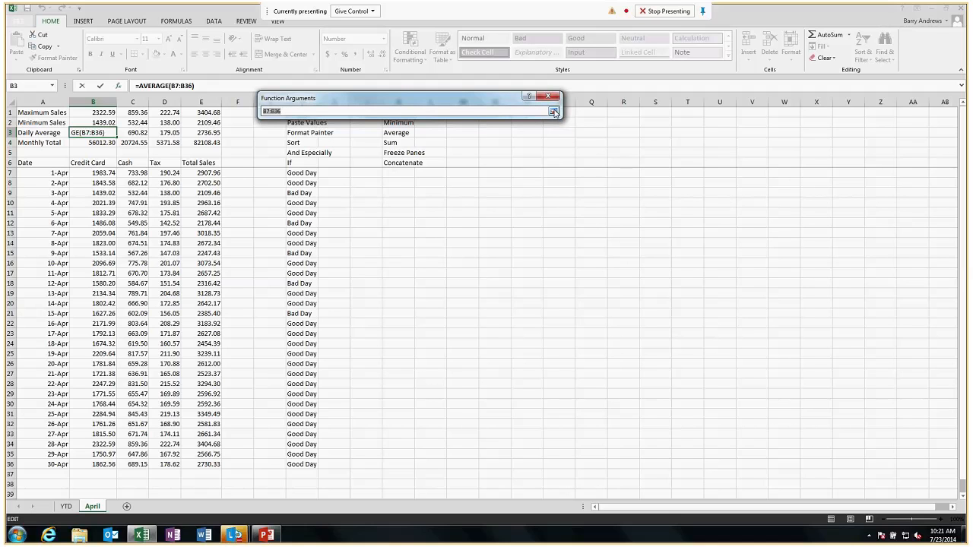
{"action": "left_click", "coordinate": [101, 174]}
{"action": "left_click_drag", "start_coordinate": [101, 174], "coordinate": [100, 465]}
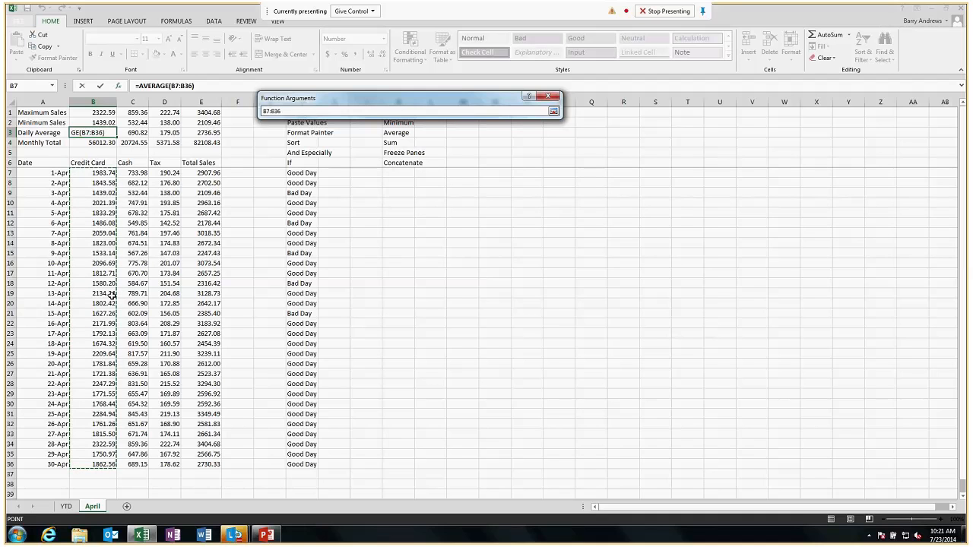
{"action": "key", "text": "Return"}
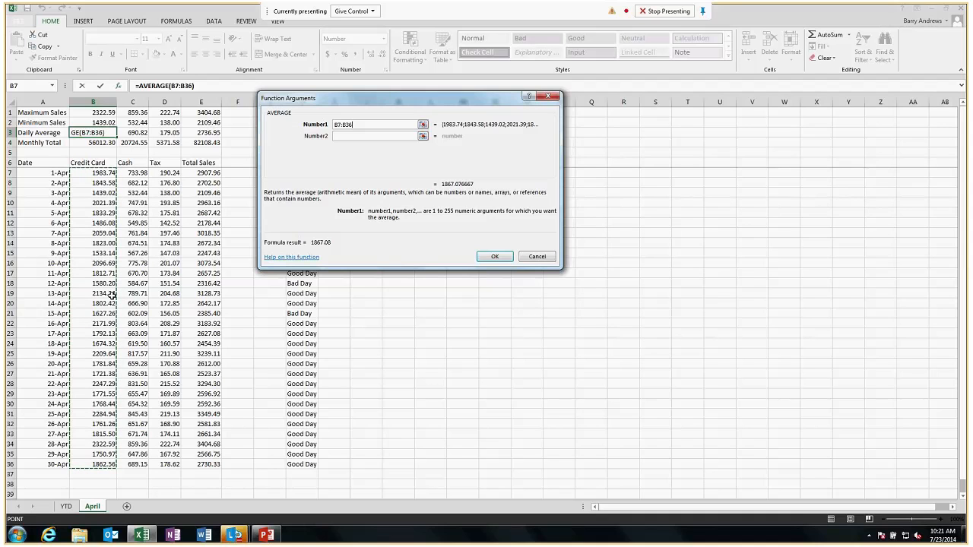
{"action": "left_click", "coordinate": [495, 257]}
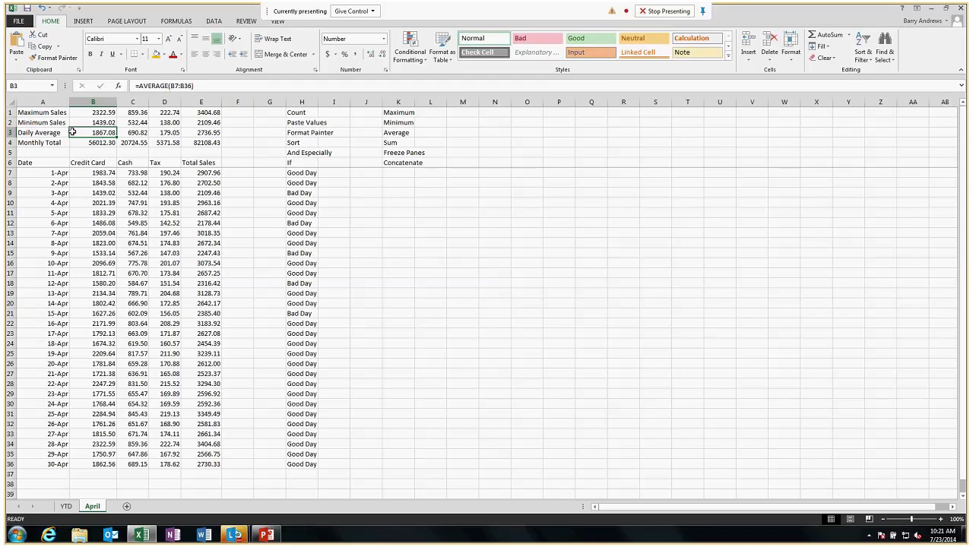
- Inspect the function arguments of the MIN formula in the Minimum Sales cell B2 without changing them
{"action": "left_click", "coordinate": [42, 121]}
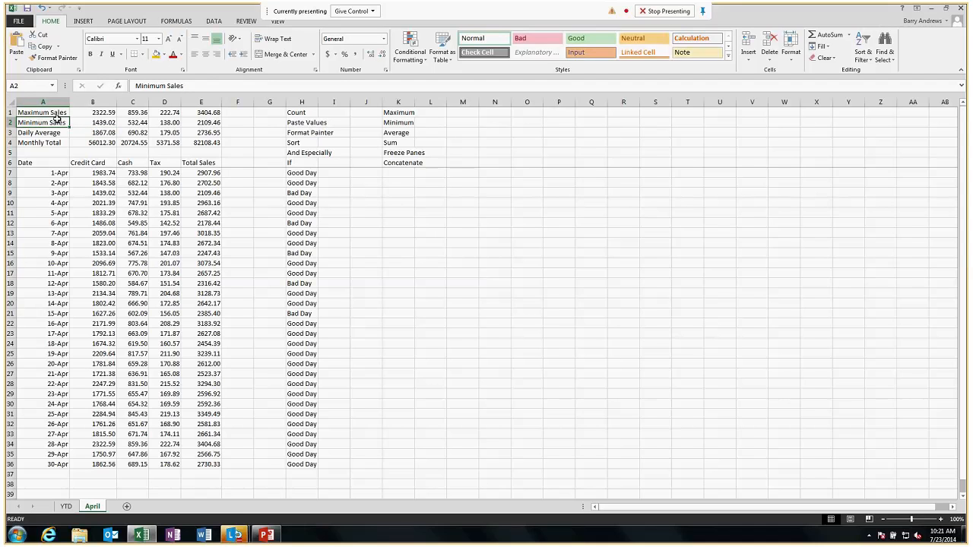
{"action": "left_click", "coordinate": [104, 122]}
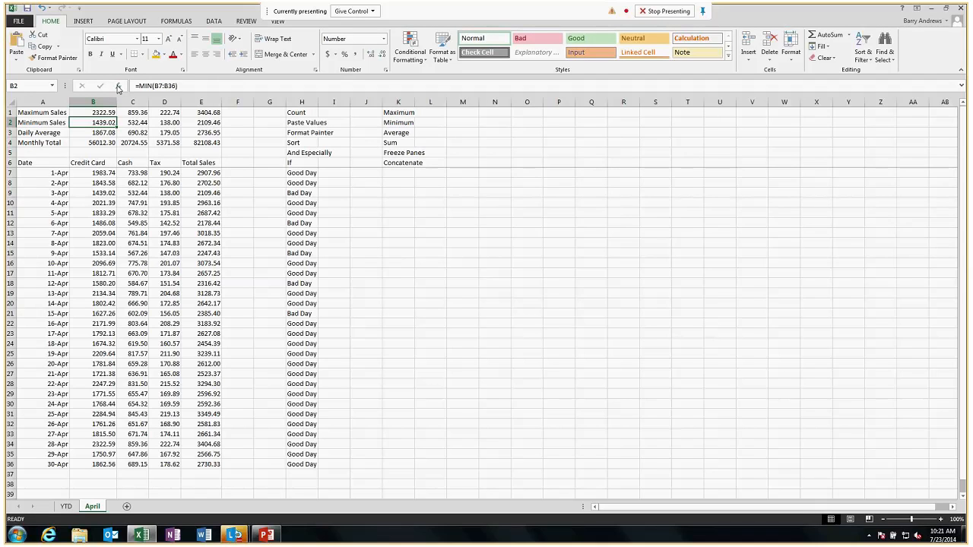
{"action": "left_click", "coordinate": [118, 86]}
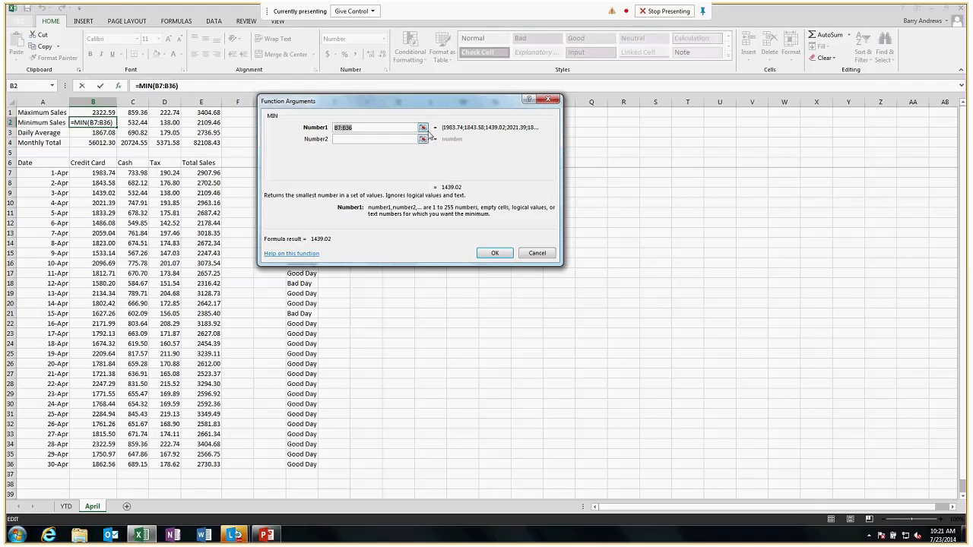
{"action": "left_click", "coordinate": [537, 252]}
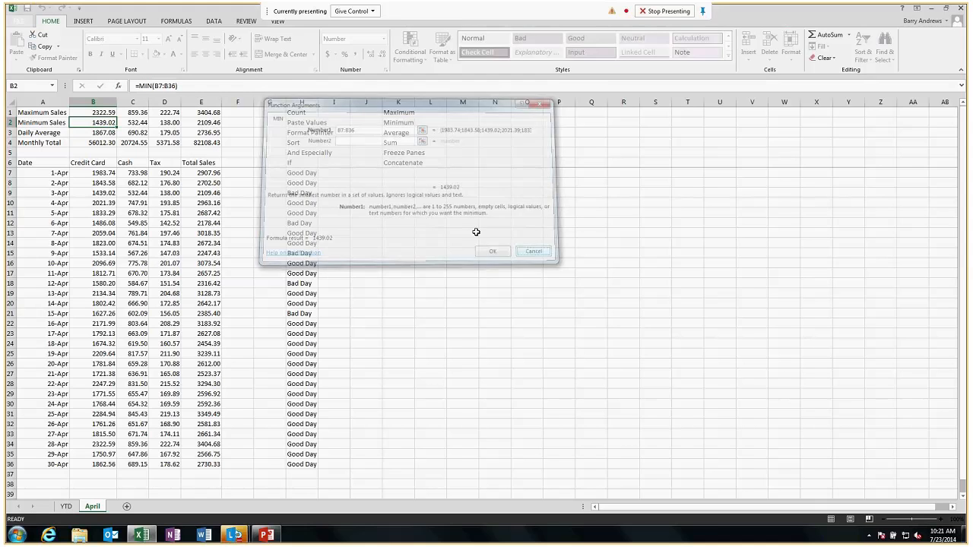
{"action": "key", "text": "shift+F3"}
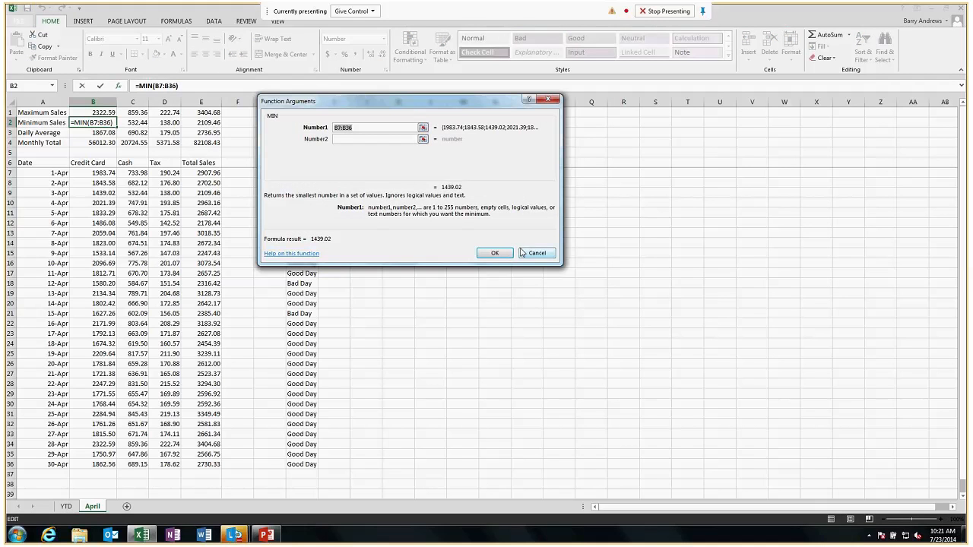
{"action": "left_click", "coordinate": [525, 253]}
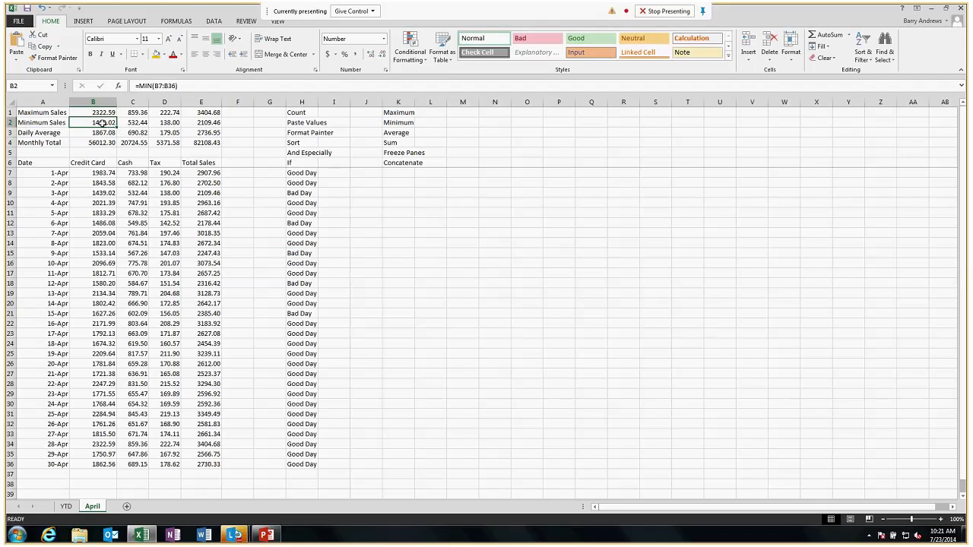
- Clear the Minimum Sales formula from cell B2 and keep that cell selected
{"action": "key", "text": "Delete"}
{"action": "left_click", "coordinate": [337, 242]}
{"action": "left_click", "coordinate": [92, 123]}
- Try to find a function to insert in B2 by searching for "min" with the category set to All
{"action": "left_click", "coordinate": [118, 85]}
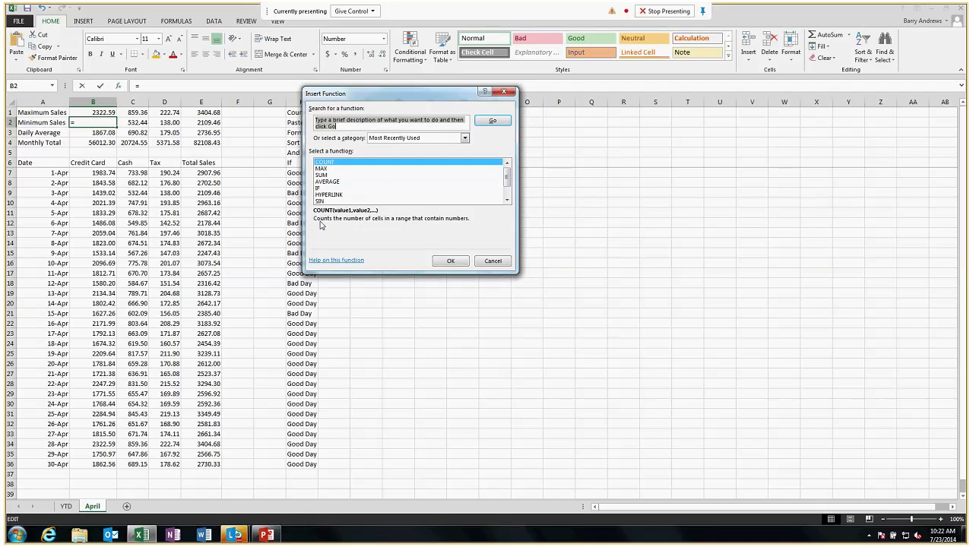
{"action": "left_click", "coordinate": [465, 137]}
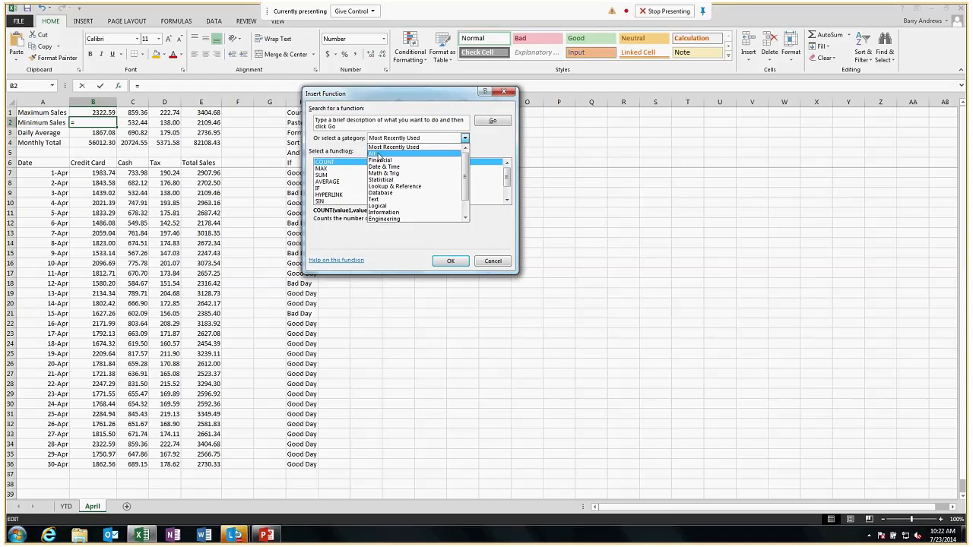
{"action": "left_click", "coordinate": [378, 153]}
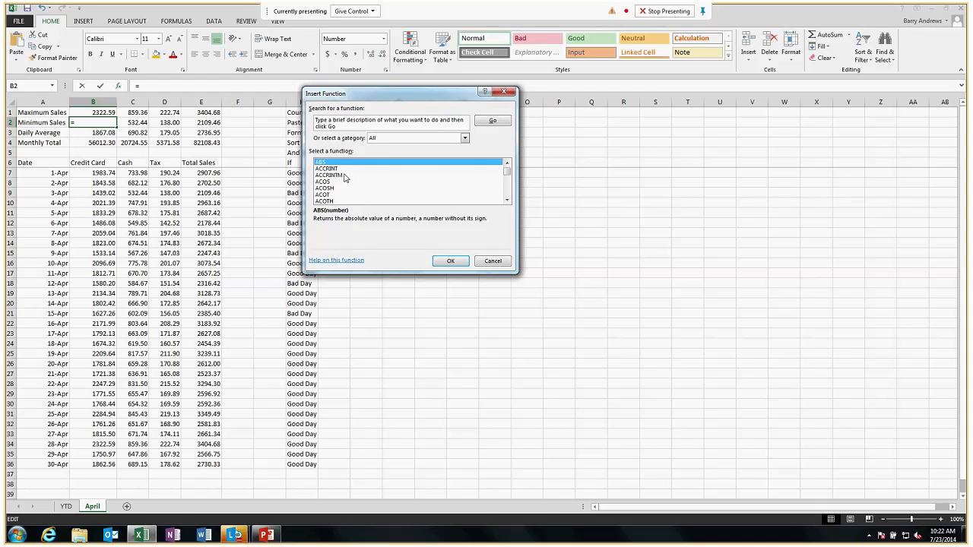
{"action": "left_click", "coordinate": [353, 125]}
{"action": "key", "text": "BackSpace"}
{"action": "key", "text": "BackSpace"}
{"action": "key", "text": "BackSpace"}
{"action": "key", "text": "BackSpace"}
{"action": "key", "text": "BackSpace"}
{"action": "key", "text": "BackSpace"}
{"action": "key", "text": "BackSpace"}
{"action": "key", "text": "BackSpace"}
{"action": "key", "text": "BackSpace"}
{"action": "key", "text": "BackSpace"}
{"action": "key", "text": "BackSpace"}
{"action": "key", "text": "BackSpace"}
{"action": "key", "text": "BackSpace"}
{"action": "key", "text": "BackSpace"}
{"action": "key", "text": "BackSpace"}
{"action": "key", "text": "BackSpace"}
{"action": "key", "text": "BackSpace"}
{"action": "key", "text": "BackSpace"}
{"action": "key", "text": "BackSpace"}
{"action": "key", "text": "BackSpace"}
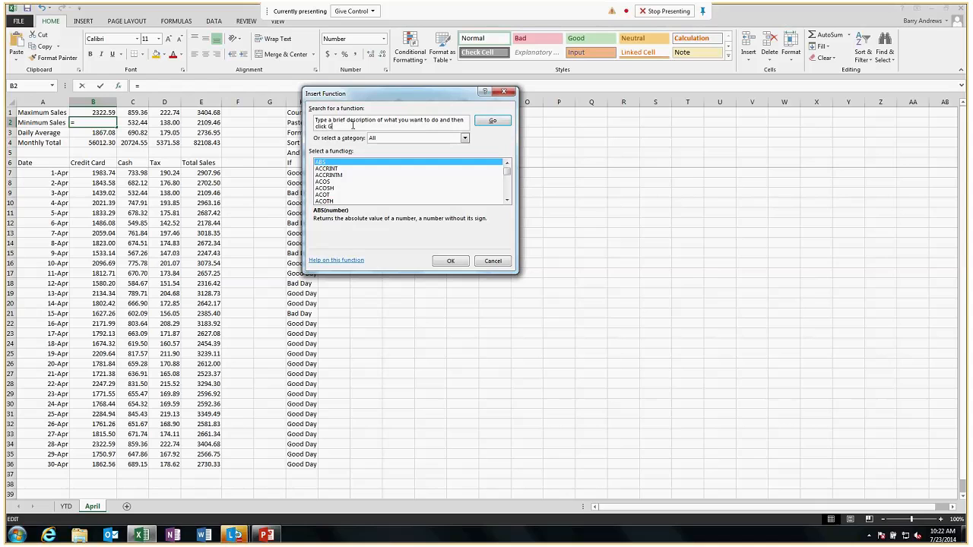
{"action": "key", "text": "BackSpace"}
{"action": "key", "text": "BackSpace"}
{"action": "key", "text": "BackSpace"}
{"action": "key", "text": "BackSpace"}
{"action": "key", "text": "BackSpace"}
{"action": "key", "text": "BackSpace"}
{"action": "key", "text": "BackSpace"}
{"action": "key", "text": "BackSpace"}
{"action": "key", "text": "BackSpace"}
{"action": "key", "text": "BackSpace"}
{"action": "key", "text": "BackSpace"}
{"action": "key", "text": "BackSpace"}
{"action": "key", "text": "BackSpace"}
{"action": "key", "text": "BackSpace"}
{"action": "key", "text": "BackSpace"}
{"action": "key", "text": "BackSpace"}
{"action": "key", "text": "BackSpace"}
{"action": "key", "text": "BackSpace"}
{"action": "key", "text": "BackSpace"}
{"action": "key", "text": "BackSpace"}
{"action": "type", "text": "min"}
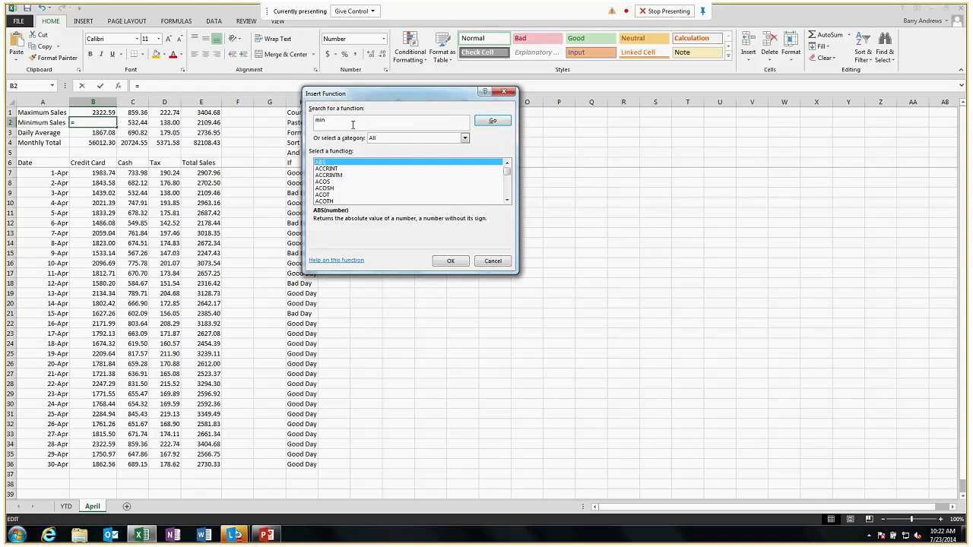
{"action": "left_click", "coordinate": [493, 123]}
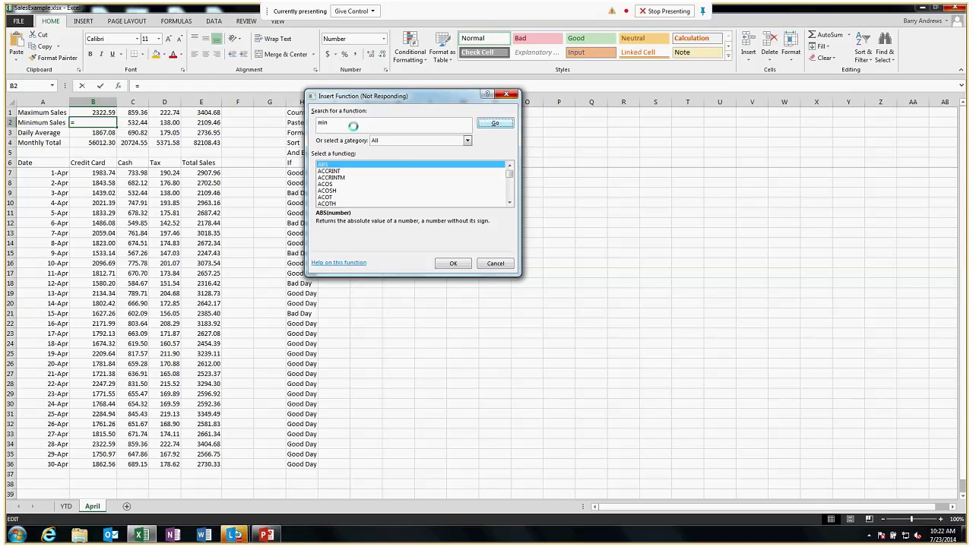
{"action": "key", "text": "Escape"}
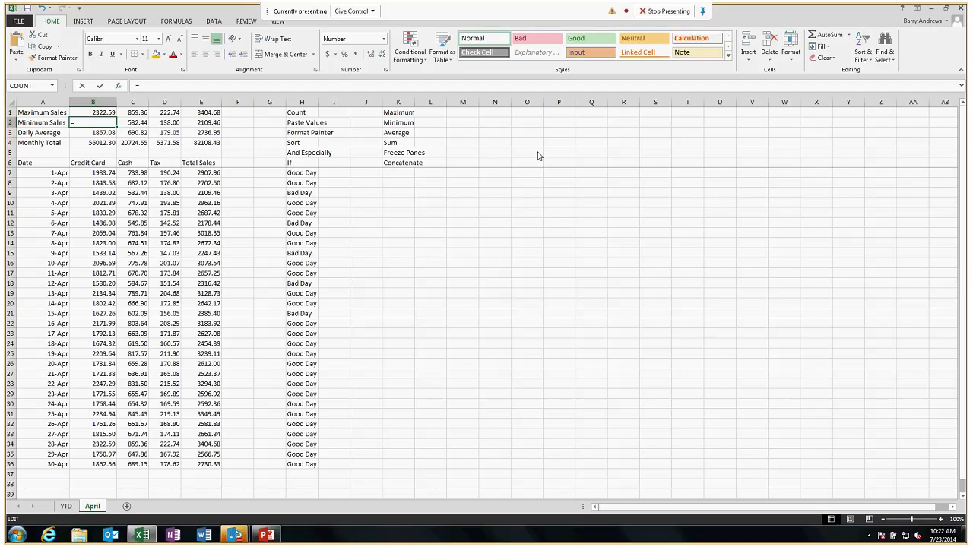
{"action": "scroll", "coordinate": [530, 341], "scroll_direction": "down", "scroll_amount": 2}
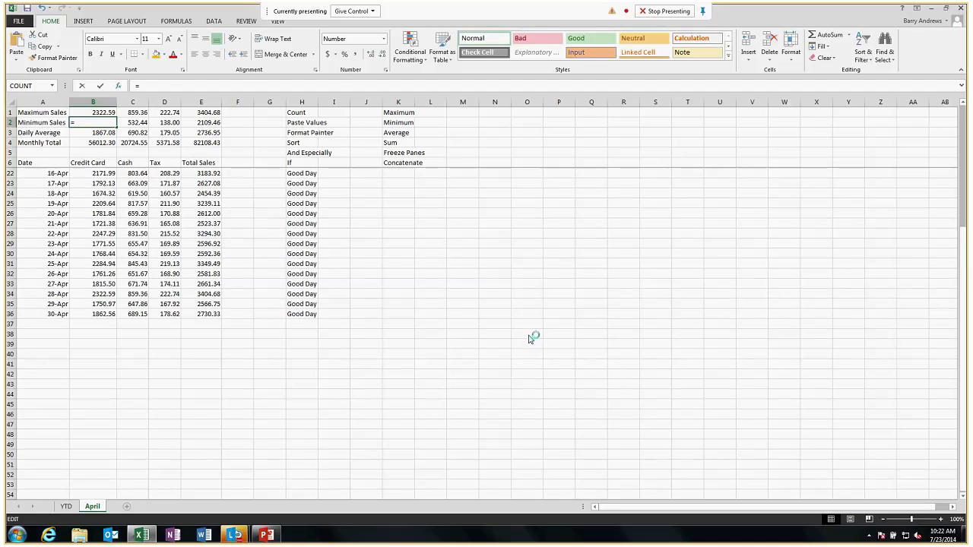
{"action": "scroll", "coordinate": [529, 342], "scroll_direction": "up", "scroll_amount": 2}
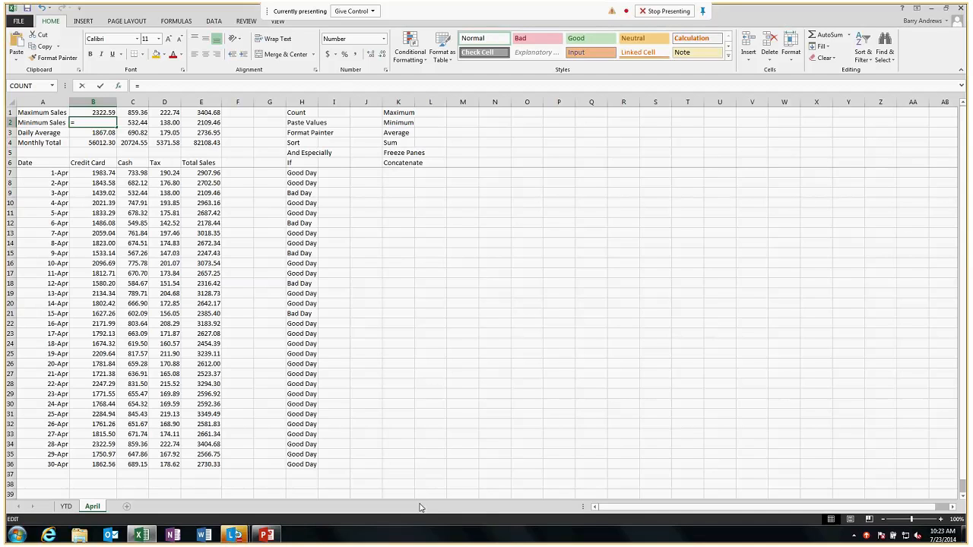
- Force the SalesExample.xlsx Excel task to end immediately with Windows Task Manager, and close Task Manager
{"action": "right_click", "coordinate": [496, 537]}
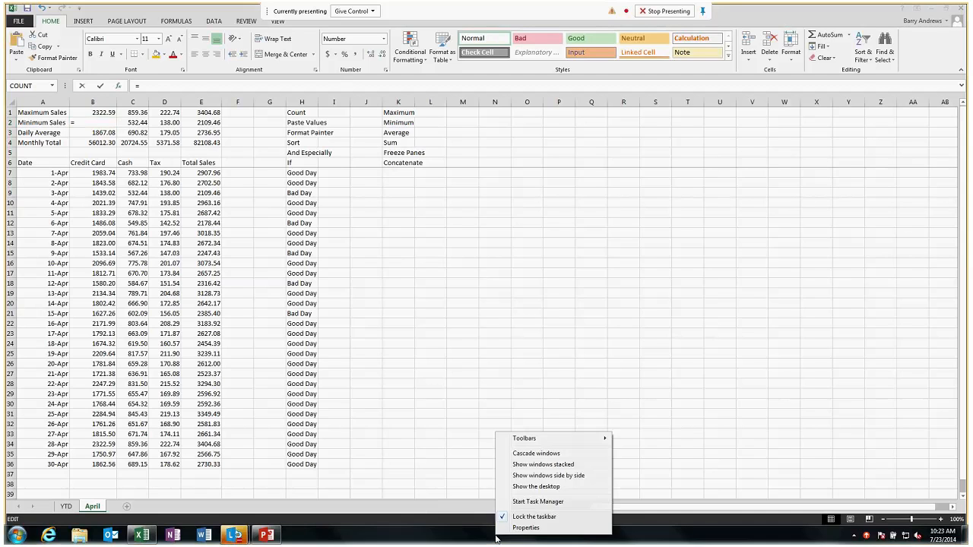
{"action": "left_click", "coordinate": [538, 502]}
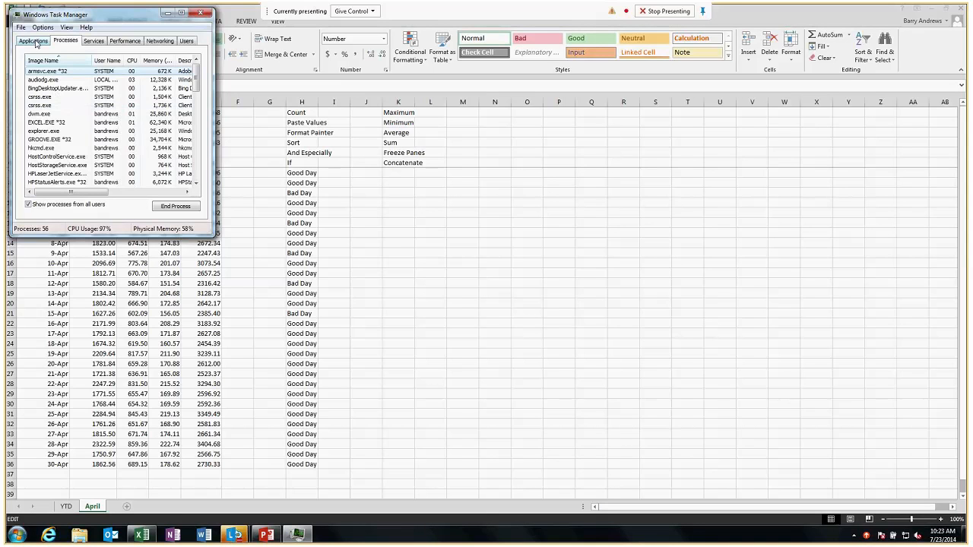
{"action": "left_click", "coordinate": [34, 41]}
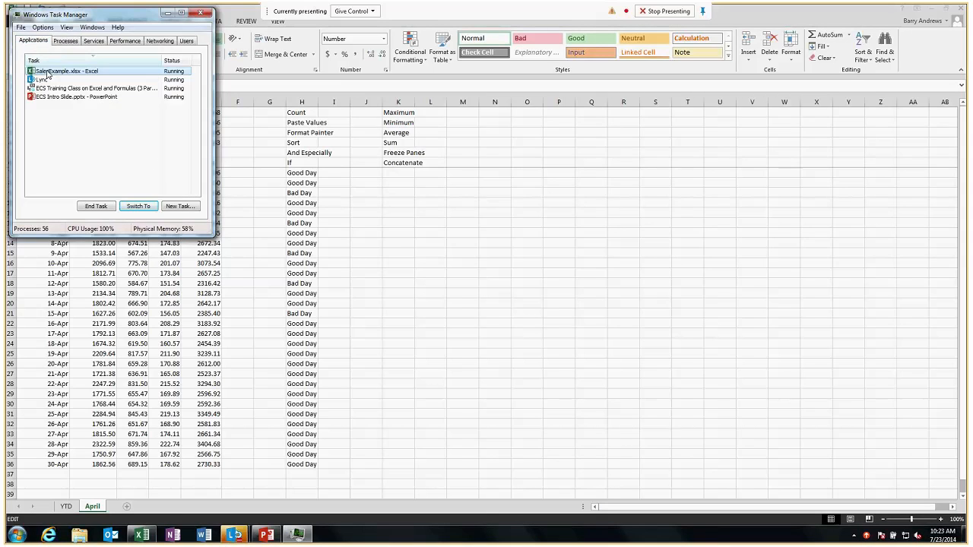
{"action": "left_click", "coordinate": [96, 206]}
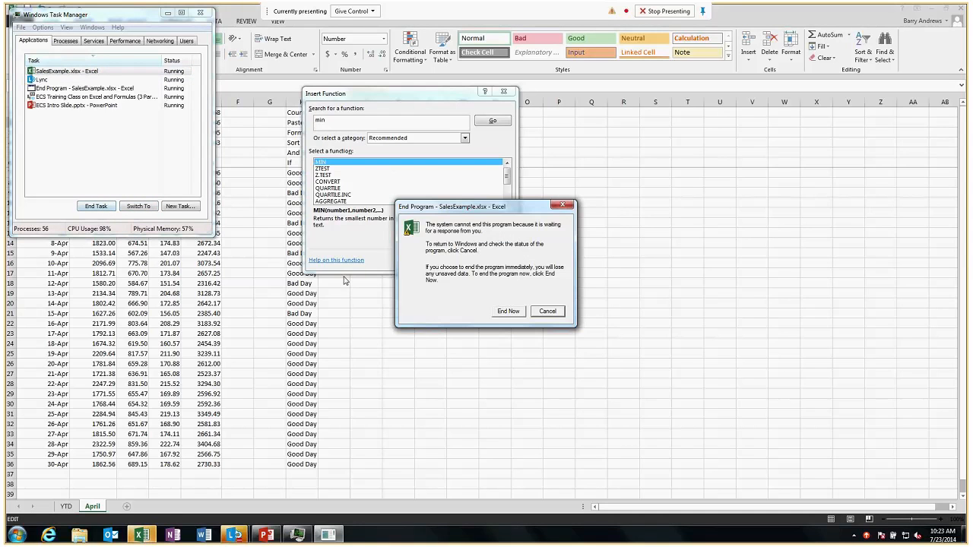
{"action": "left_click", "coordinate": [509, 312]}
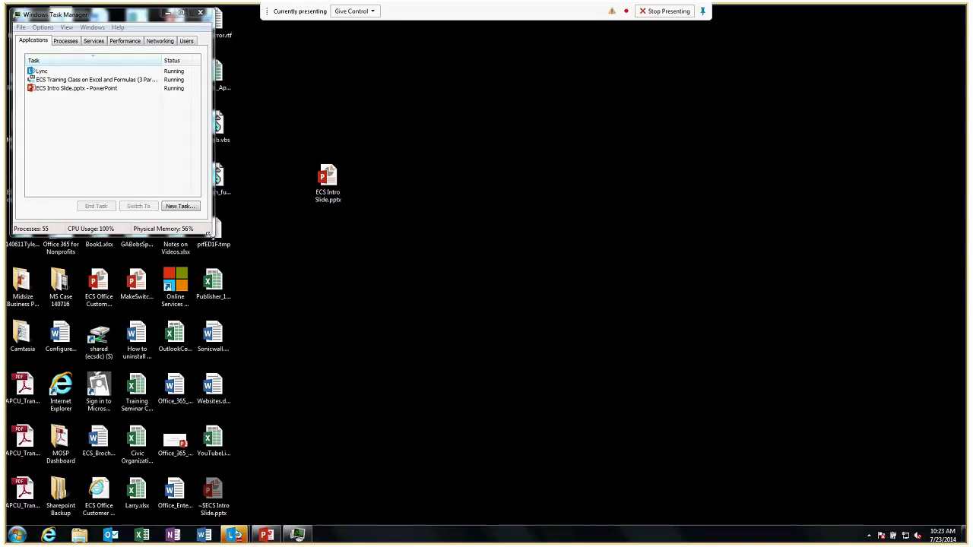
{"action": "left_click", "coordinate": [200, 13]}
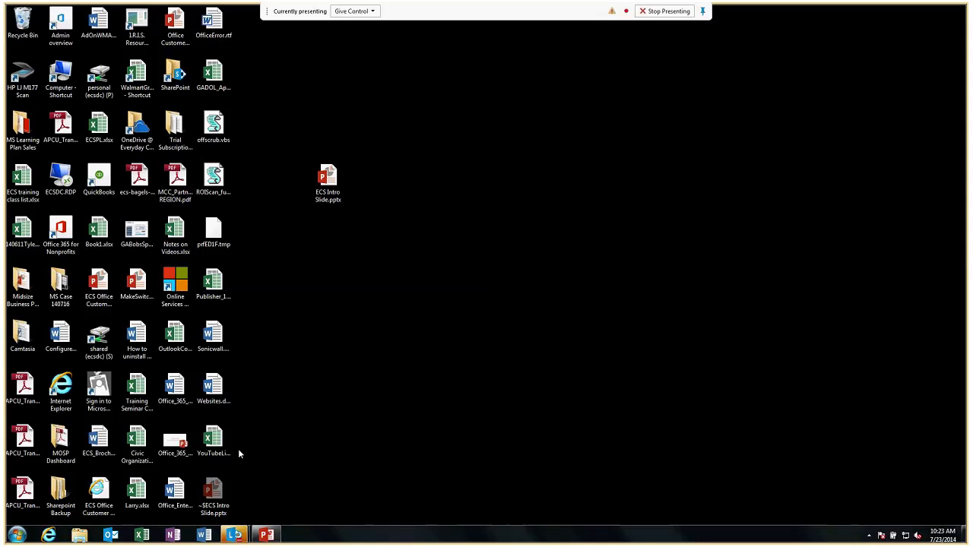
- Reopen SalesExample.xlsx from the Training folder on the shared (S:) drive in a maximized window and dismiss the Document Recovery list
{"action": "left_click", "coordinate": [11, 536]}
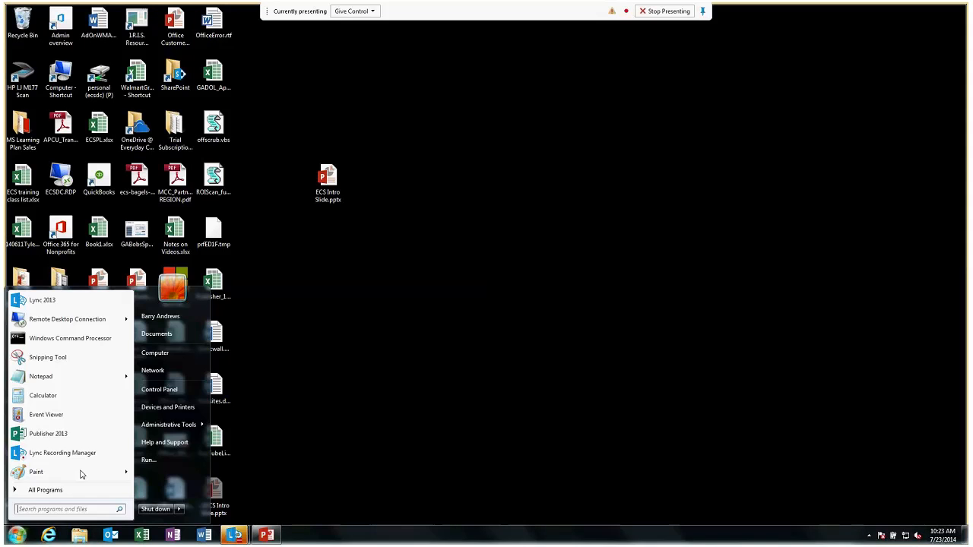
{"action": "left_click", "coordinate": [177, 353]}
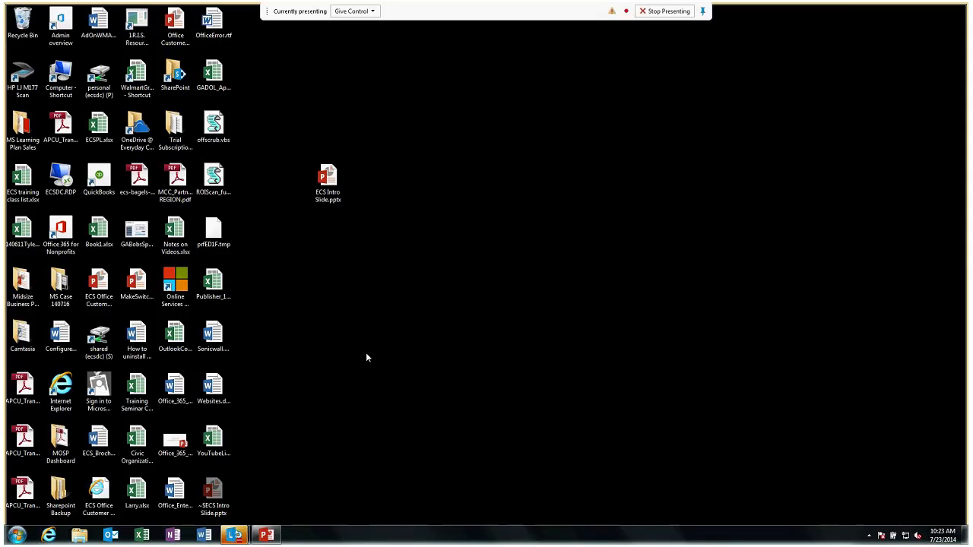
{"action": "double_click", "coordinate": [490, 275]}
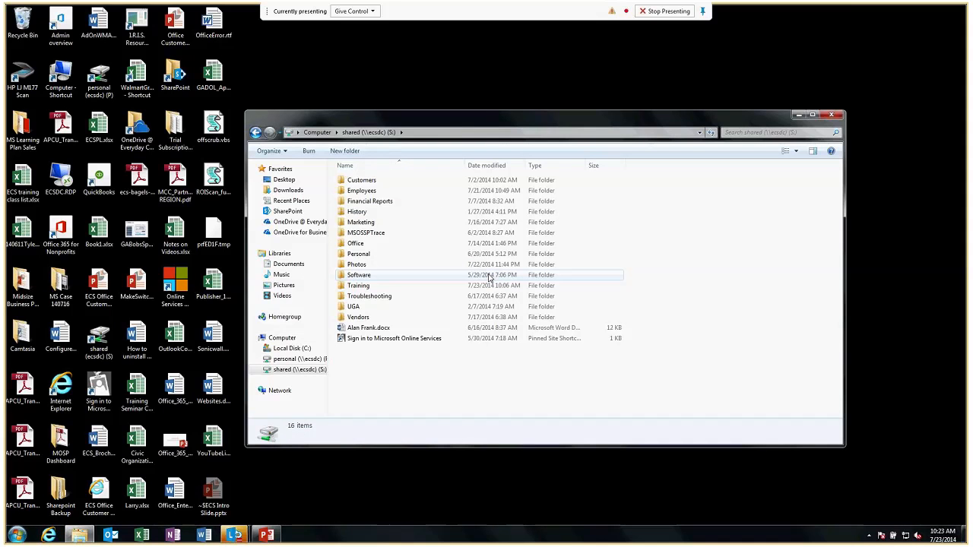
{"action": "double_click", "coordinate": [388, 286]}
{"action": "double_click", "coordinate": [352, 361]}
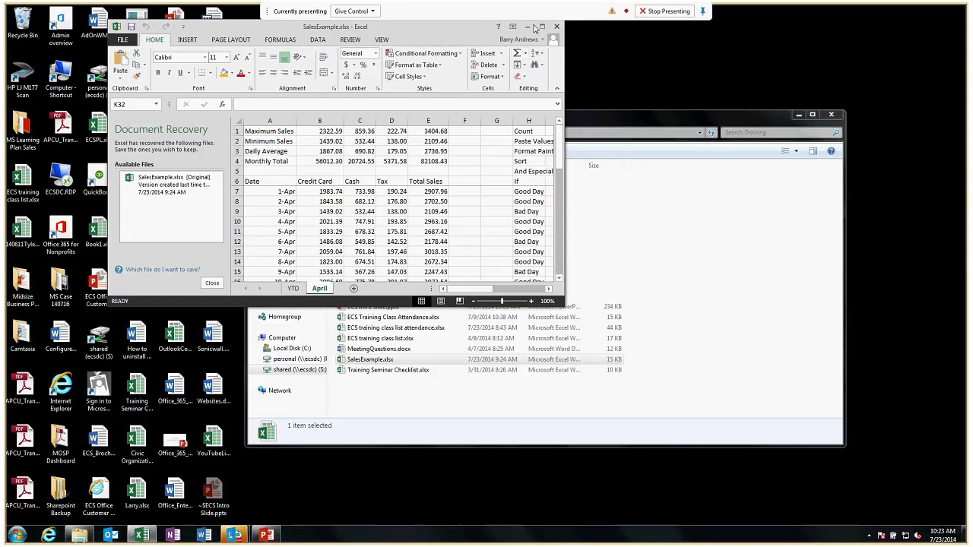
{"action": "left_click", "coordinate": [543, 26]}
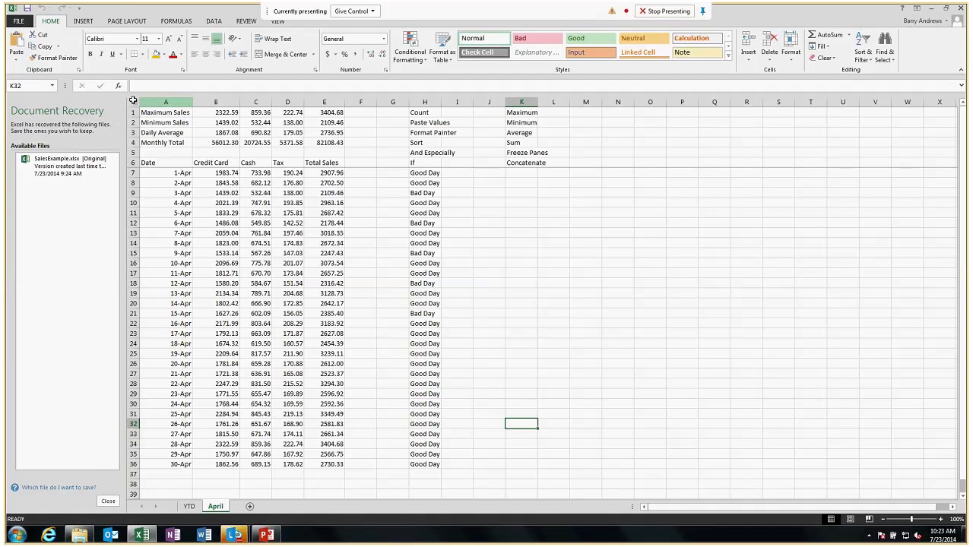
{"action": "left_click", "coordinate": [107, 502]}
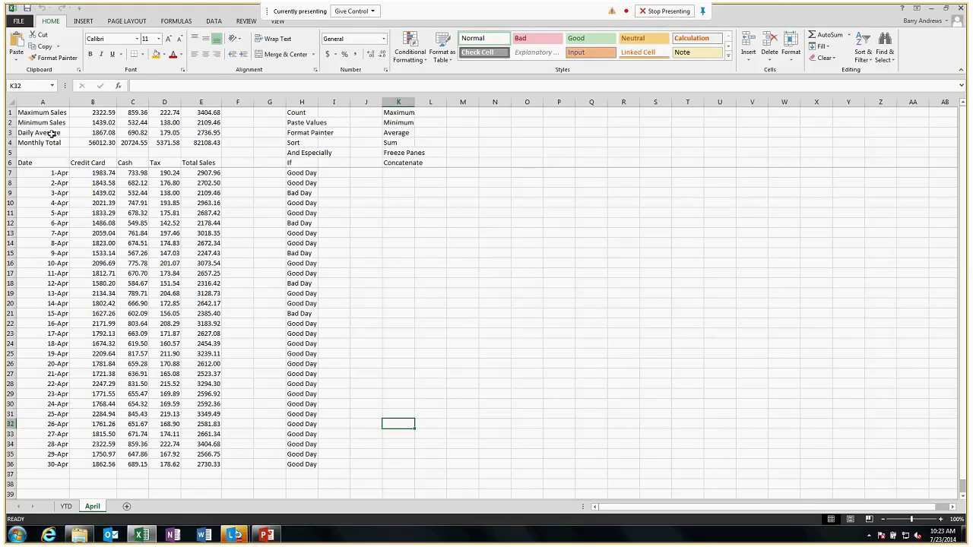
- Clear the Minimum Sales formula from the Credit Card column in cell B2
{"action": "left_click", "coordinate": [92, 132]}
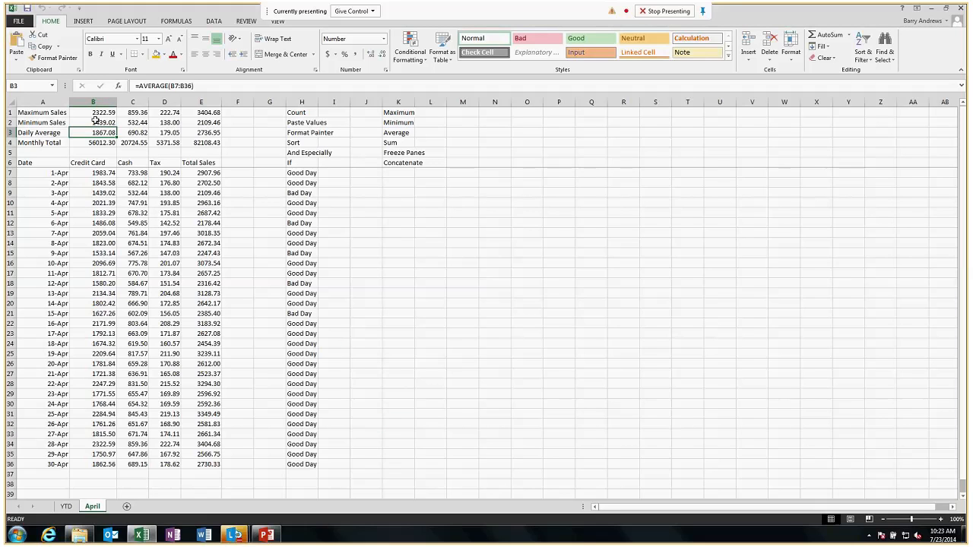
{"action": "left_click", "coordinate": [95, 121]}
{"action": "key", "text": "Delete"}
{"action": "left_click", "coordinate": [406, 364]}
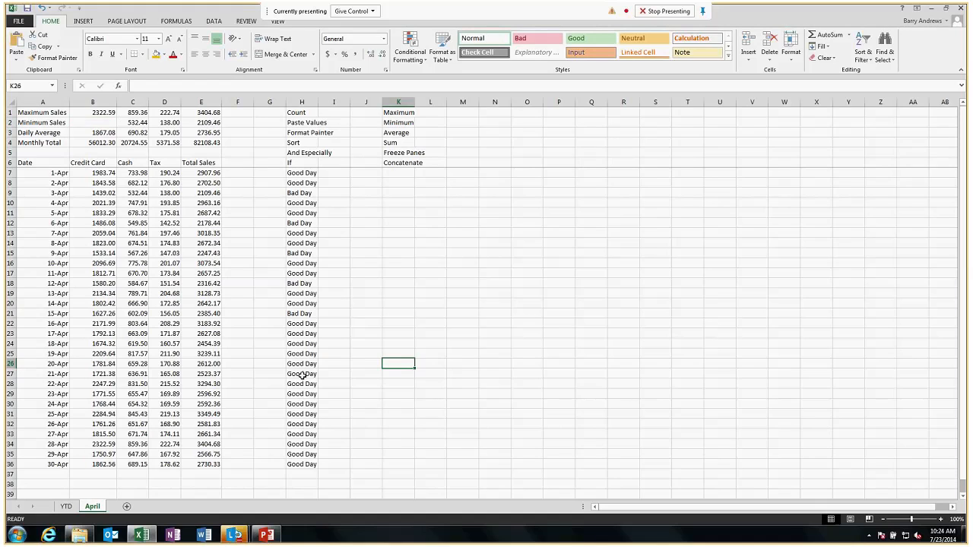
- Insert the MIN function into cell B2, choosing it from the full function list with the category set to All
{"action": "left_click", "coordinate": [92, 122]}
{"action": "left_click", "coordinate": [118, 86]}
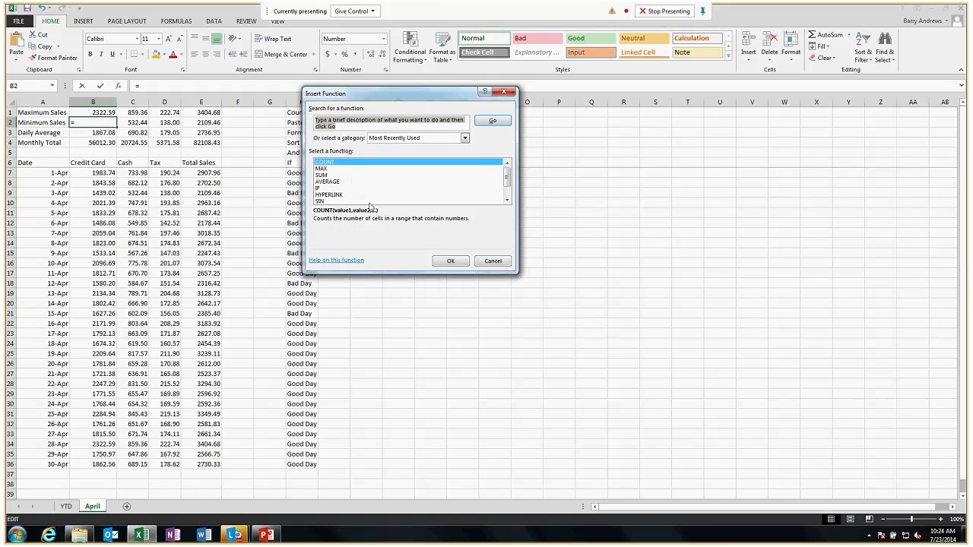
{"action": "left_click", "coordinate": [464, 139]}
{"action": "left_click", "coordinate": [419, 156]}
{"action": "left_click_drag", "start_coordinate": [507, 169], "coordinate": [507, 185]}
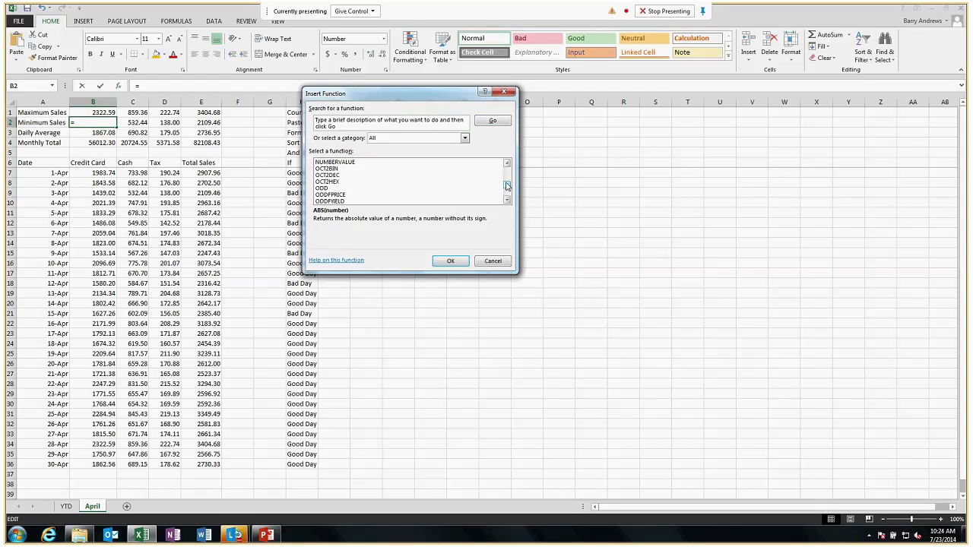
{"action": "left_click", "coordinate": [506, 163]}
{"action": "left_click", "coordinate": [507, 163]}
{"action": "left_click", "coordinate": [507, 164]}
{"action": "scroll", "coordinate": [507, 167], "scroll_direction": "up", "scroll_amount": 4}
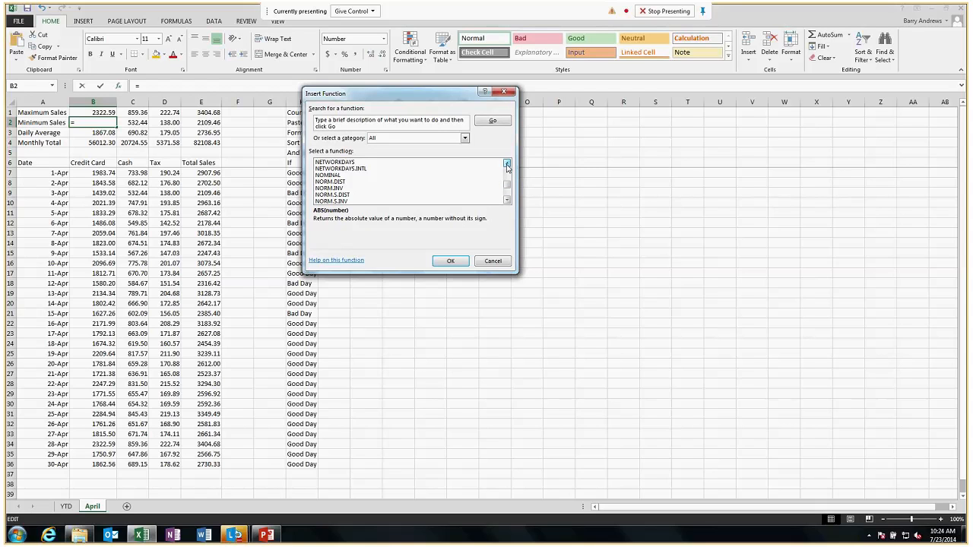
{"action": "scroll", "coordinate": [507, 168], "scroll_direction": "up", "scroll_amount": 4}
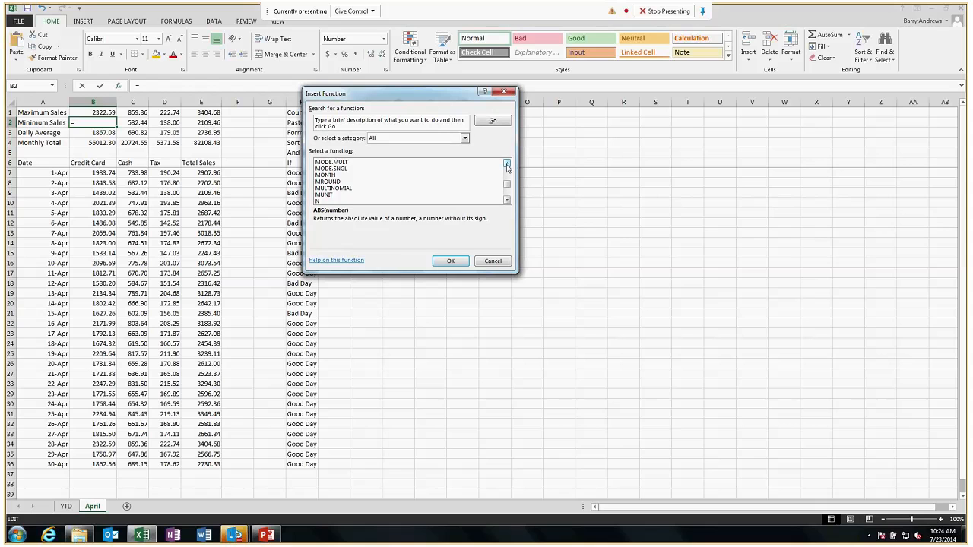
{"action": "scroll", "coordinate": [507, 167], "scroll_direction": "up", "scroll_amount": 1}
{"action": "scroll", "coordinate": [507, 167], "scroll_direction": "up", "scroll_amount": 1}
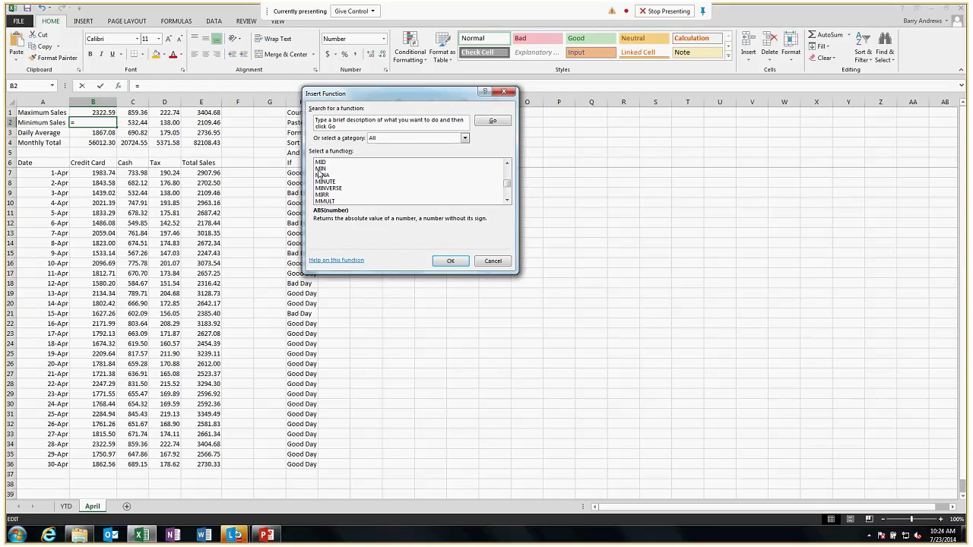
{"action": "left_click", "coordinate": [320, 168]}
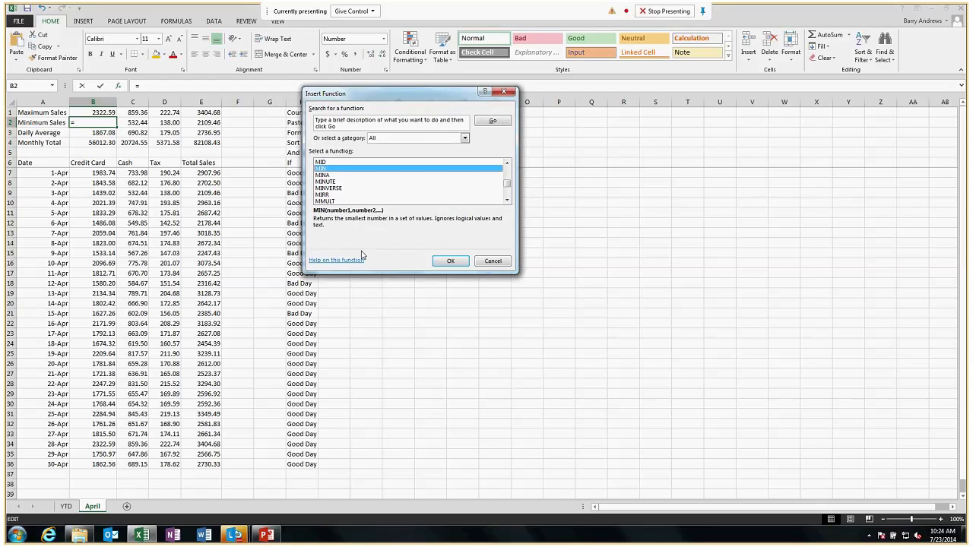
{"action": "left_click", "coordinate": [452, 262]}
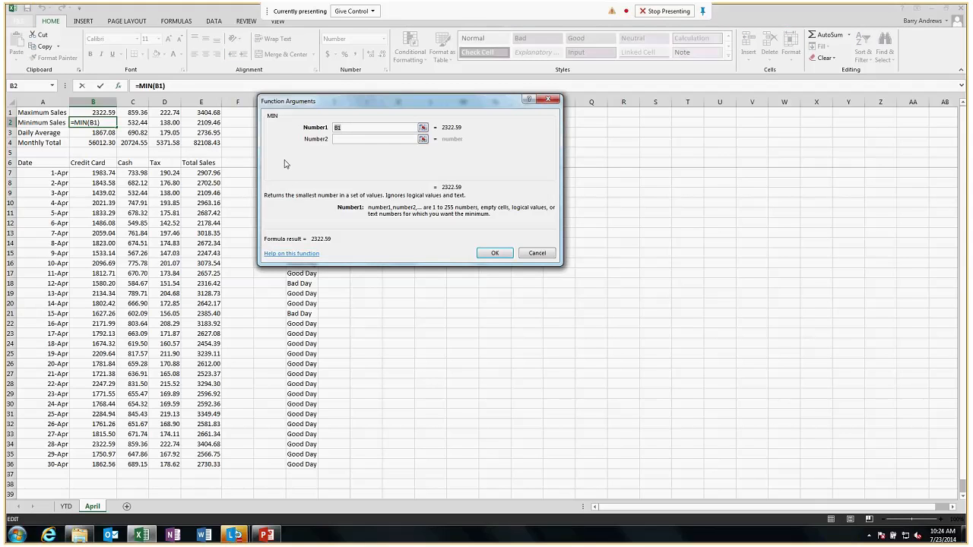
- Set the Number1 argument of the MIN function in B2 to the range B7:B36 and apply it
{"action": "left_click", "coordinate": [422, 128]}
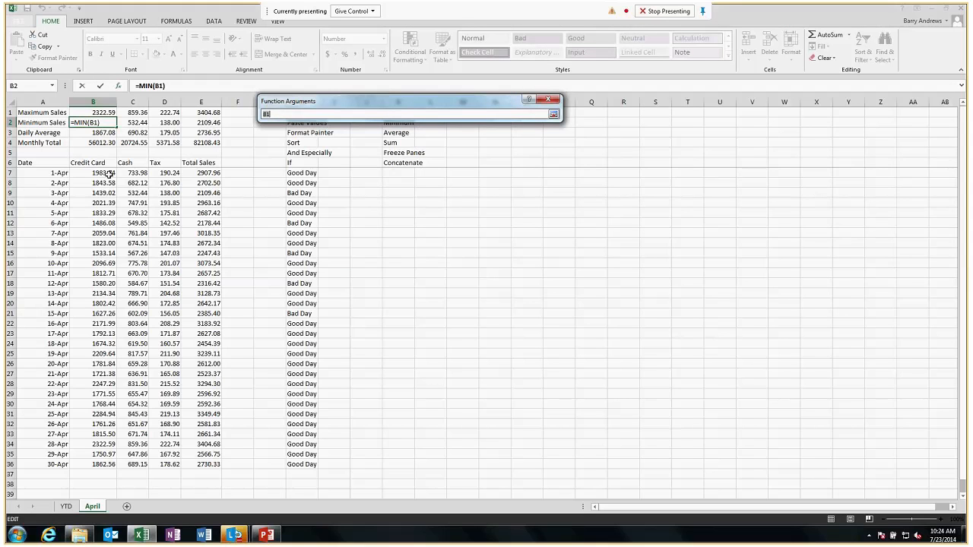
{"action": "left_click_drag", "start_coordinate": [99, 174], "coordinate": [94, 465]}
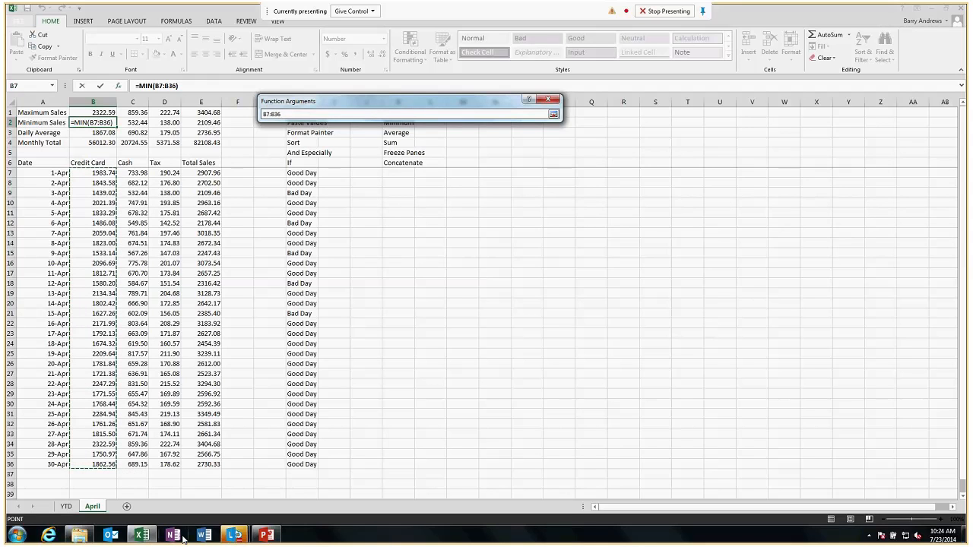
{"action": "key", "text": "Return"}
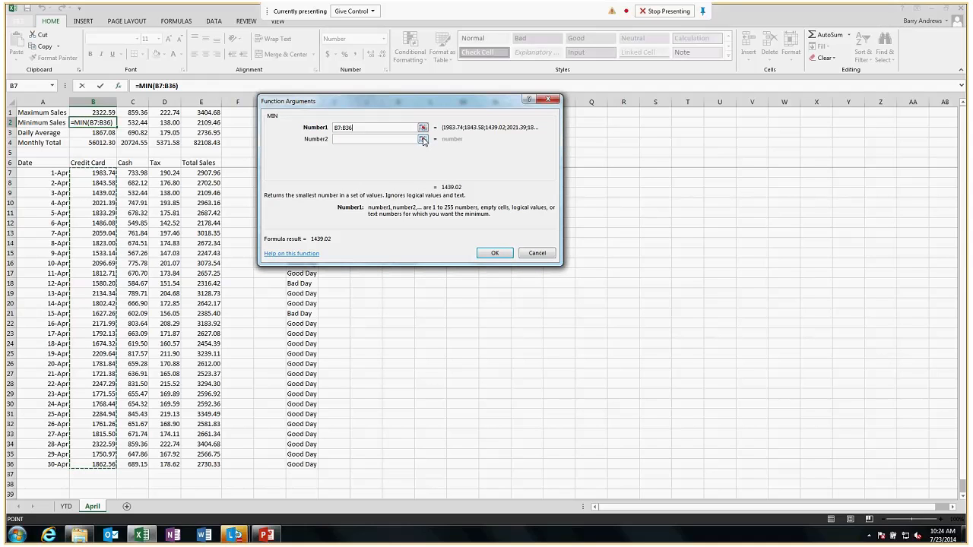
{"action": "left_click", "coordinate": [493, 254]}
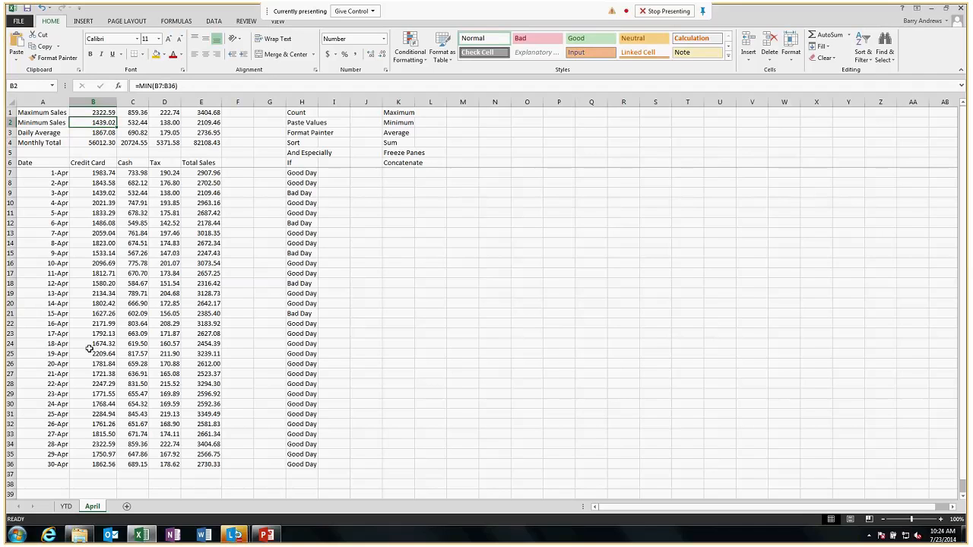
- Inspect the function arguments of the MAX formula in the Maximum Sales cell B1 without changing them
{"action": "left_click", "coordinate": [103, 113]}
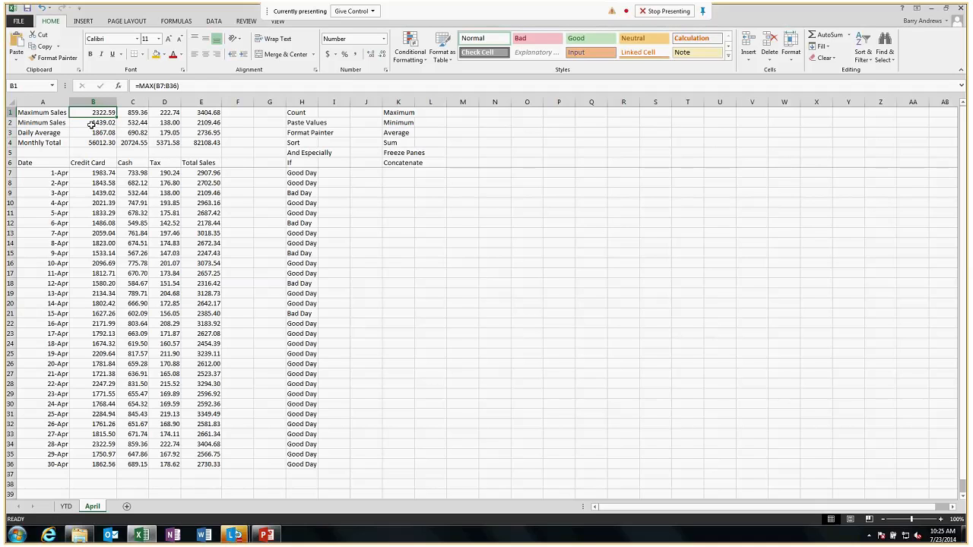
{"action": "left_click", "coordinate": [118, 85]}
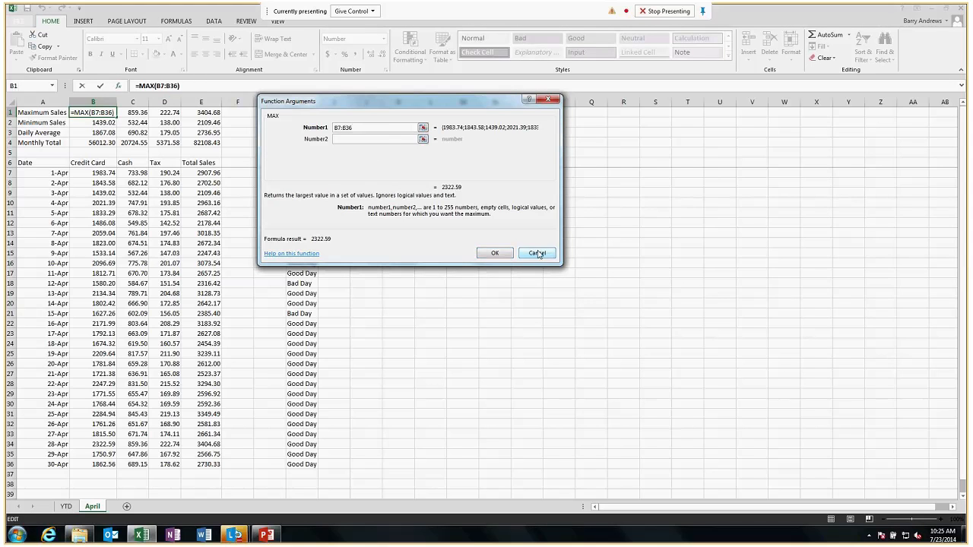
{"action": "left_click", "coordinate": [494, 253]}
{"action": "left_click", "coordinate": [502, 294]}
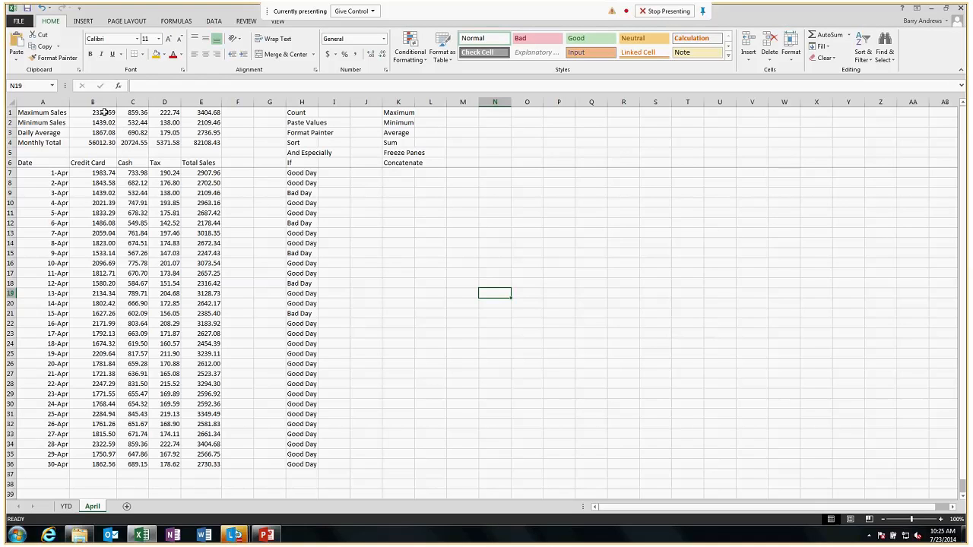
- Enter the label Count in cell A38 below the dates and move to cell B38 beside it
{"action": "left_click", "coordinate": [296, 113]}
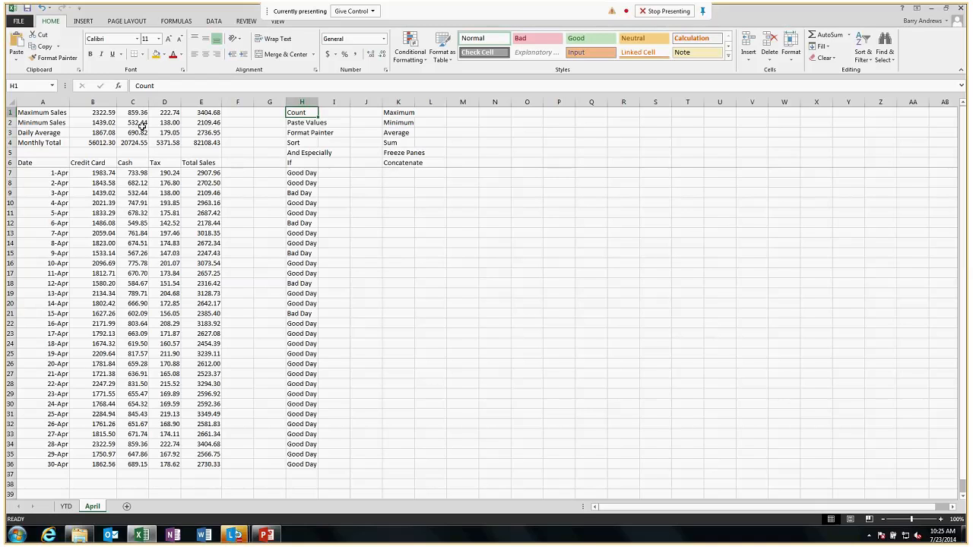
{"action": "left_click", "coordinate": [104, 173]}
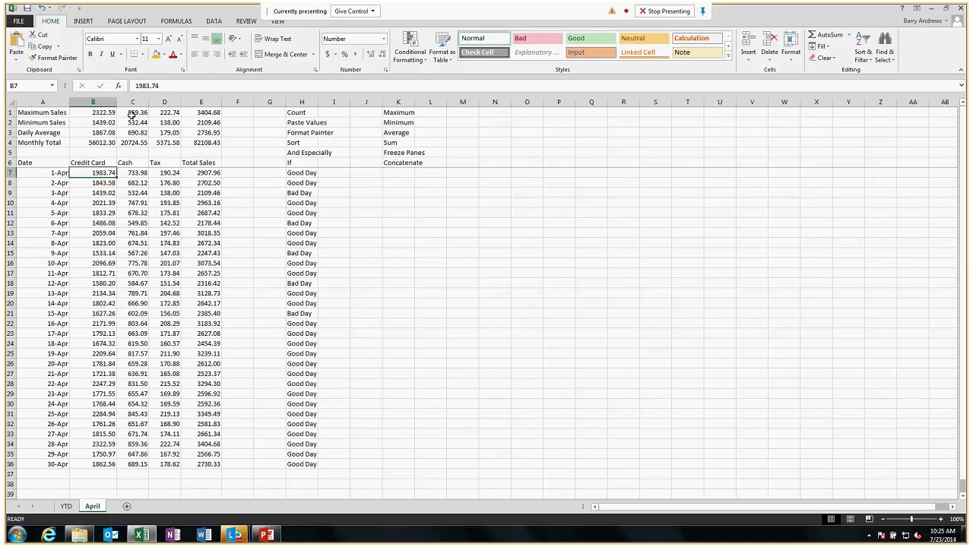
{"action": "left_click", "coordinate": [98, 487]}
{"action": "left_click", "coordinate": [52, 485]}
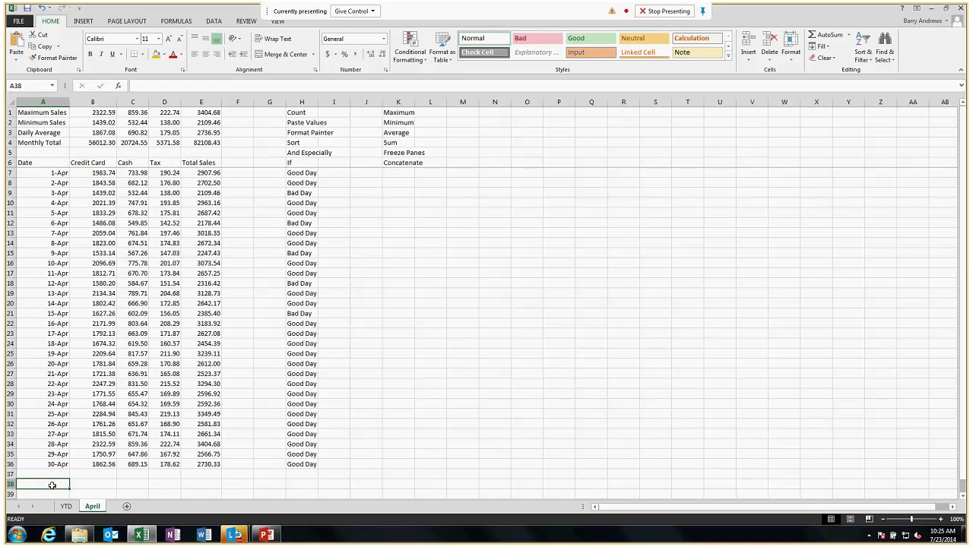
{"action": "type", "text": "Count"}
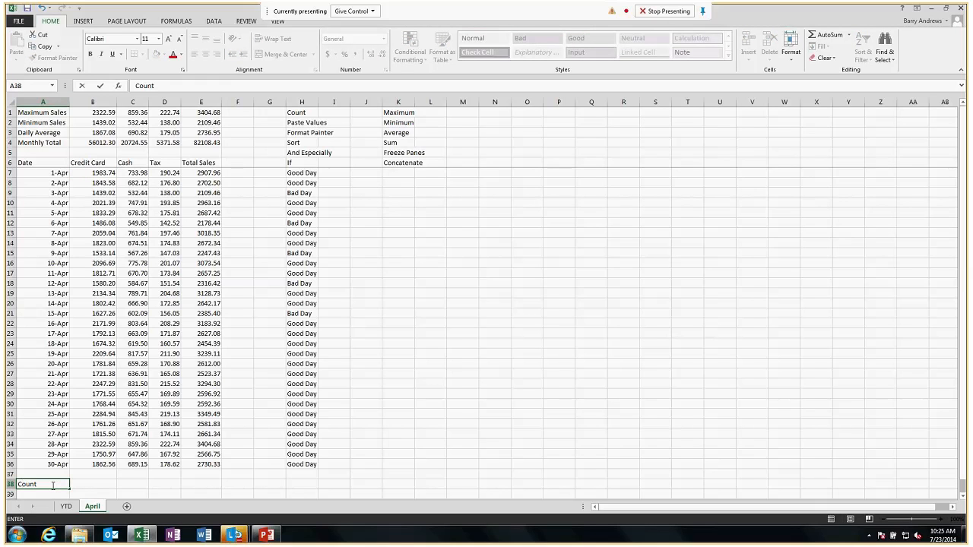
{"action": "key", "text": "Tab"}
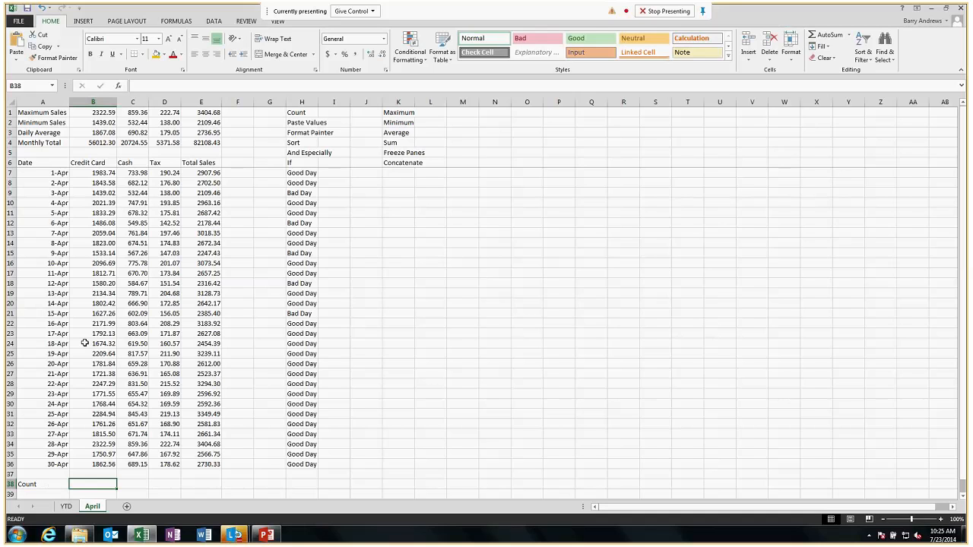
- Insert the COUNT function into cell B38, choosing it from the full function list
{"action": "left_click", "coordinate": [118, 86]}
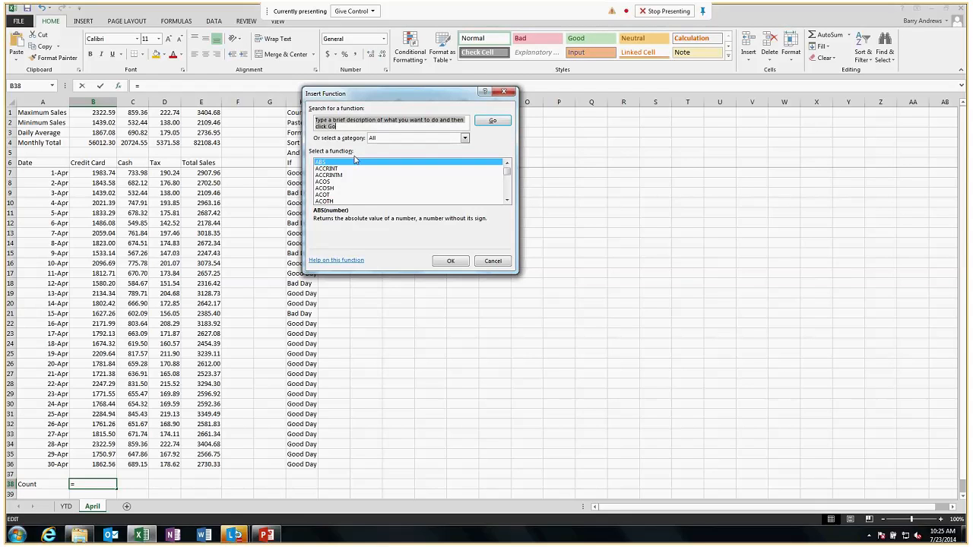
{"action": "left_click", "coordinate": [507, 200]}
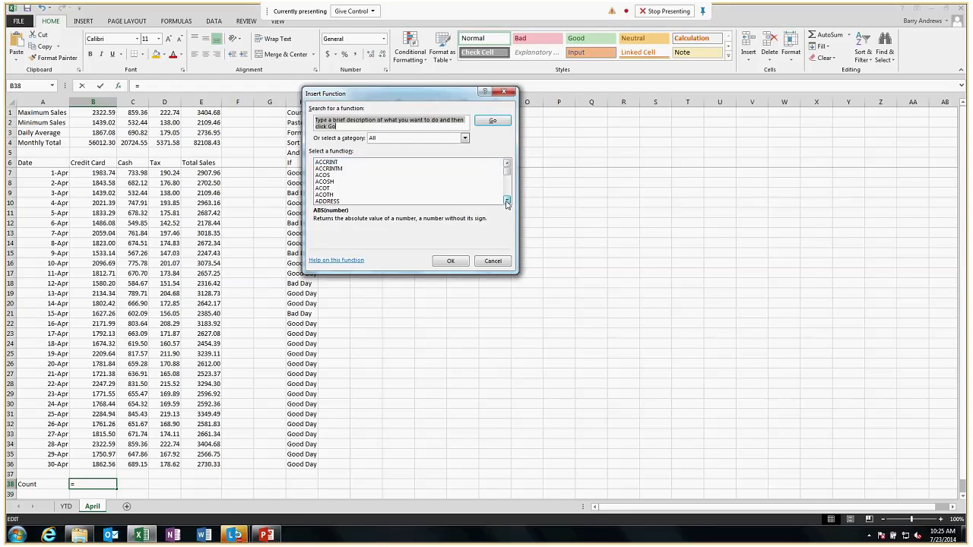
{"action": "left_click_drag", "start_coordinate": [507, 201], "coordinate": [507, 202]}
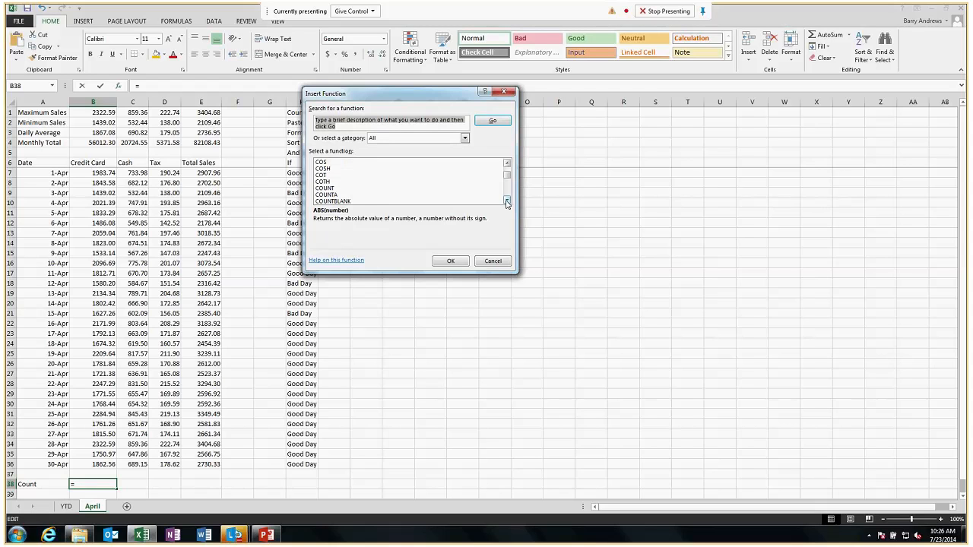
{"action": "left_click", "coordinate": [312, 189]}
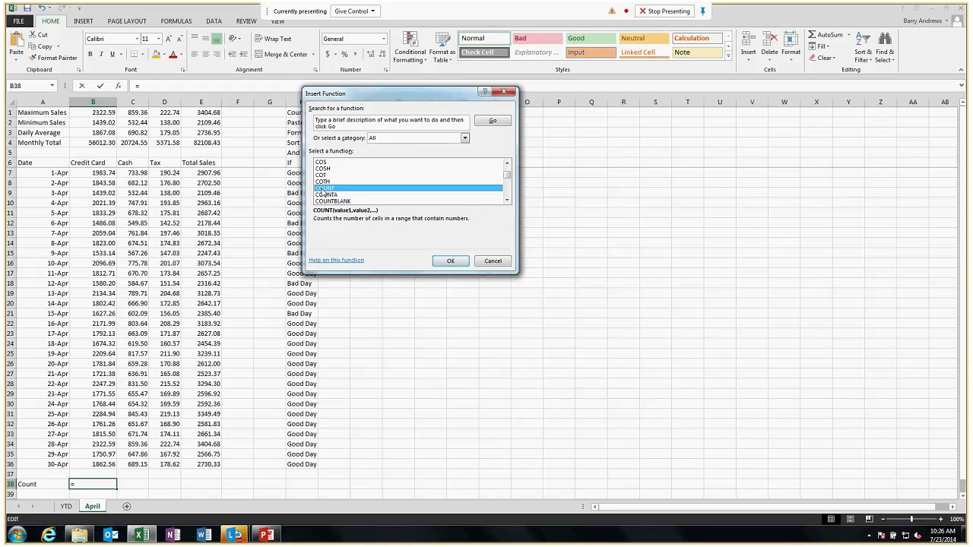
{"action": "left_click", "coordinate": [451, 261]}
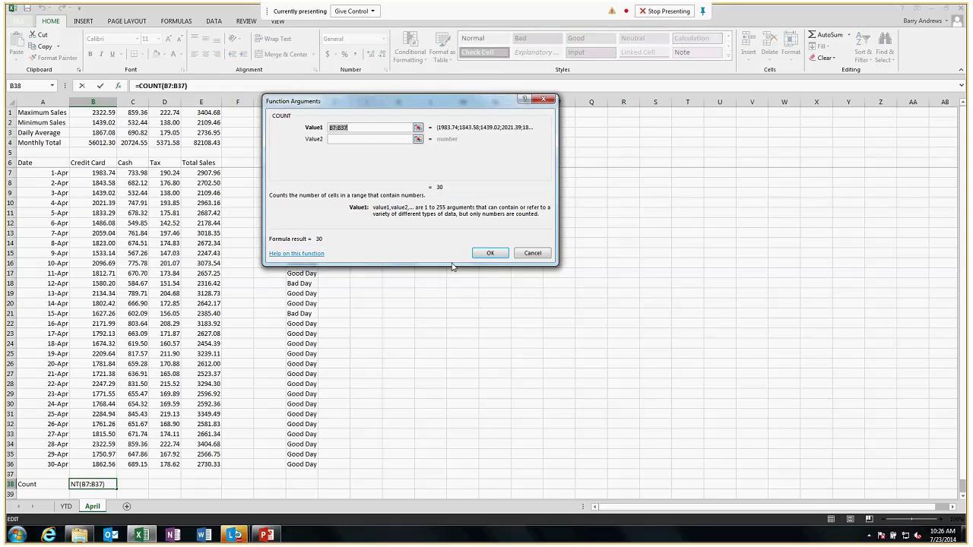
- Set the Value1 argument of the COUNT function in B38 to the range B7:B36 and apply it
{"action": "left_click", "coordinate": [417, 128]}
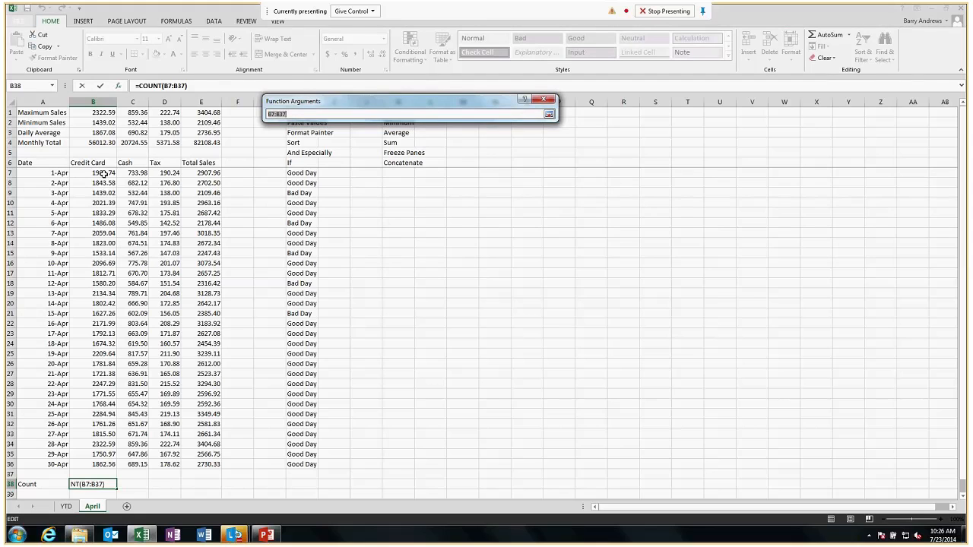
{"action": "left_click_drag", "start_coordinate": [104, 174], "coordinate": [103, 464]}
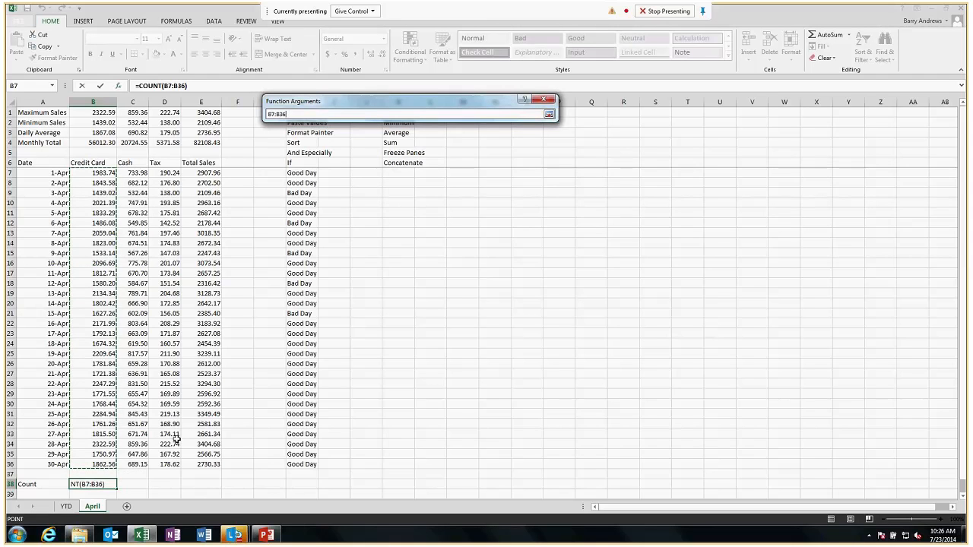
{"action": "key", "text": "Return"}
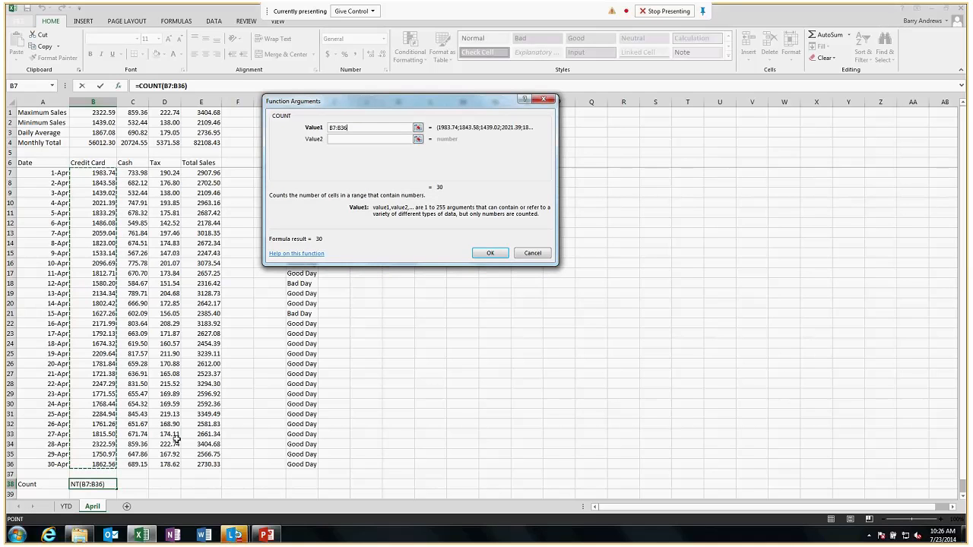
{"action": "left_click", "coordinate": [491, 253]}
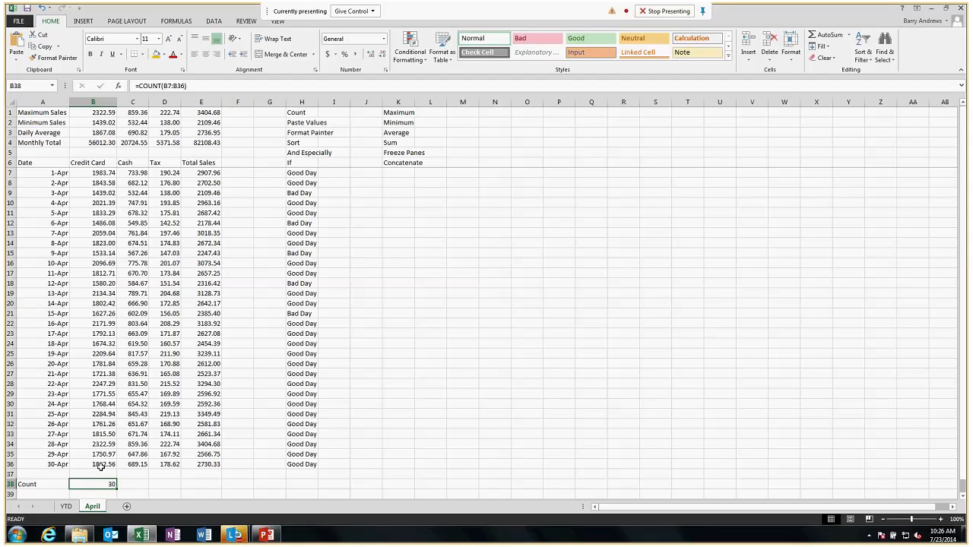
{"action": "key", "text": "Right"}
{"action": "key", "text": "Right"}
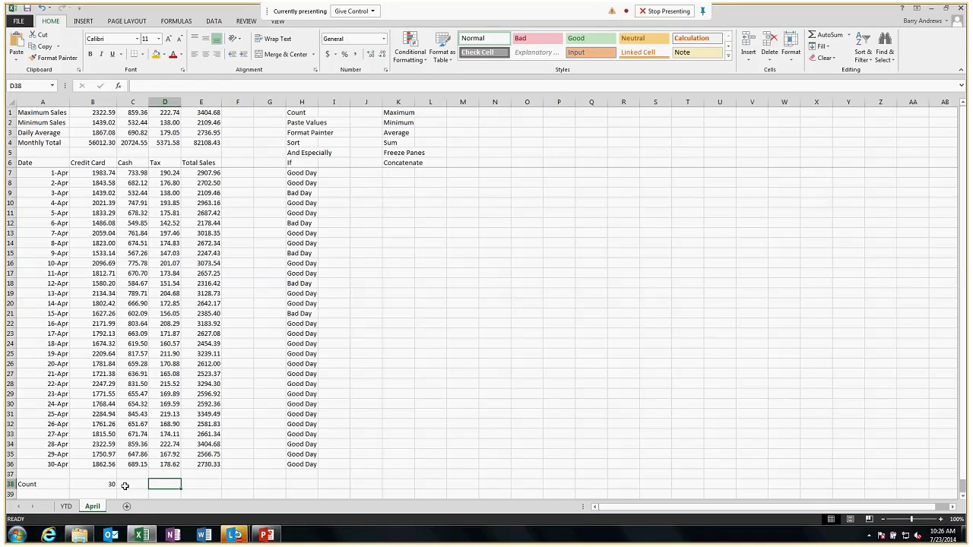
{"action": "key", "text": "Left"}
{"action": "key", "text": "Left"}
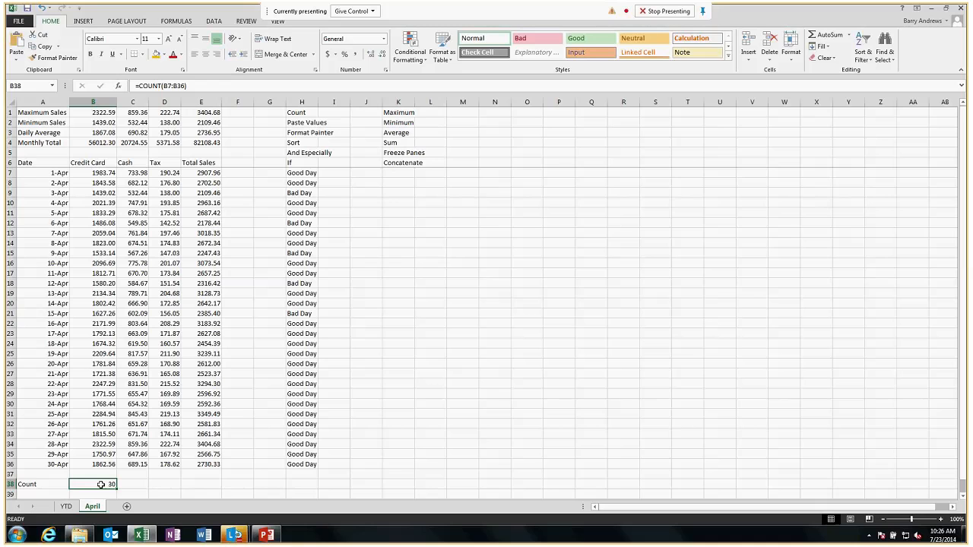
- Copy the 10-Apr Credit Card cell B16 and paste only its value into cell L16
{"action": "left_click", "coordinate": [302, 126]}
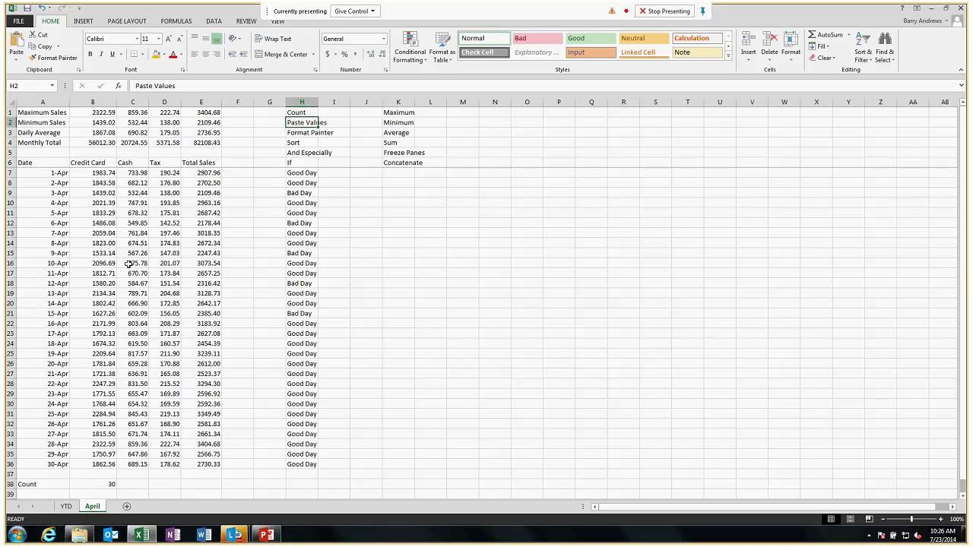
{"action": "left_click", "coordinate": [103, 263]}
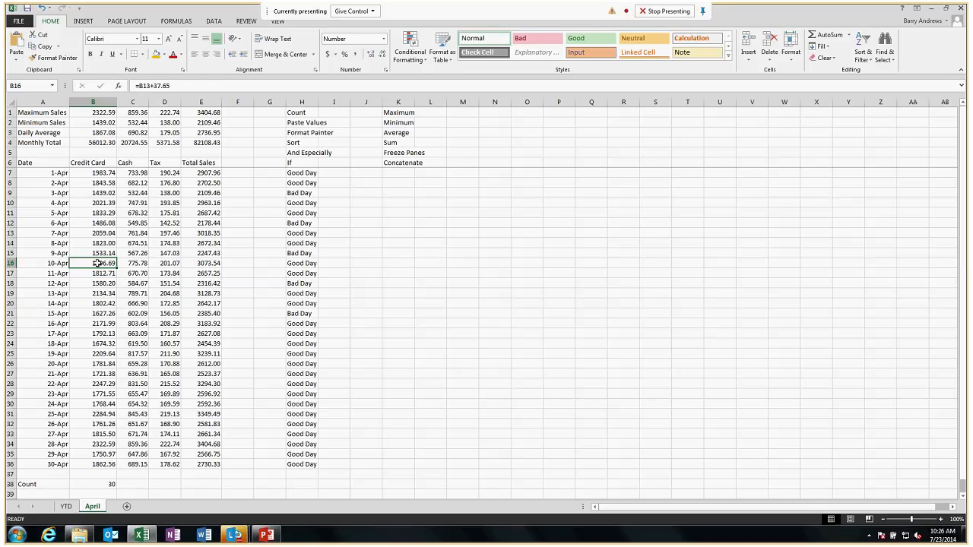
{"action": "left_click", "coordinate": [427, 263]}
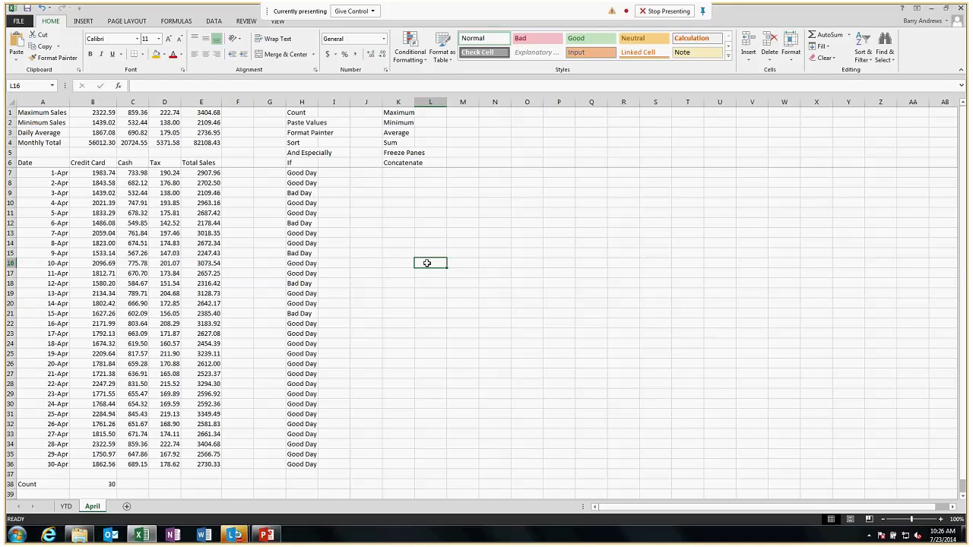
{"action": "left_click", "coordinate": [102, 265]}
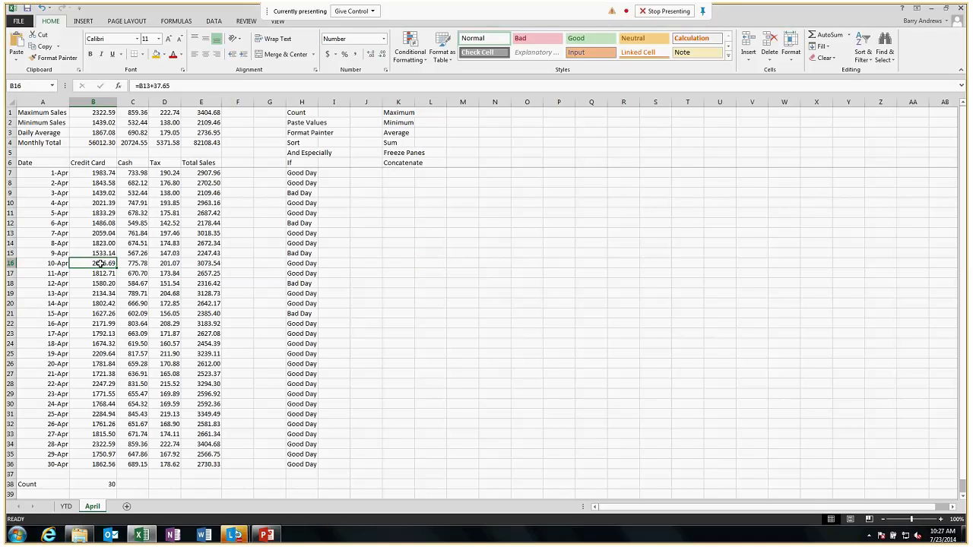
{"action": "right_click", "coordinate": [101, 263]}
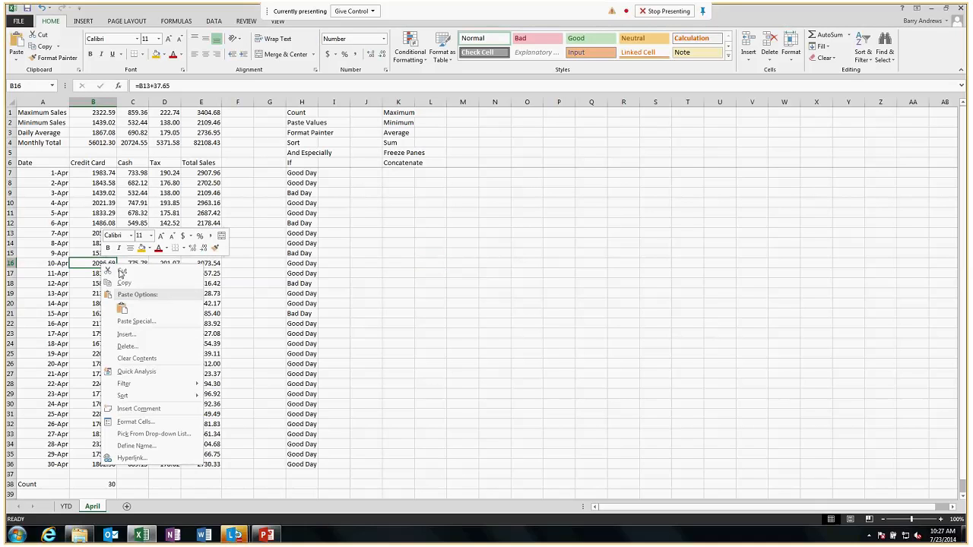
{"action": "left_click", "coordinate": [124, 282]}
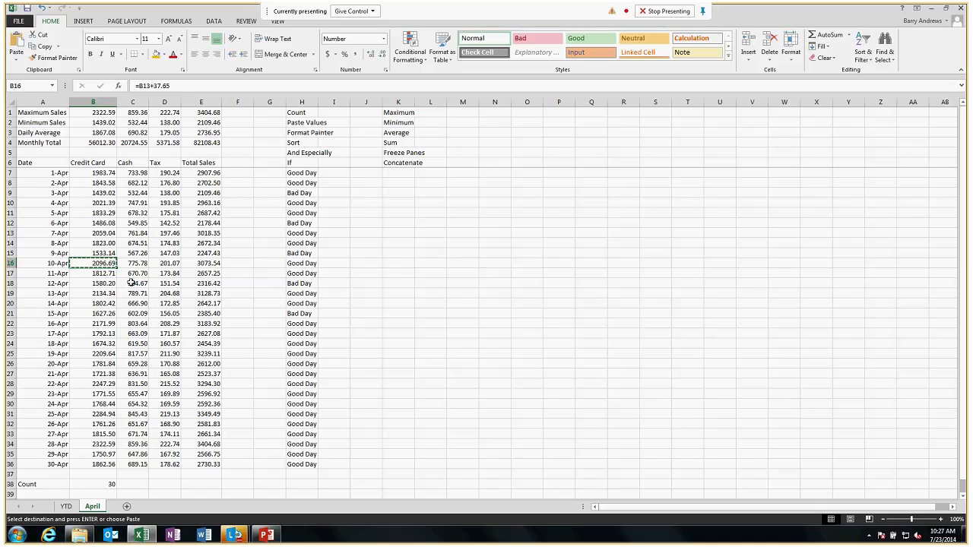
{"action": "left_click", "coordinate": [434, 262]}
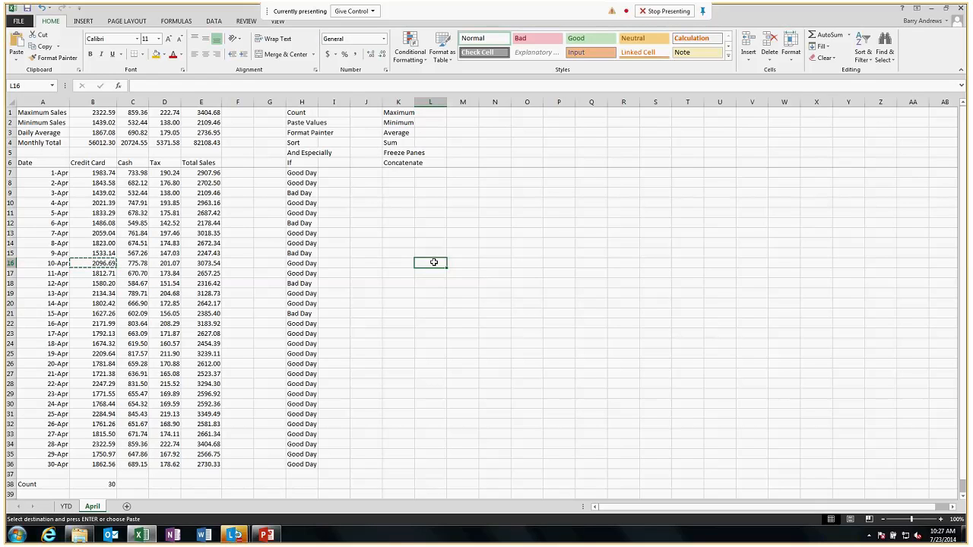
{"action": "right_click", "coordinate": [433, 262]}
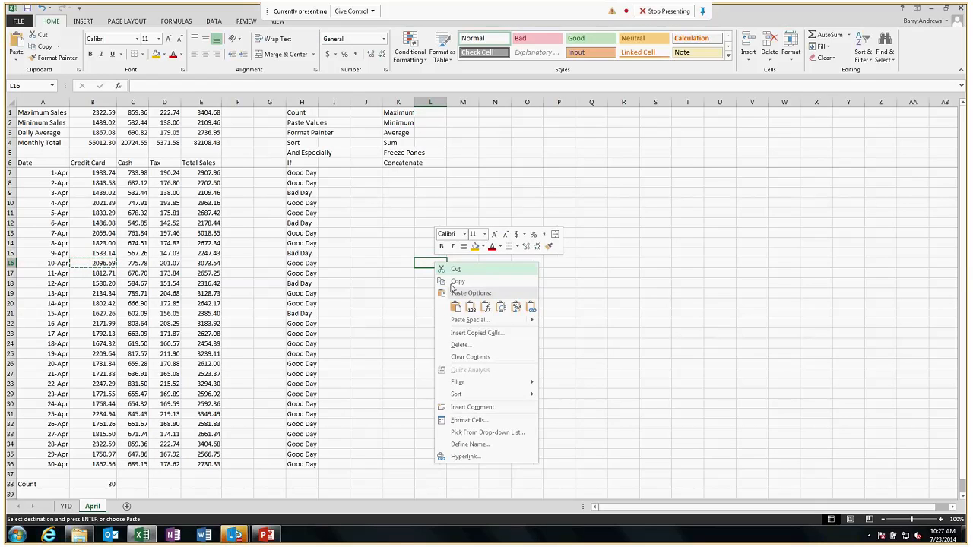
{"action": "left_click", "coordinate": [455, 307]}
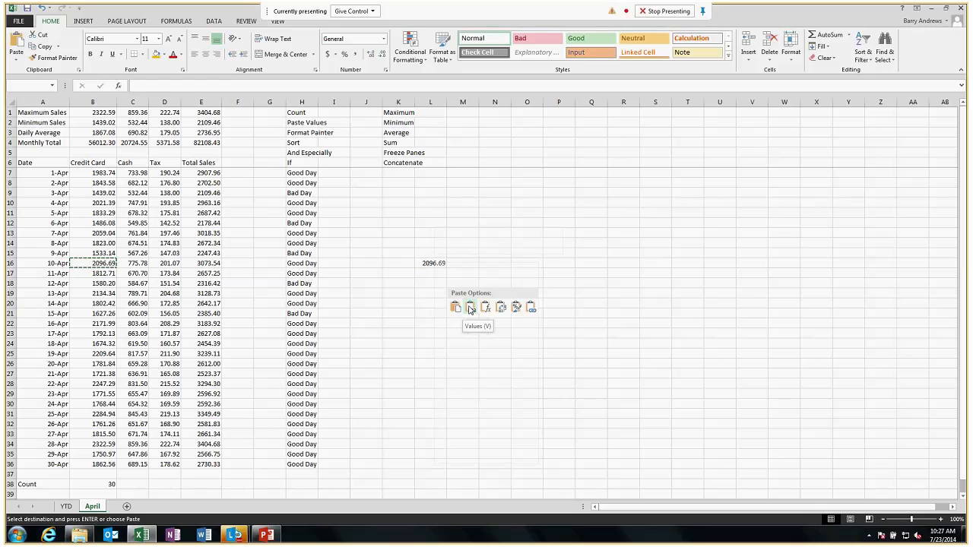
{"action": "left_click", "coordinate": [470, 308]}
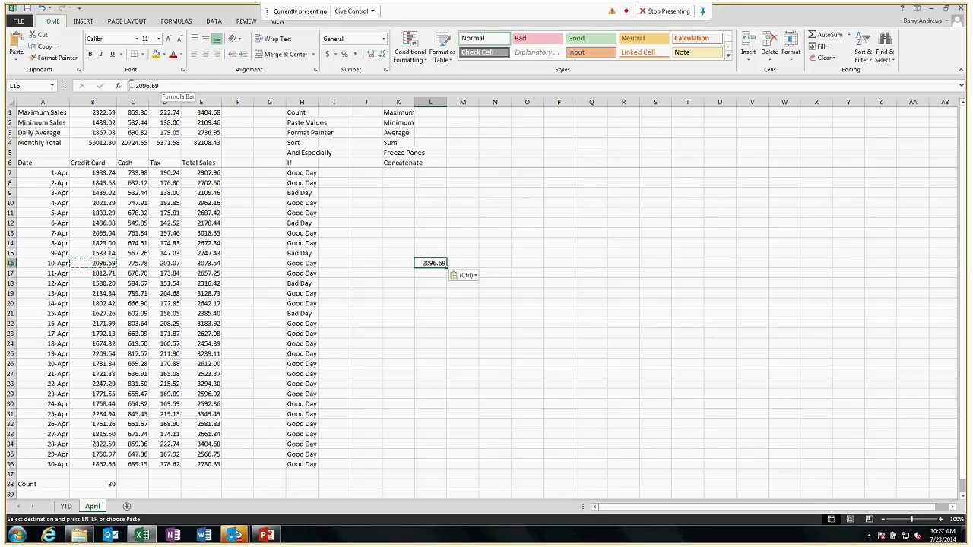
- Examine the formula behind the copied cell B16 for comparison with the plain value pasted in L16
{"action": "key", "text": "Down"}
{"action": "key", "text": "Down"}
{"action": "key", "text": "Down"}
{"action": "key", "text": "Down"}
{"action": "key", "text": "Down"}
{"action": "key", "text": "Left"}
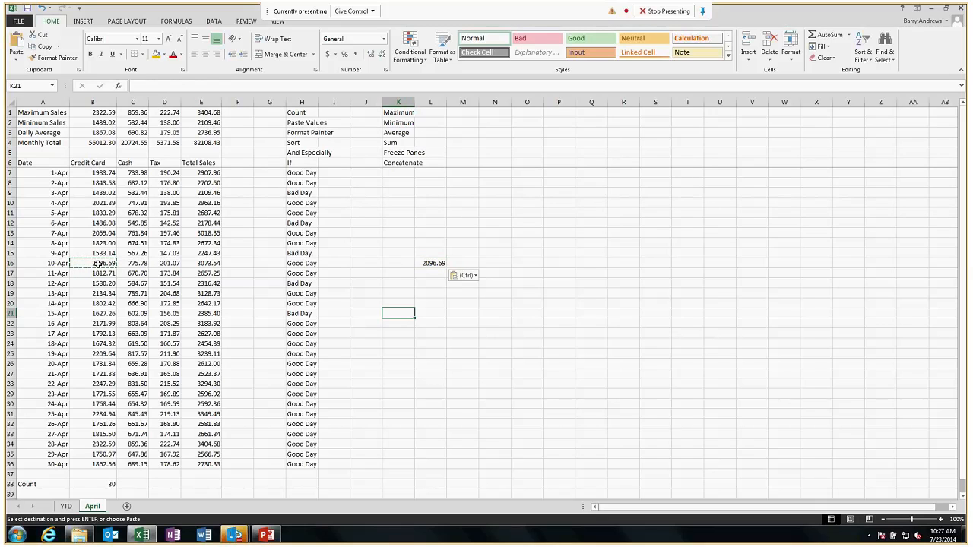
{"action": "left_click", "coordinate": [98, 264]}
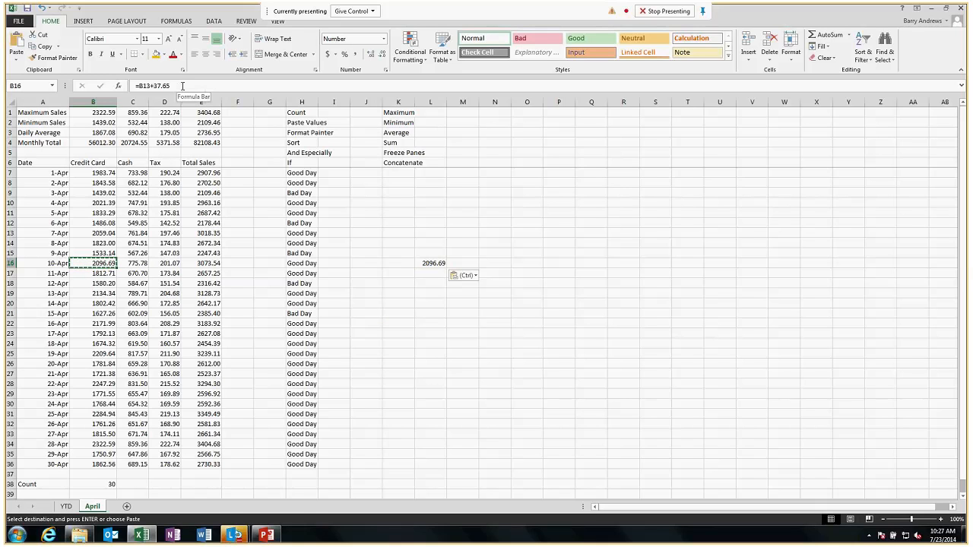
{"action": "left_click", "coordinate": [387, 327]}
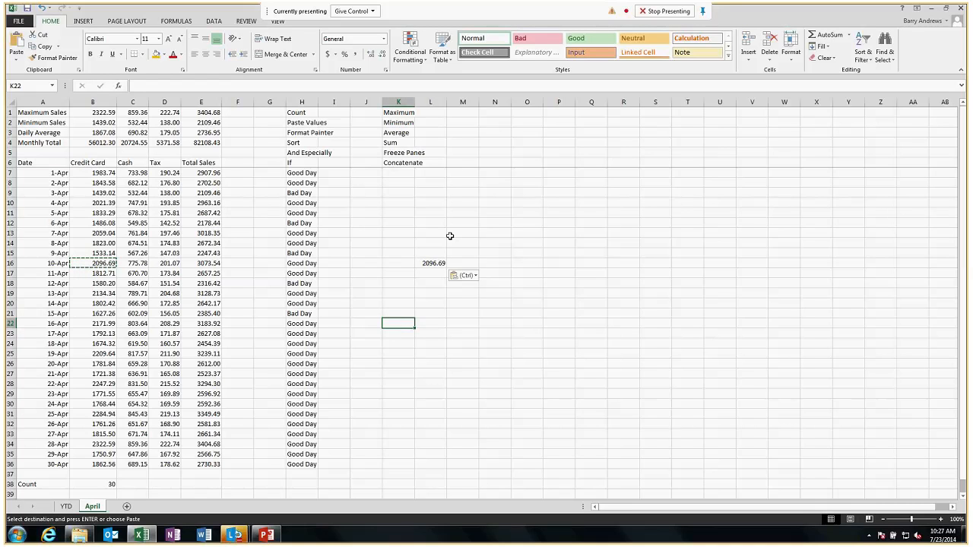
- Undo the pasted value in cell L16
{"action": "left_click_drag", "start_coordinate": [450, 236], "coordinate": [430, 273]}
{"action": "key", "text": "ctrl+z"}
{"action": "left_click", "coordinate": [468, 378]}
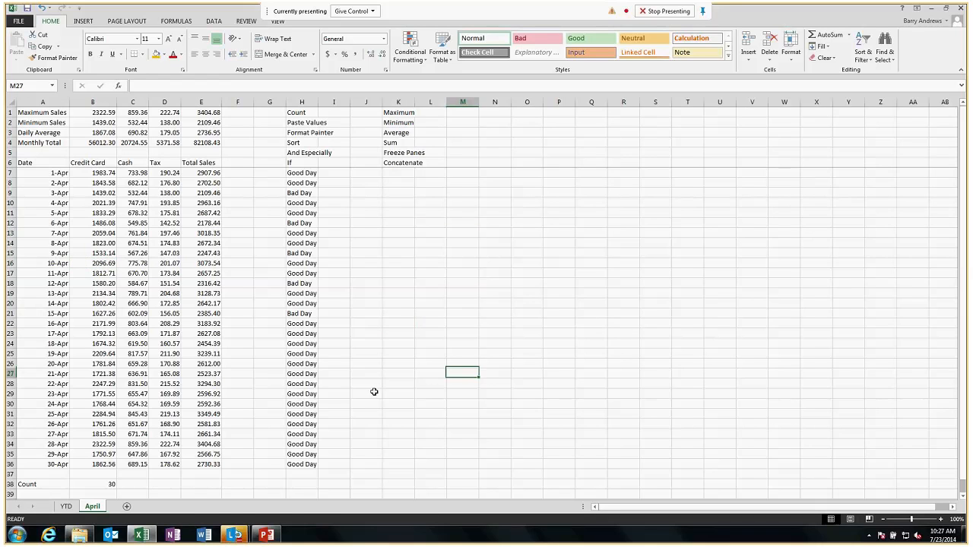
- Sort the daily rows A7:E36 by Total Sales from largest to smallest, starting the selection from E7
{"action": "left_click", "coordinate": [293, 145]}
{"action": "left_click_drag", "start_coordinate": [45, 173], "coordinate": [240, 343]}
{"action": "left_click_drag", "start_coordinate": [225, 392], "coordinate": [216, 460]}
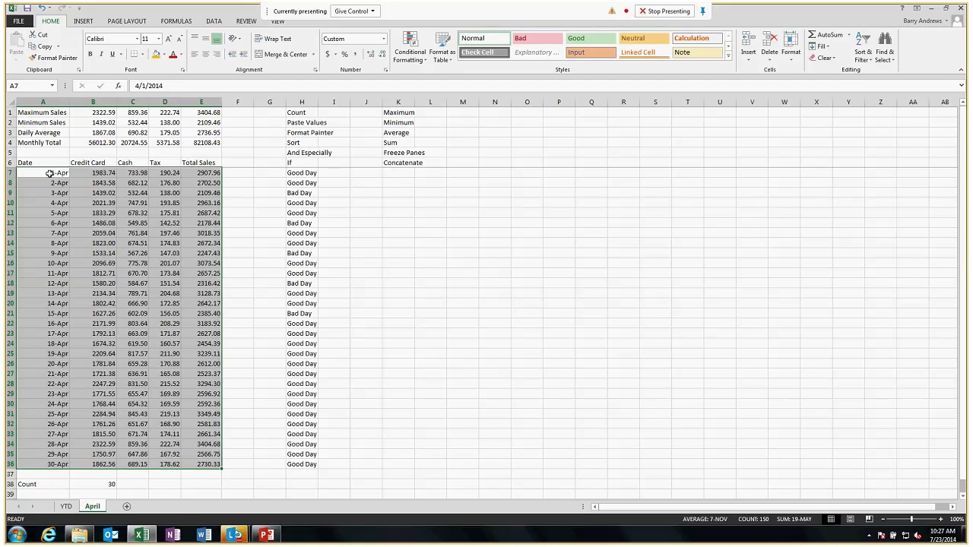
{"action": "mouse_move", "coordinate": [212, 466]}
{"action": "left_click_drag", "start_coordinate": [206, 173], "coordinate": [31, 463]}
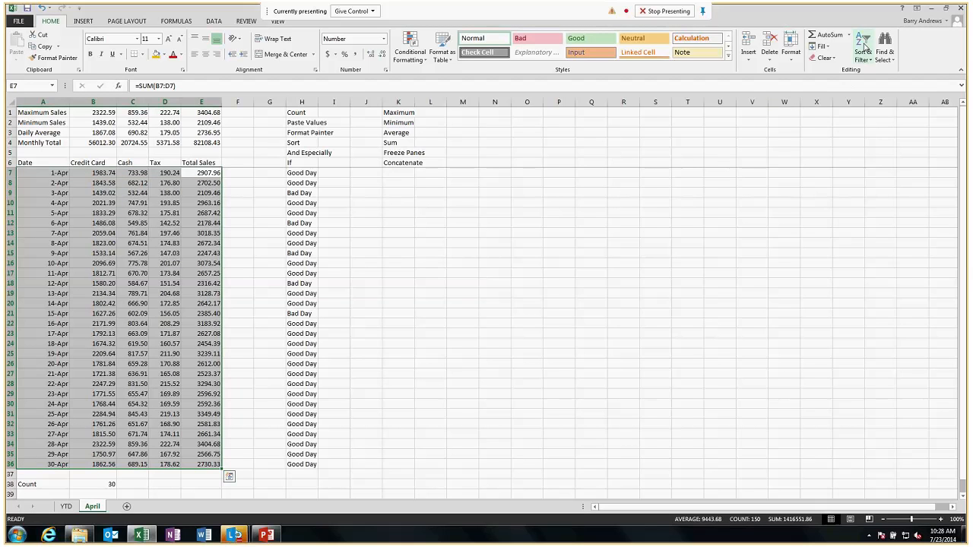
{"action": "left_click", "coordinate": [864, 48]}
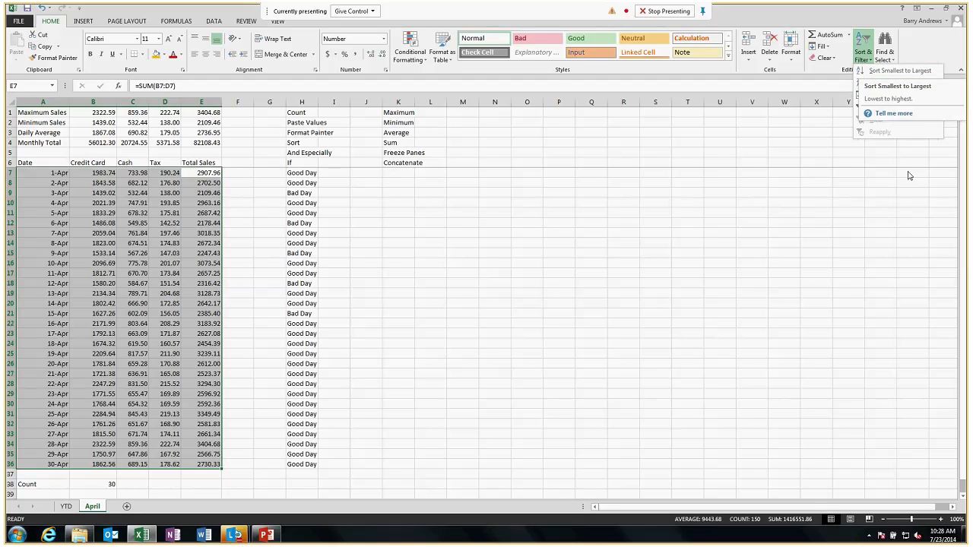
{"action": "key", "text": "Escape"}
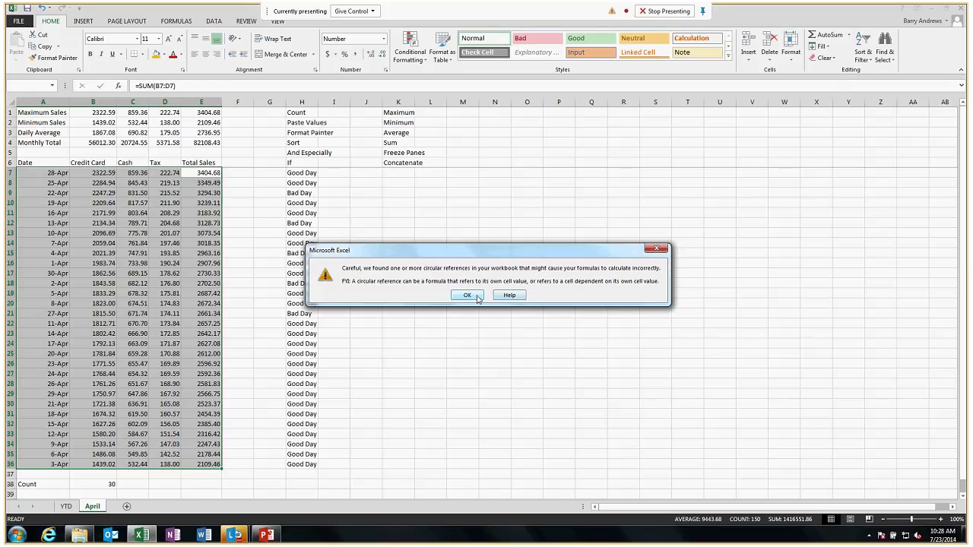
{"action": "left_click", "coordinate": [467, 296]}
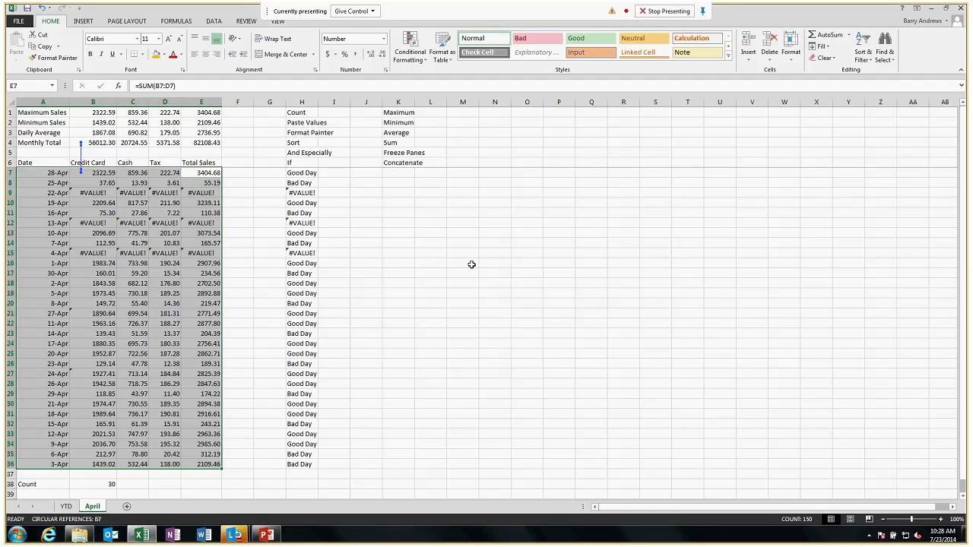
- Undo the sort of the daily sales rows
{"action": "left_click", "coordinate": [42, 7]}
{"action": "left_click", "coordinate": [517, 272]}
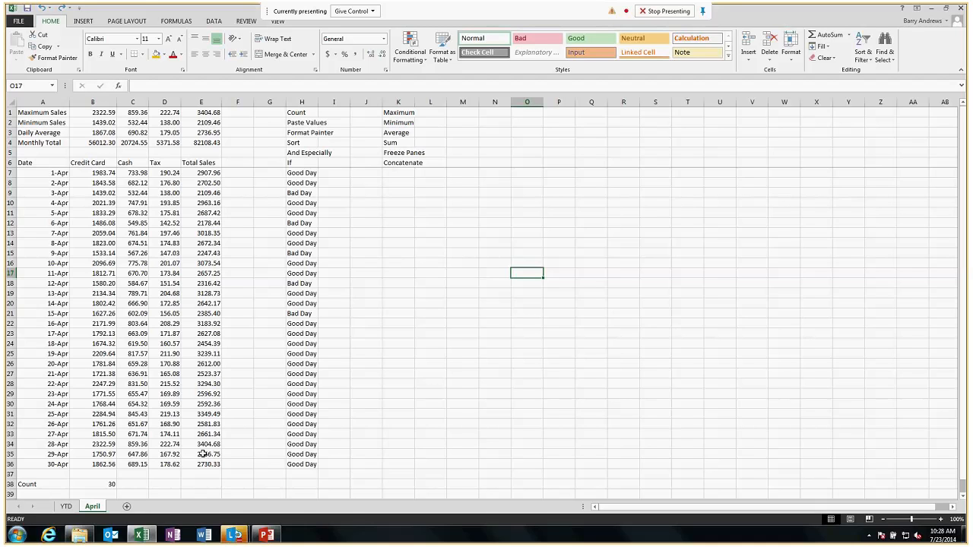
{"action": "left_click", "coordinate": [497, 403]}
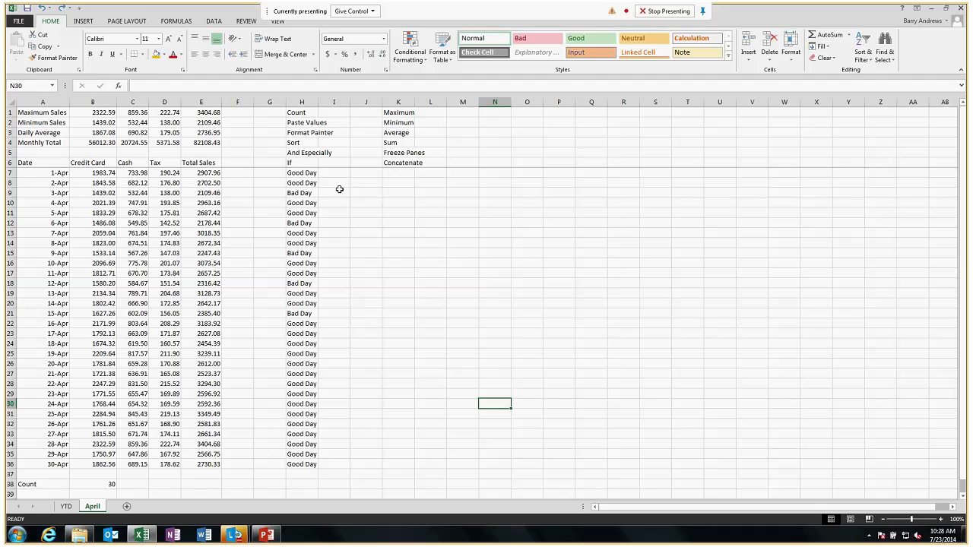
- Inspect the IF formula in cell H7 that rates the day's total sales
{"action": "left_click", "coordinate": [300, 162]}
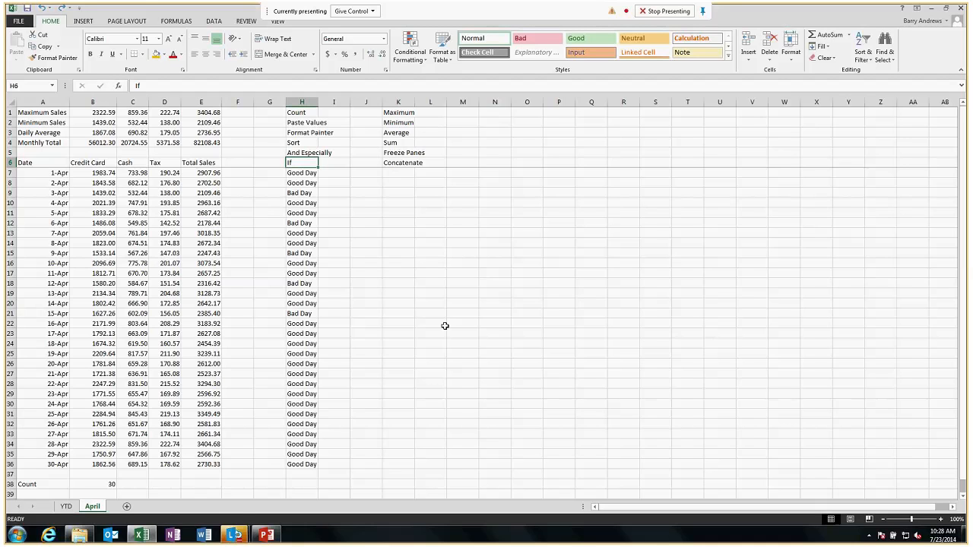
{"action": "left_click", "coordinate": [302, 174]}
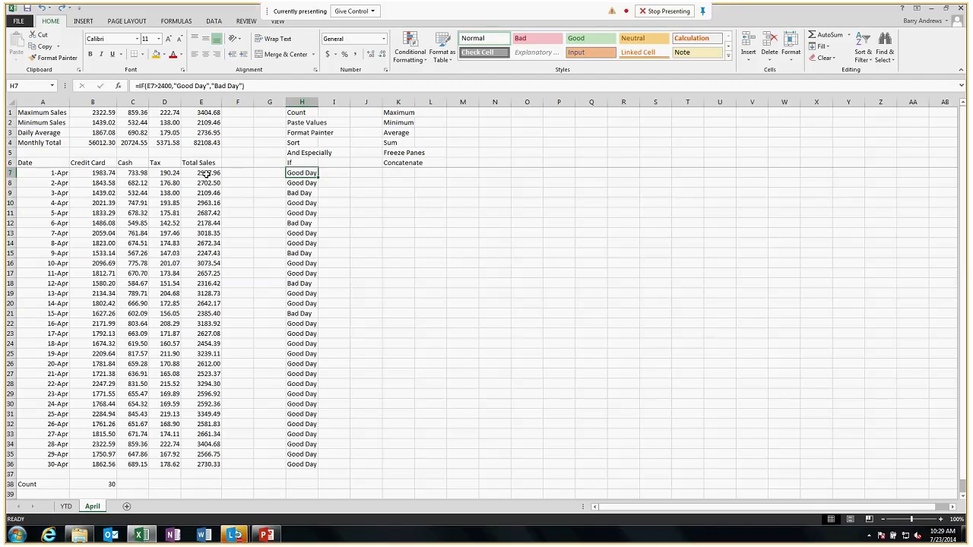
{"action": "left_click", "coordinate": [399, 204]}
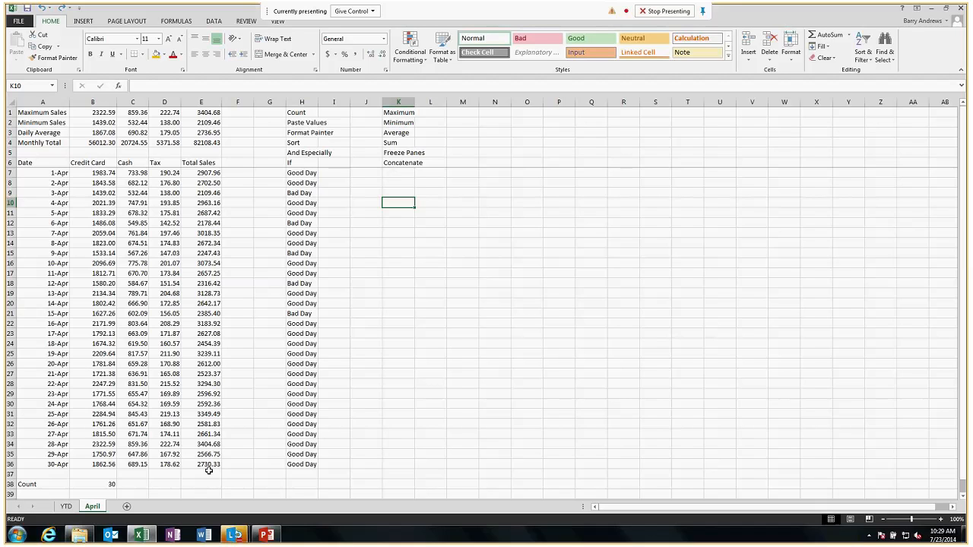
- Check the IF formula in H9, and start an IF function in cell J7 by searching the functions for "if"
{"action": "left_click", "coordinate": [302, 193]}
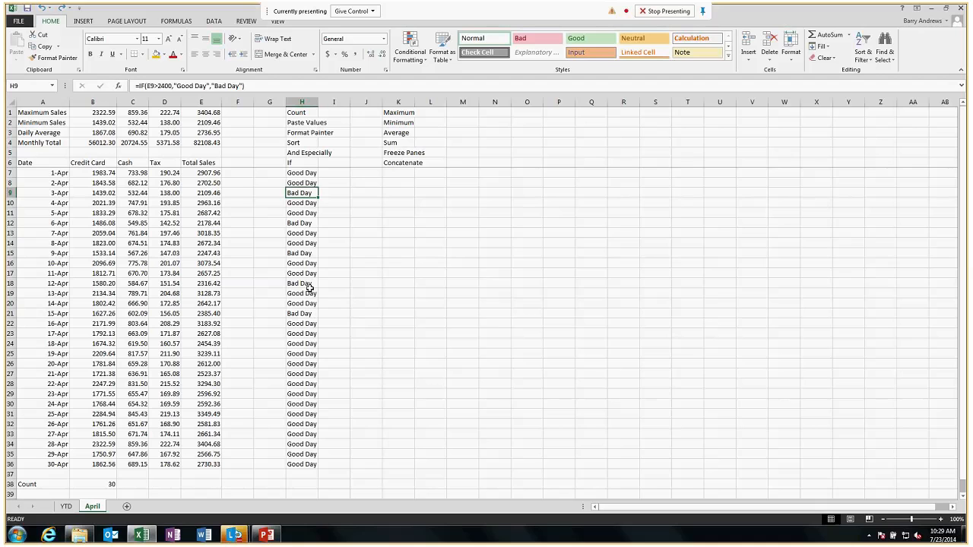
{"action": "left_click", "coordinate": [371, 173]}
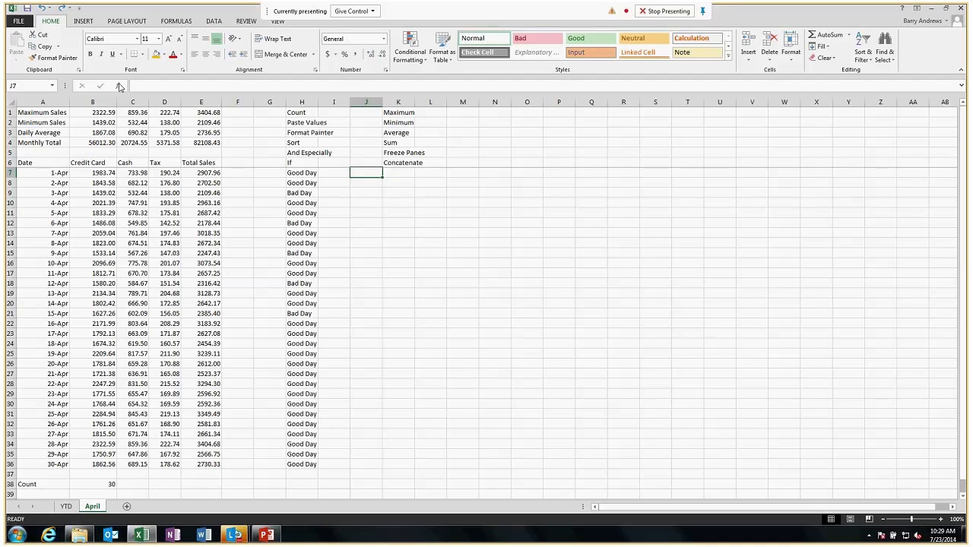
{"action": "left_click", "coordinate": [119, 86]}
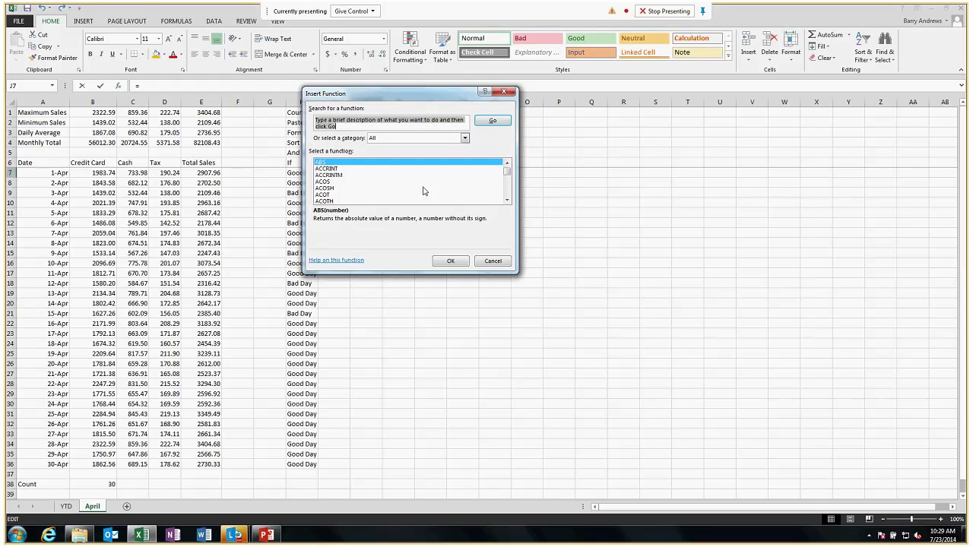
{"action": "type", "text": "c"}
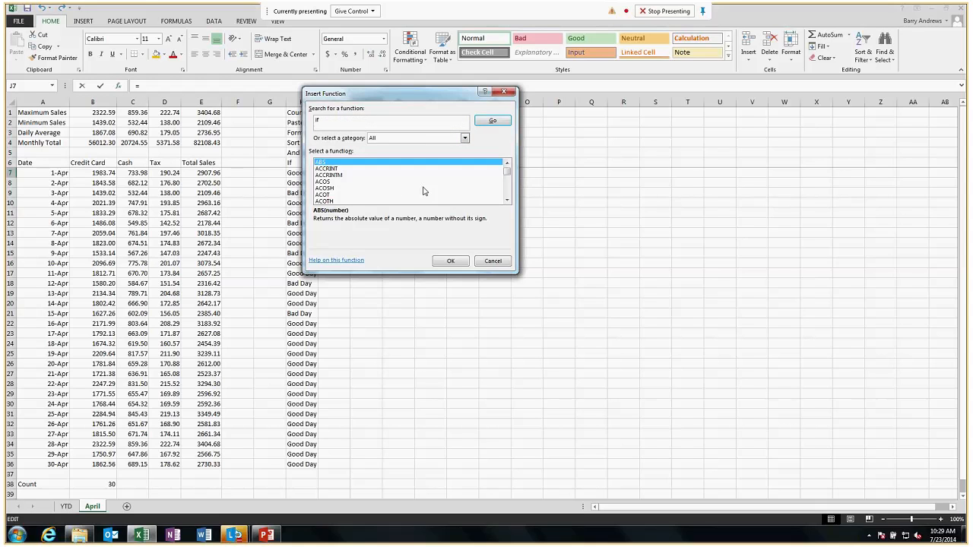
{"action": "left_click", "coordinate": [493, 121]}
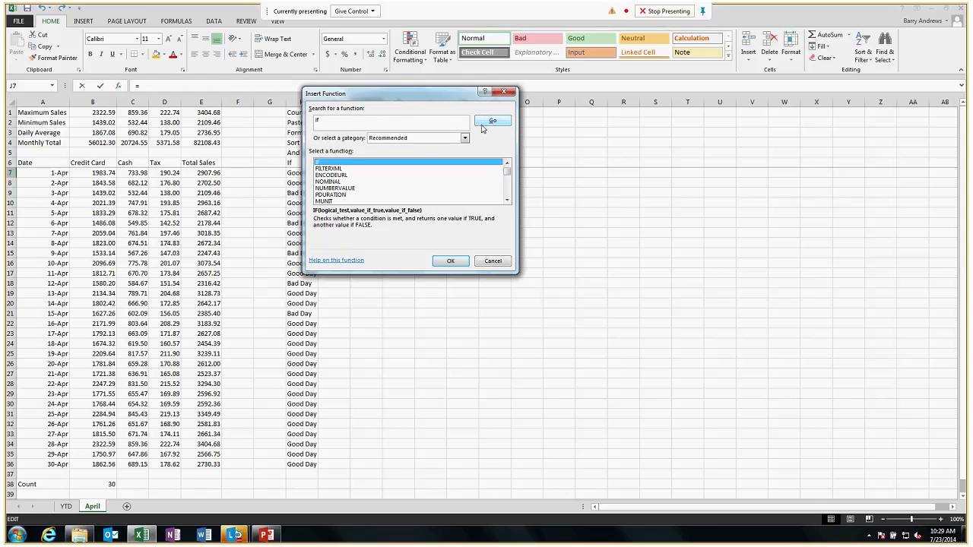
{"action": "left_click", "coordinate": [450, 261]}
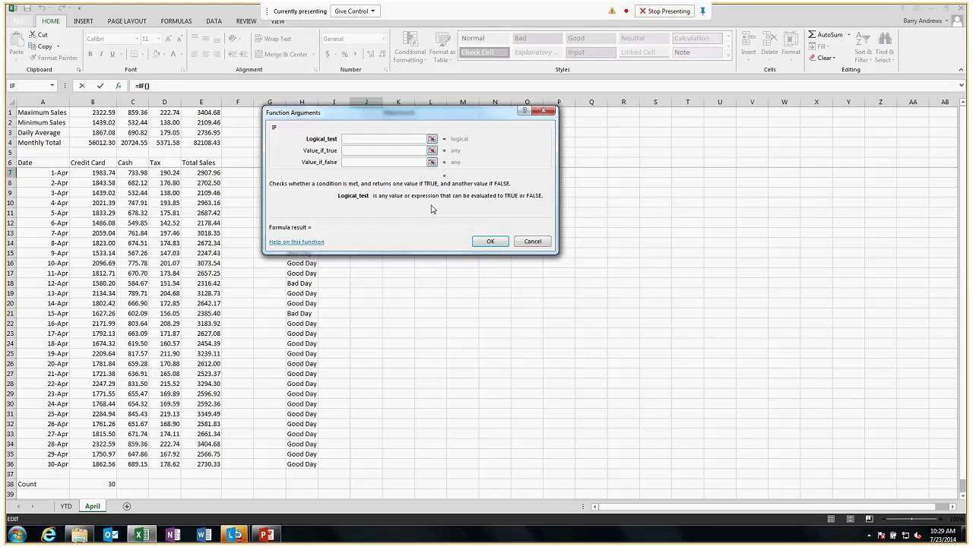
{"action": "left_click_drag", "start_coordinate": [416, 117], "coordinate": [591, 159]}
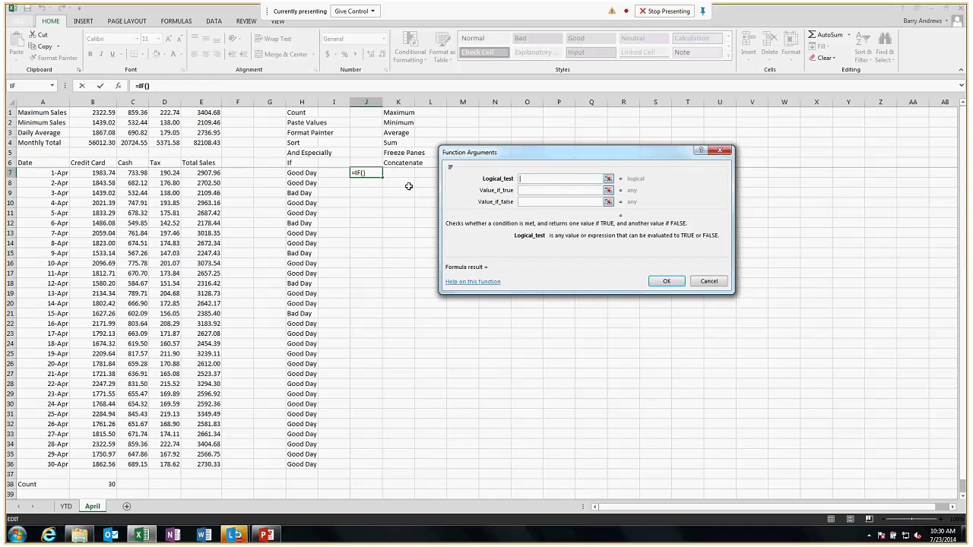
- Set the logical test of the IF function to E7>2600, referencing the 1-Apr total sales cell
{"action": "left_click", "coordinate": [205, 173]}
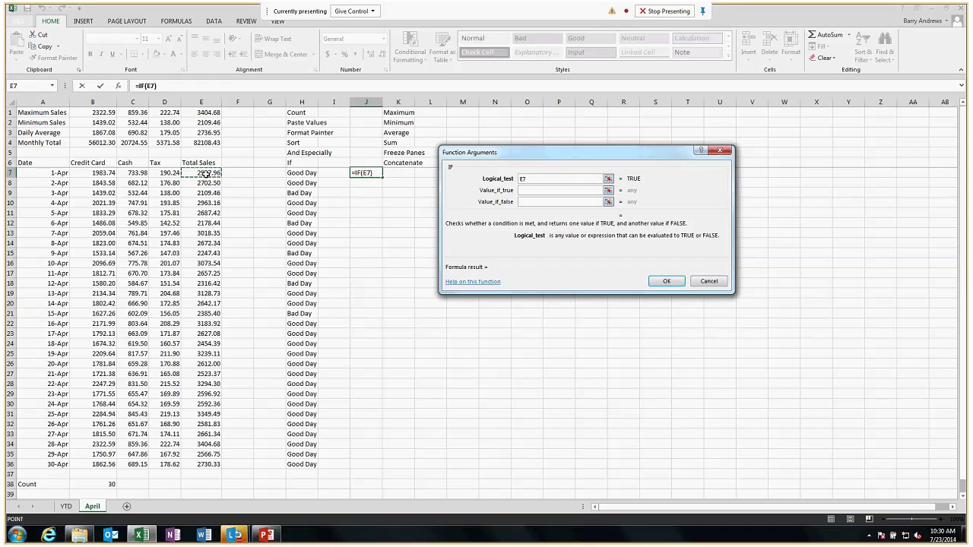
{"action": "key", "text": "F8"}
{"action": "key", "text": "BackSpace"}
{"action": "key", "text": "BackSpace"}
{"action": "key", "text": "BackSpace"}
{"action": "type", "text": ">2600"}
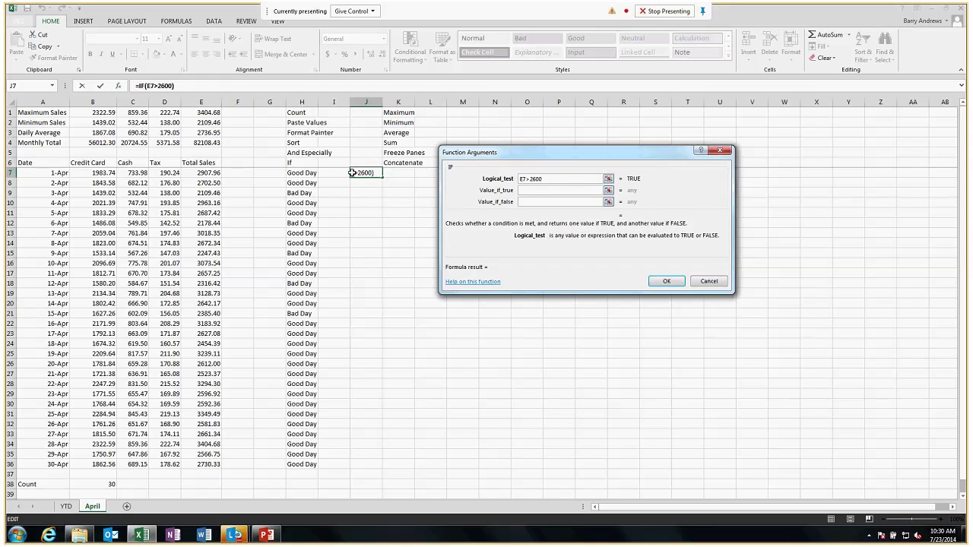
- Return "Excellent Day" when the test is true and "Not So Good" when false, and enter the formula in J7
{"action": "left_click", "coordinate": [524, 191]}
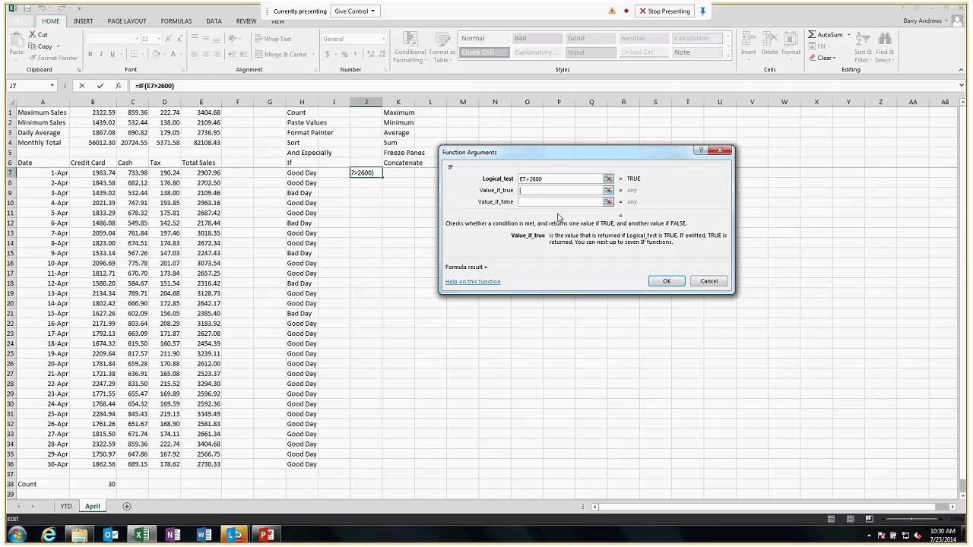
{"action": "type", "text": "Excellen"}
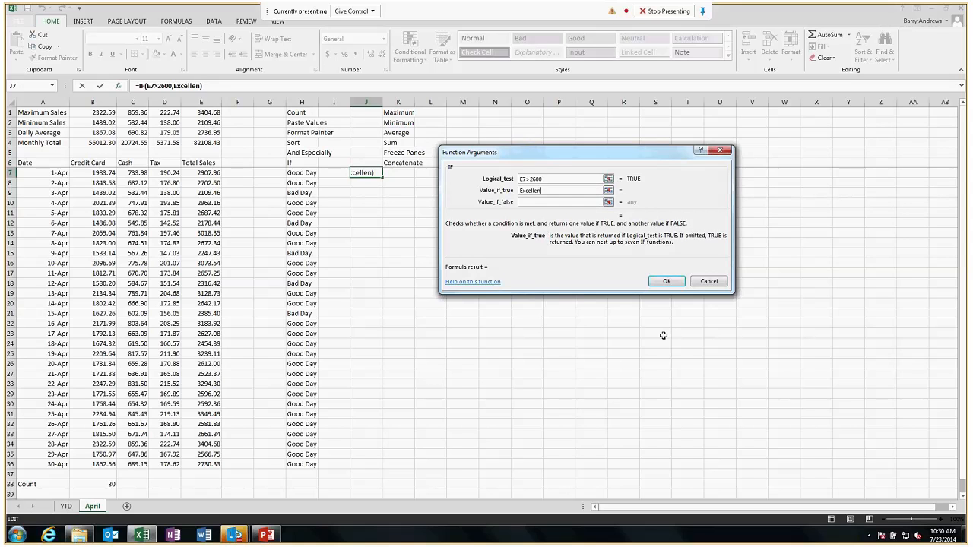
{"action": "type", "text": "t Day"}
{"action": "left_click", "coordinate": [531, 201]}
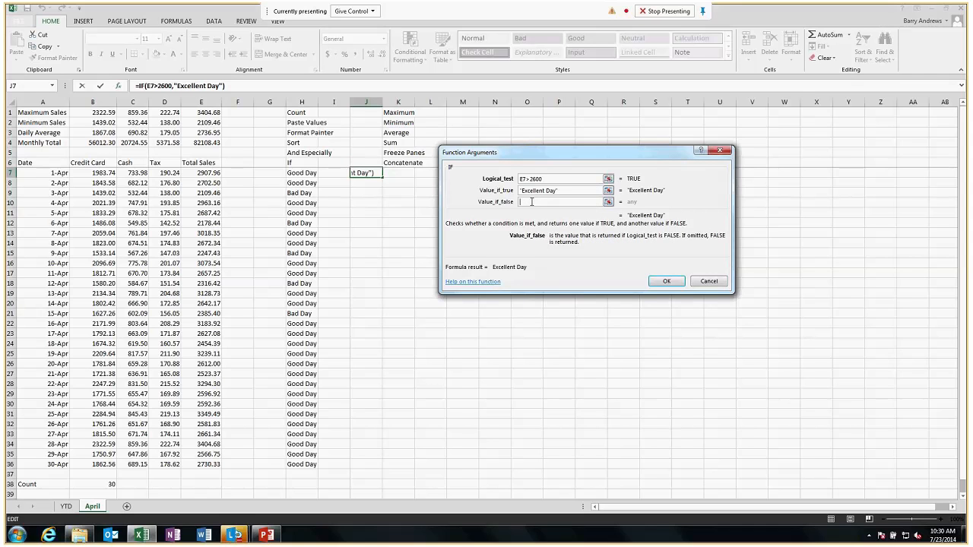
{"action": "type", "text": "Not So Good"}
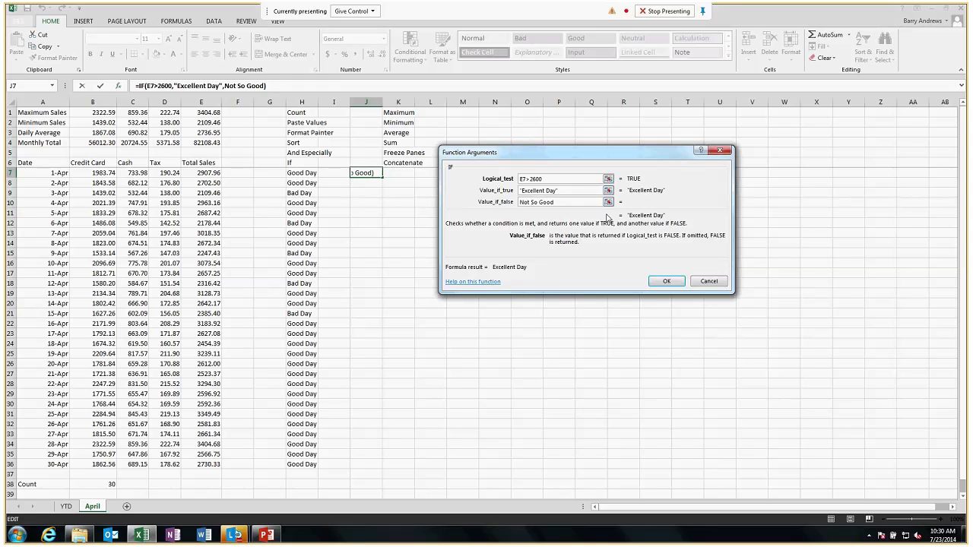
{"action": "left_click", "coordinate": [671, 282]}
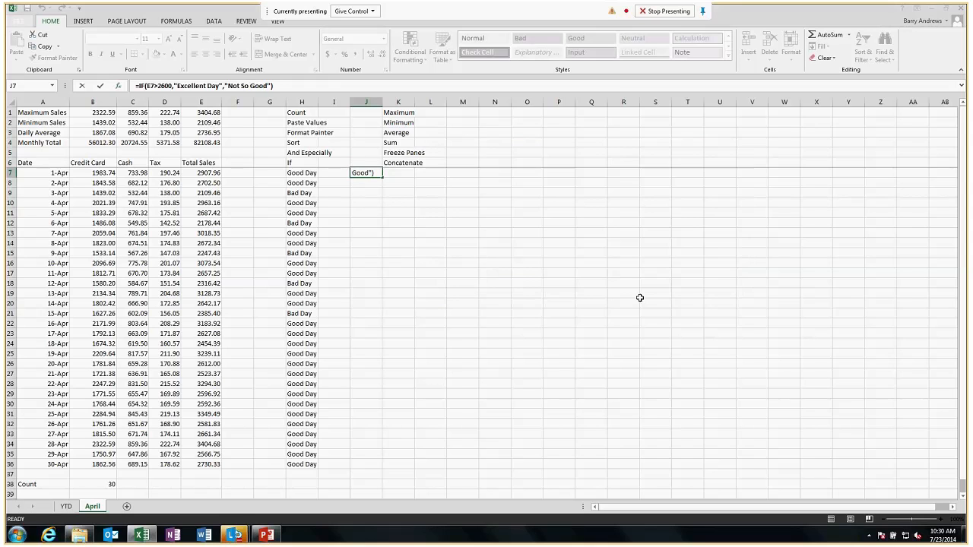
{"action": "left_click", "coordinate": [544, 317]}
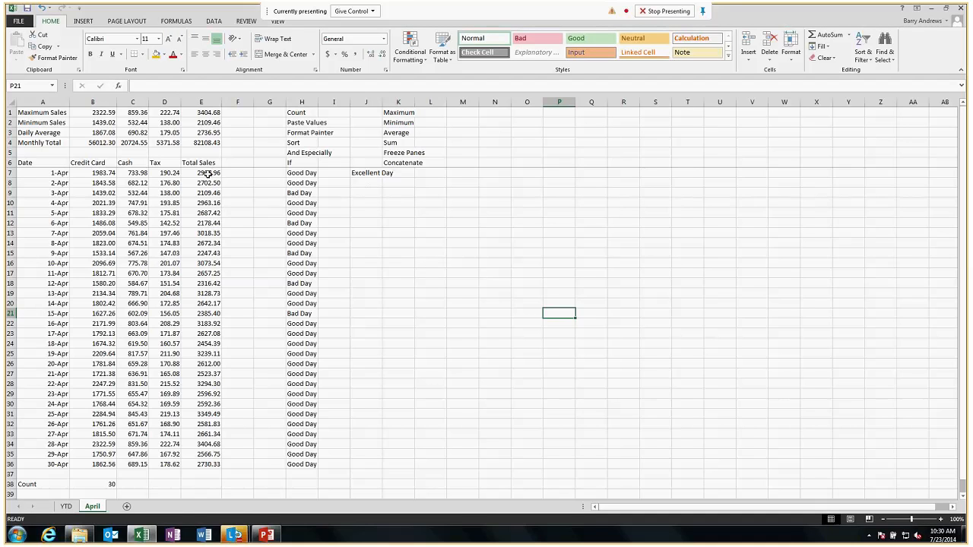
- Copy the IF formula from J7 to J8:J36 for the remaining April days
{"action": "left_click", "coordinate": [368, 175]}
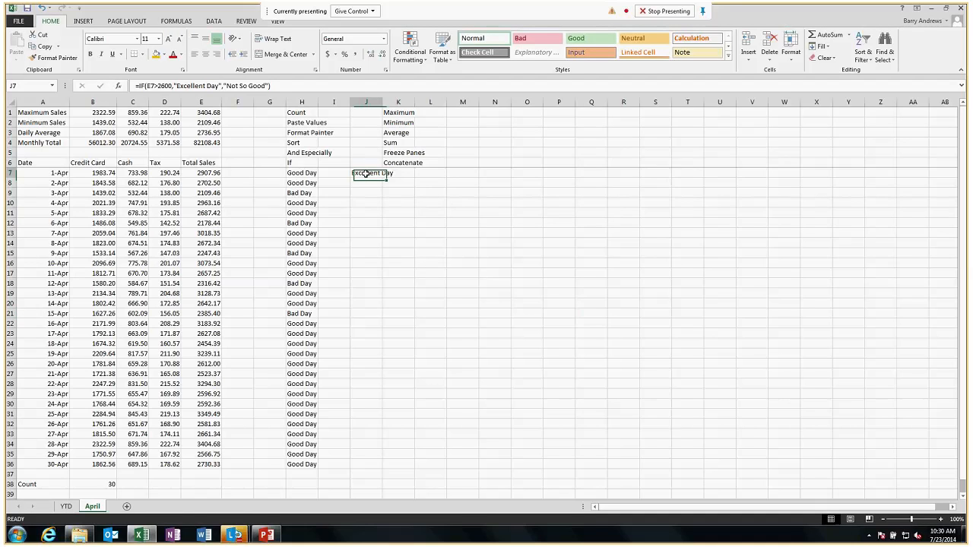
{"action": "right_click", "coordinate": [368, 176]}
{"action": "left_click", "coordinate": [383, 194]}
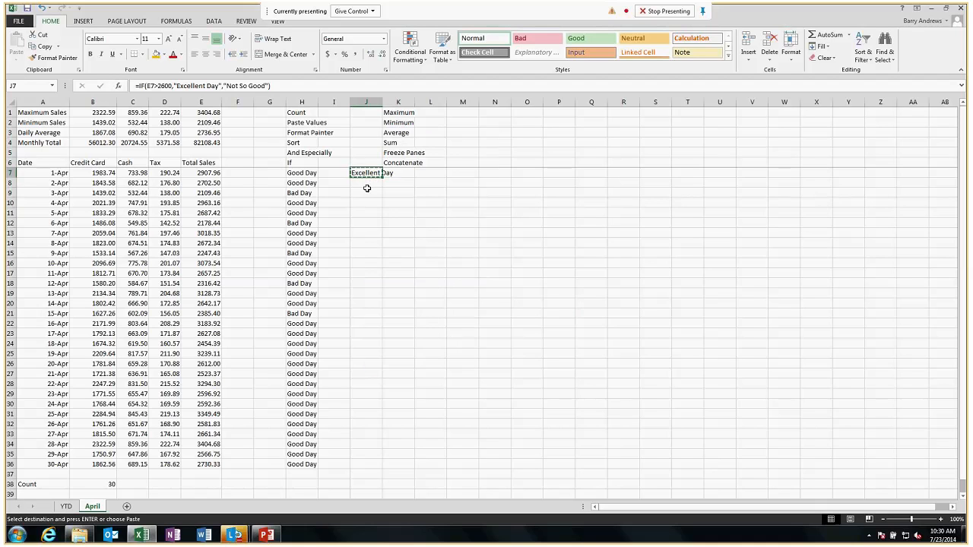
{"action": "left_click_drag", "start_coordinate": [365, 187], "coordinate": [366, 464]}
{"action": "right_click", "coordinate": [366, 464]}
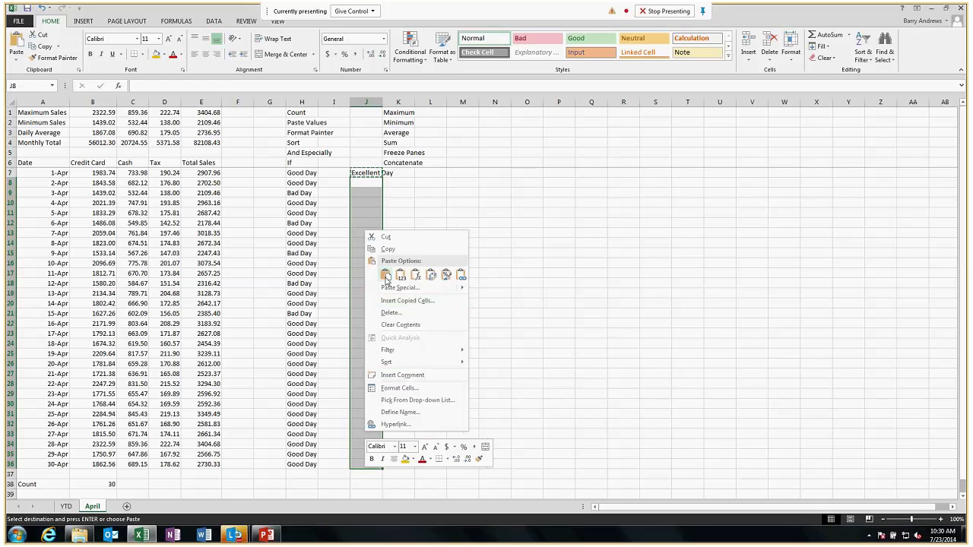
{"action": "left_click", "coordinate": [383, 277]}
{"action": "left_click", "coordinate": [562, 272]}
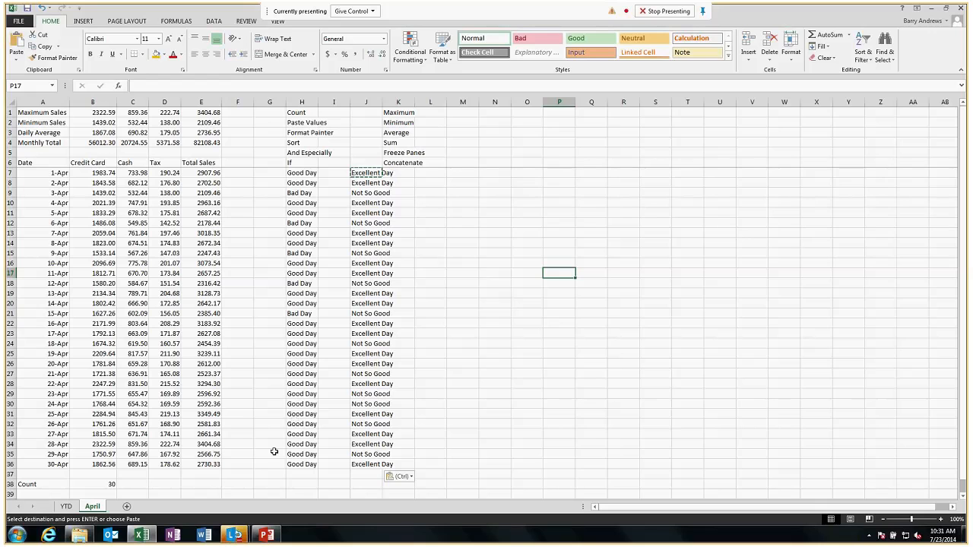
{"action": "left_click", "coordinate": [518, 422]}
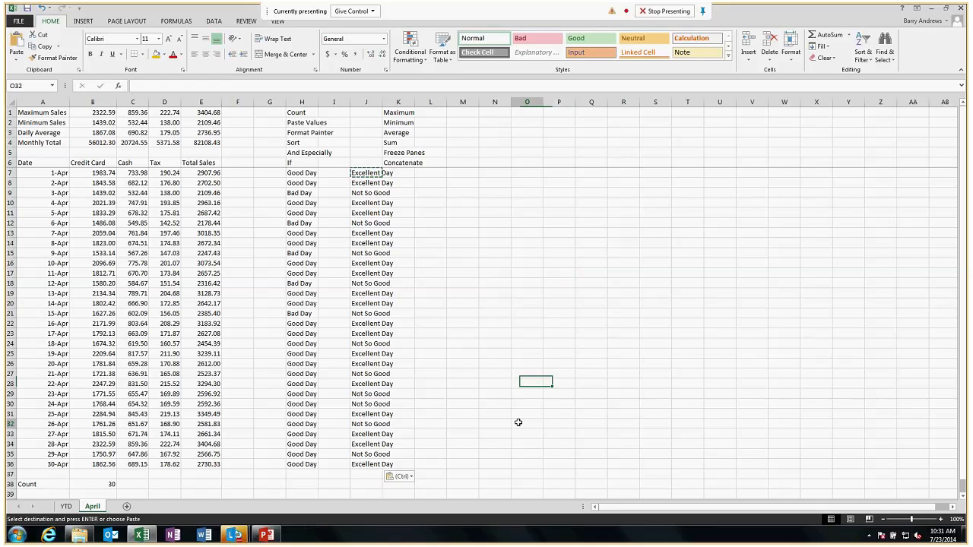
{"action": "left_click", "coordinate": [499, 345]}
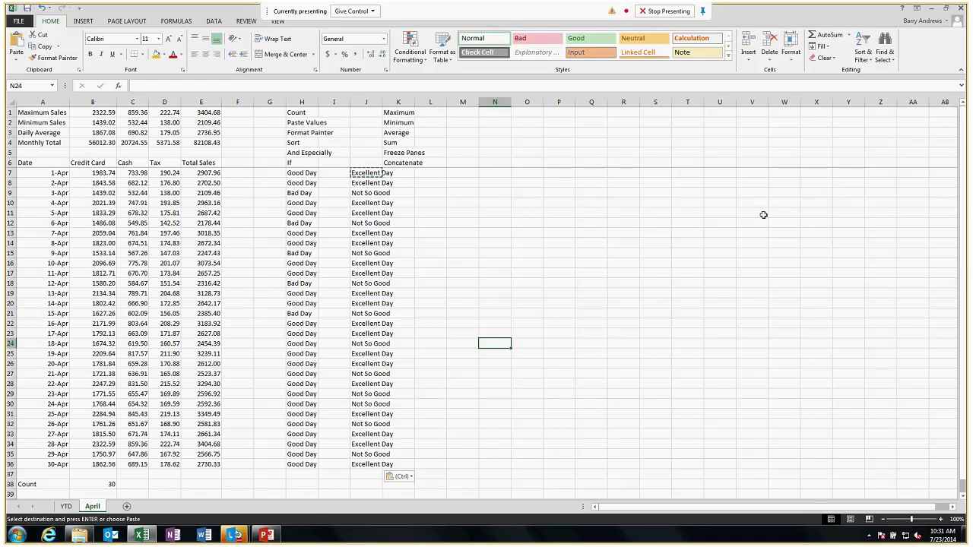
- Close SalesExample.xlsx without saving the changes and switch to the Lync meeting window
{"action": "left_click", "coordinate": [960, 8]}
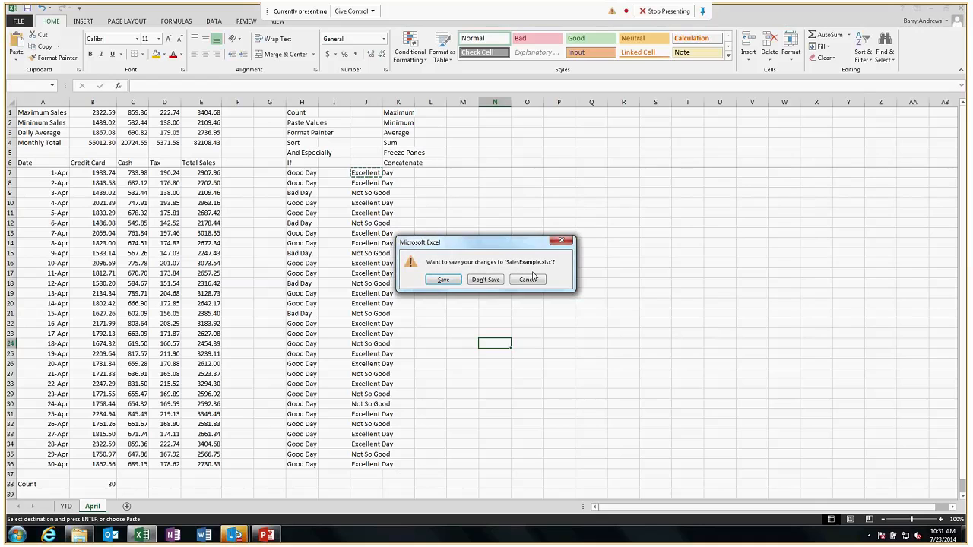
{"action": "left_click", "coordinate": [489, 280]}
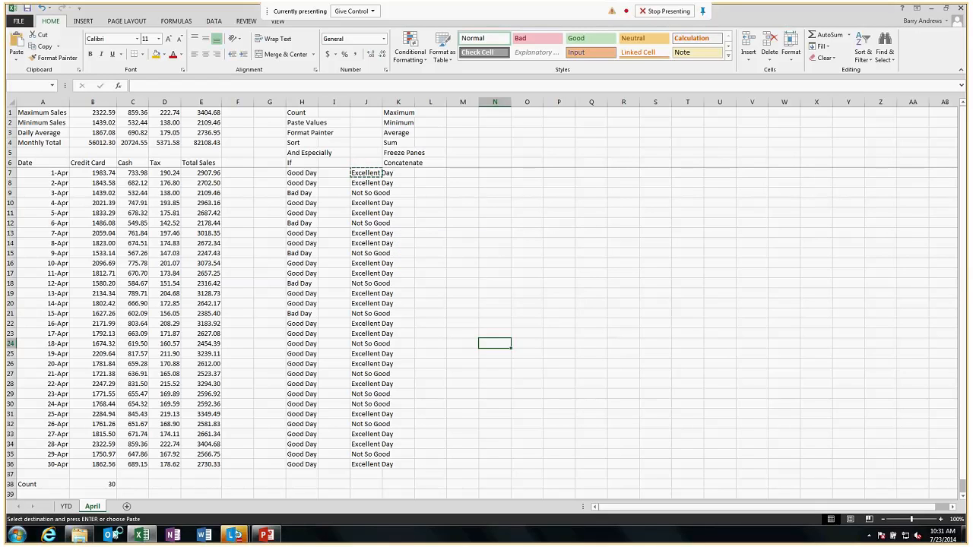
{"action": "mouse_move", "coordinate": [232, 537]}
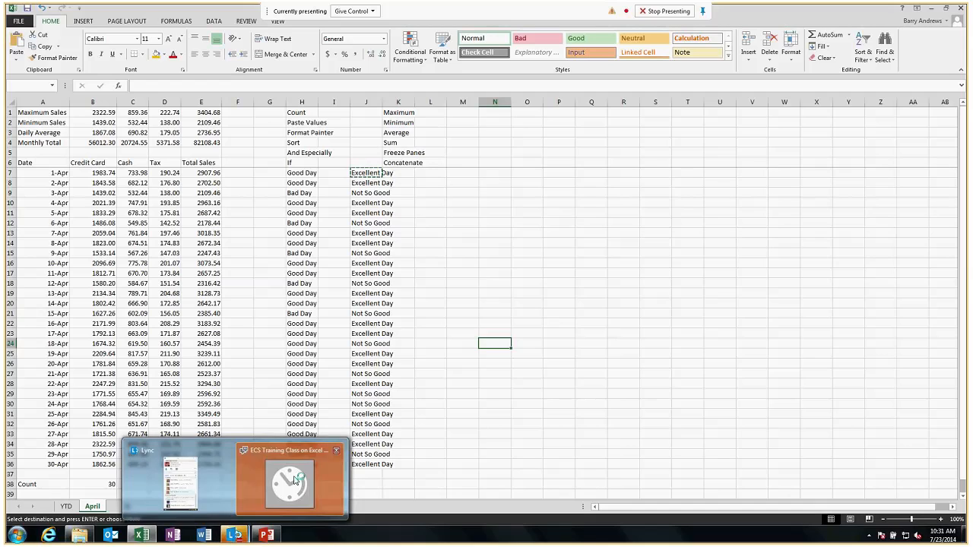
{"action": "left_click", "coordinate": [294, 474]}
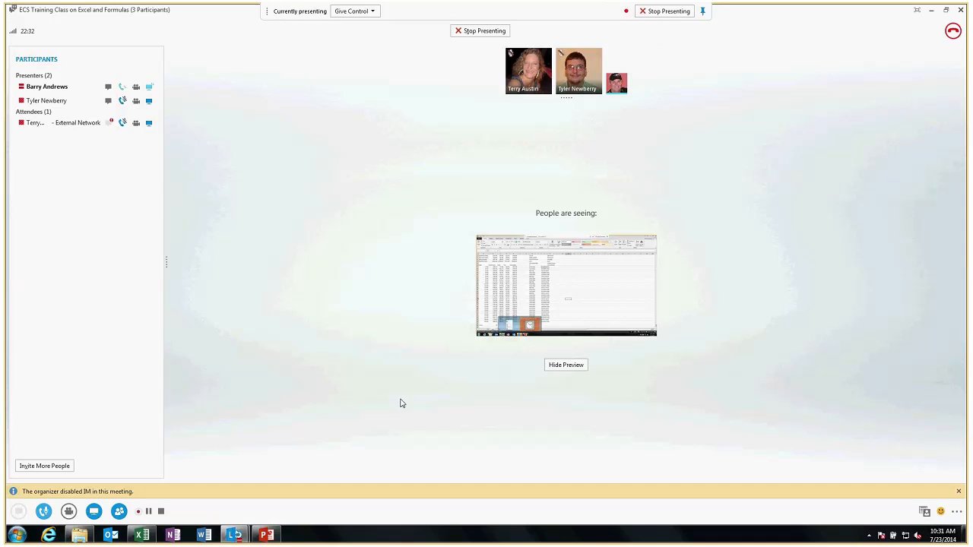
- Hide the participant list and present the prepared polls, advancing to "Are the meetings helping you to use Office more effectively?"
{"action": "left_click", "coordinate": [119, 511]}
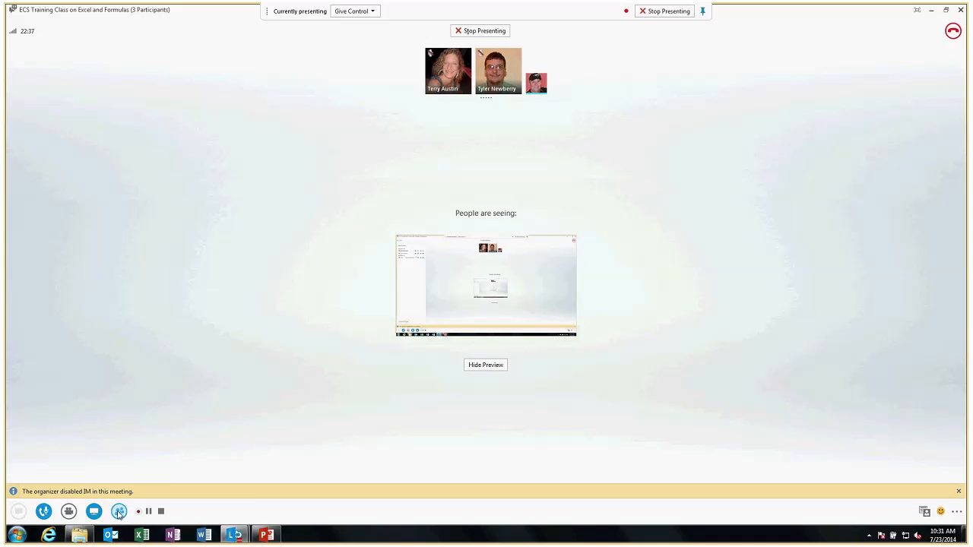
{"action": "left_click", "coordinate": [94, 511]}
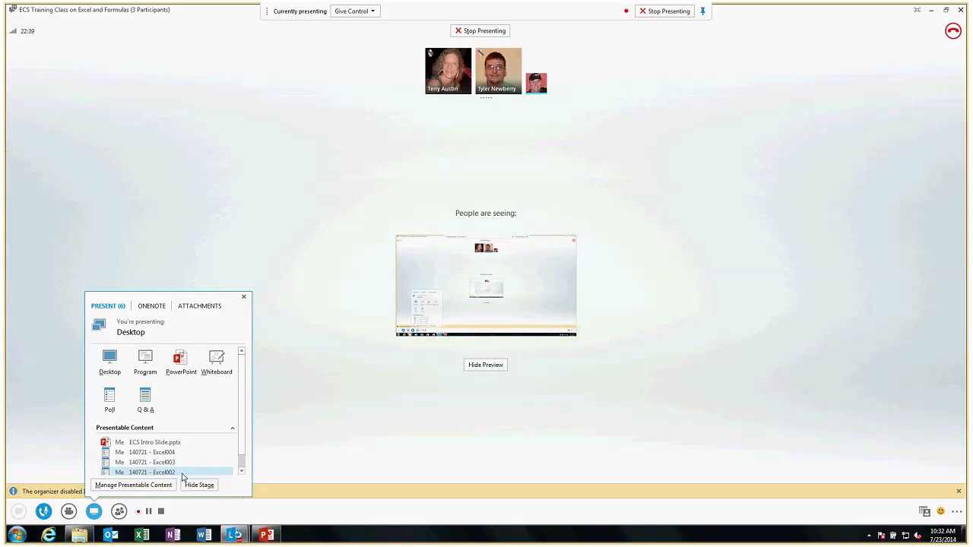
{"action": "scroll", "coordinate": [235, 474], "scroll_direction": "down", "scroll_amount": 1}
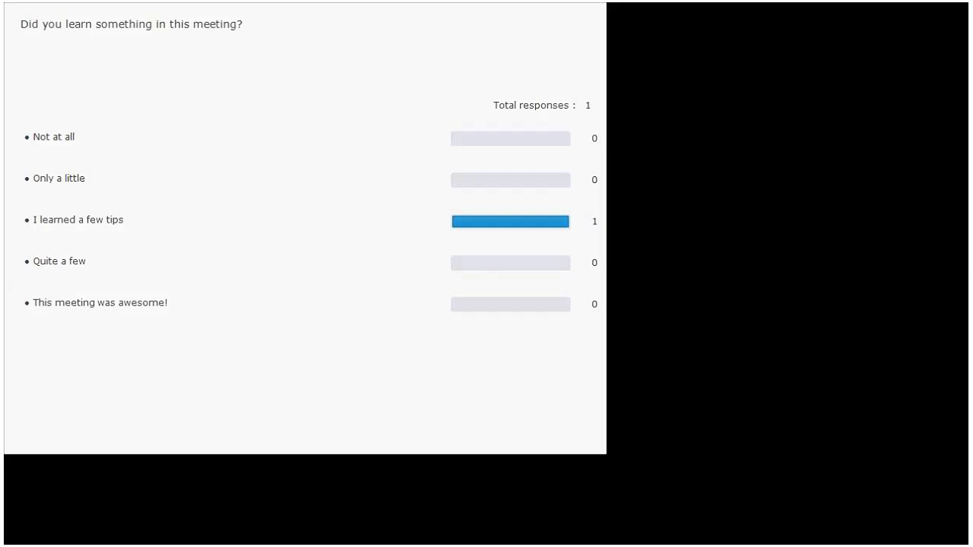
{"action": "key", "text": "Right"}
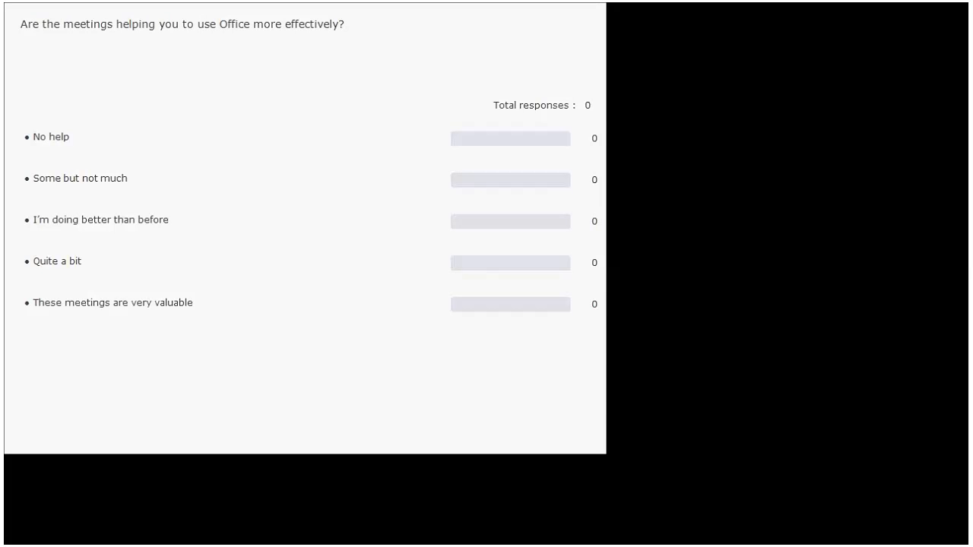